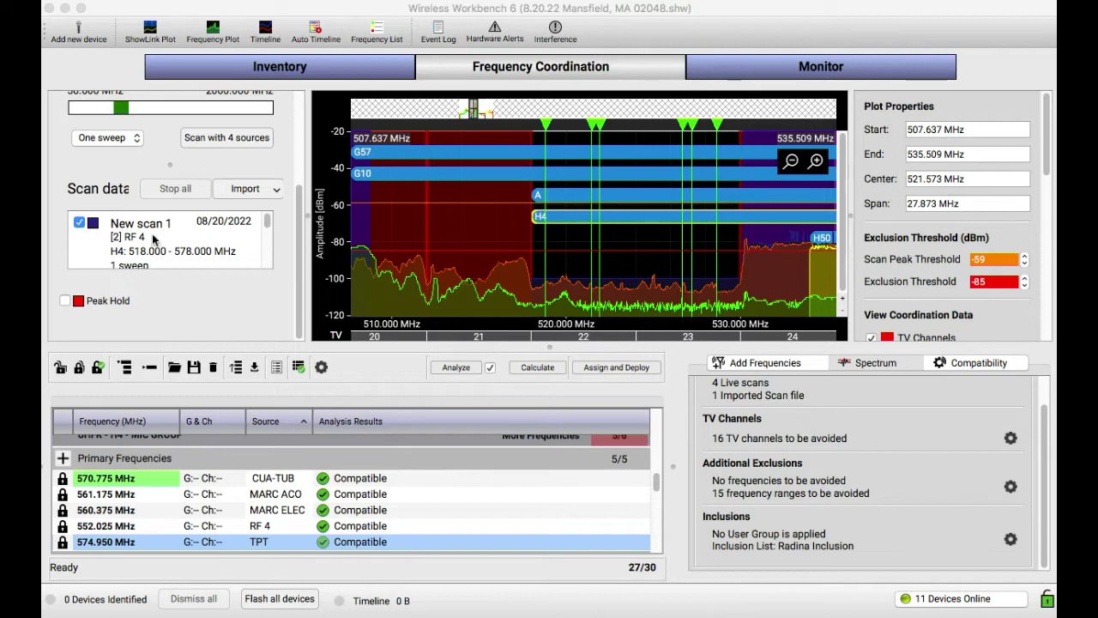
Look through the Inventory and Monitor views, returning to Frequency Coordination.
left_click(359, 76)
left_click(506, 73)
left_click(727, 62)
left_click(361, 68)
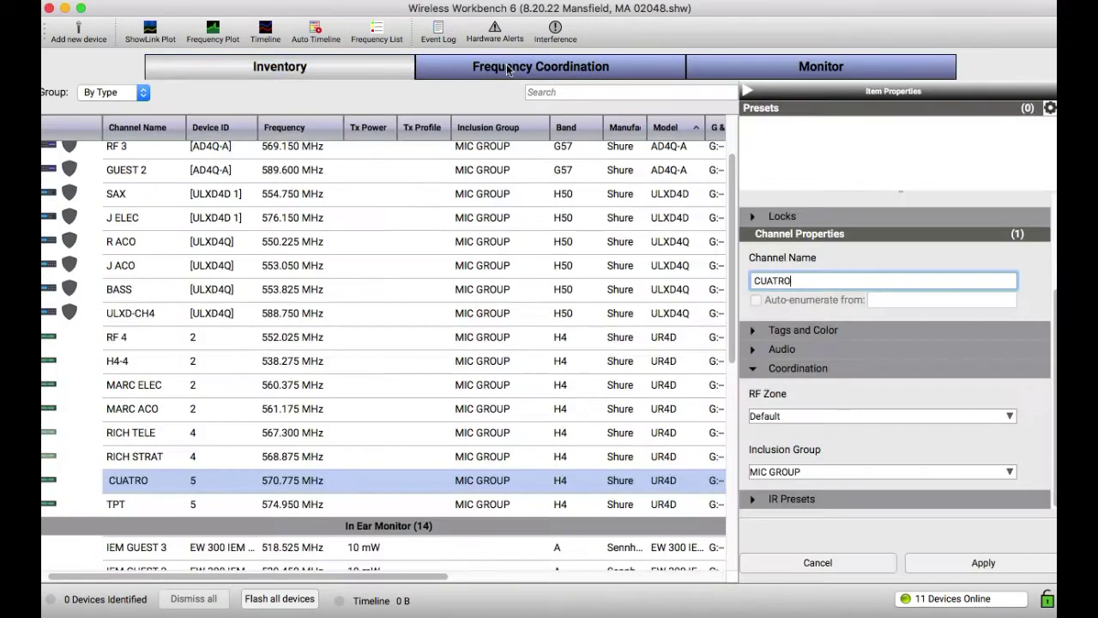
left_click(507, 68)
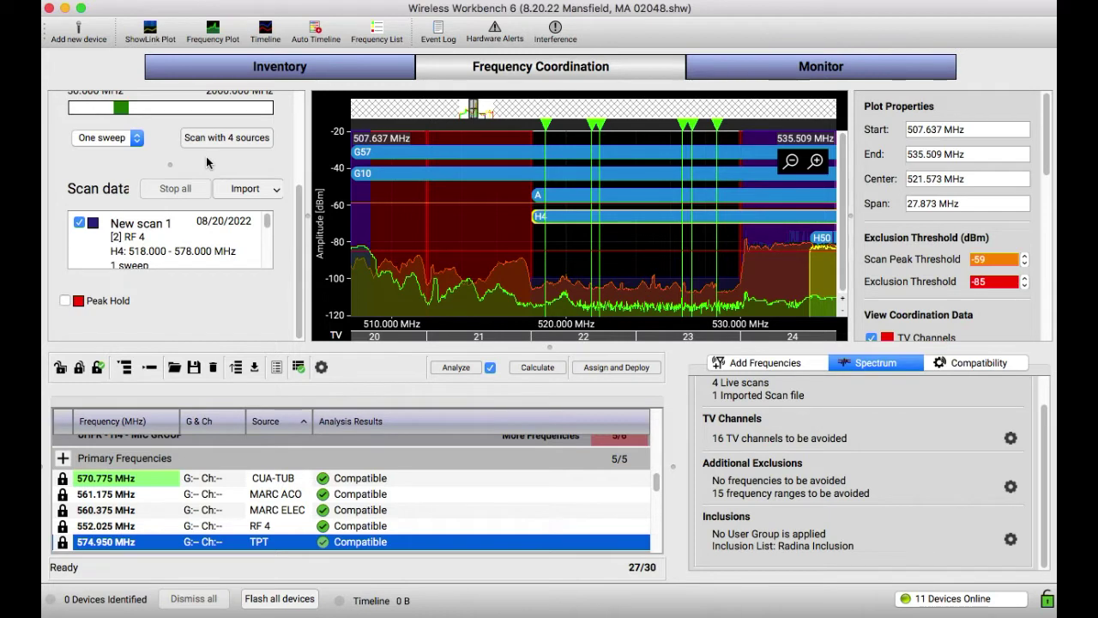
Save the show as '8.21.2022 Saratoga, NY' in the OAR WWB 2022 folder.
left_click(225, 0)
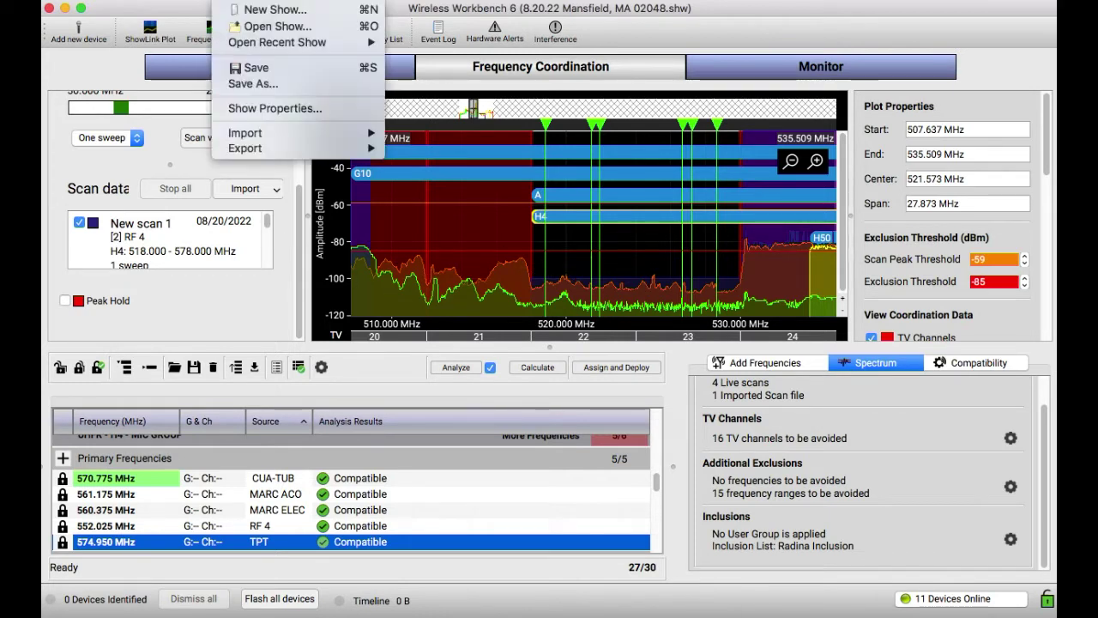
left_click(253, 83)
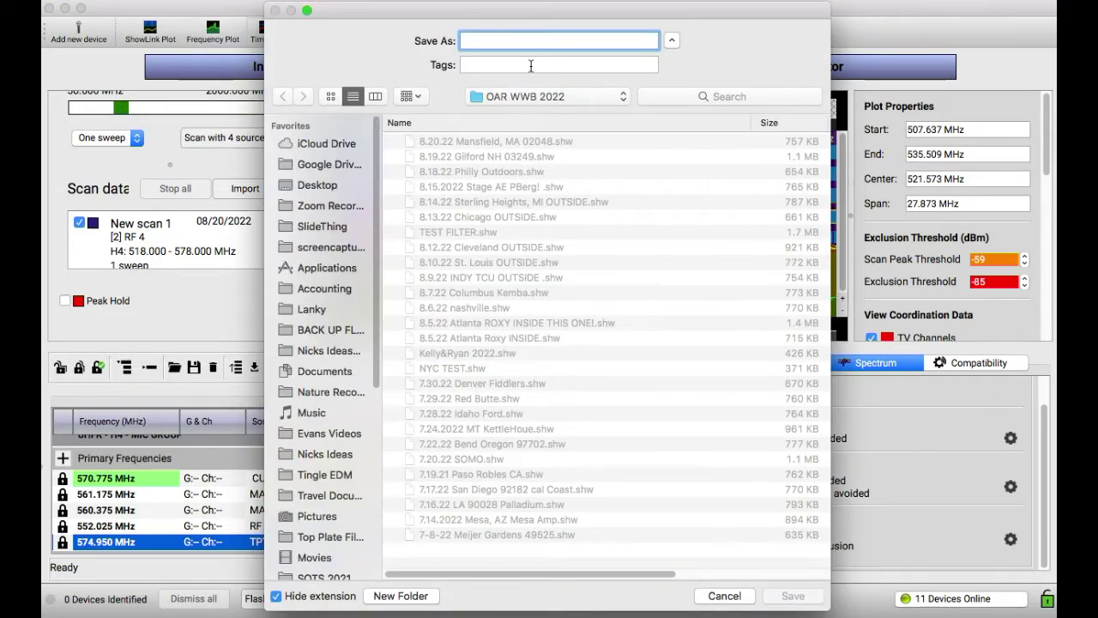
type("8.21.2022")
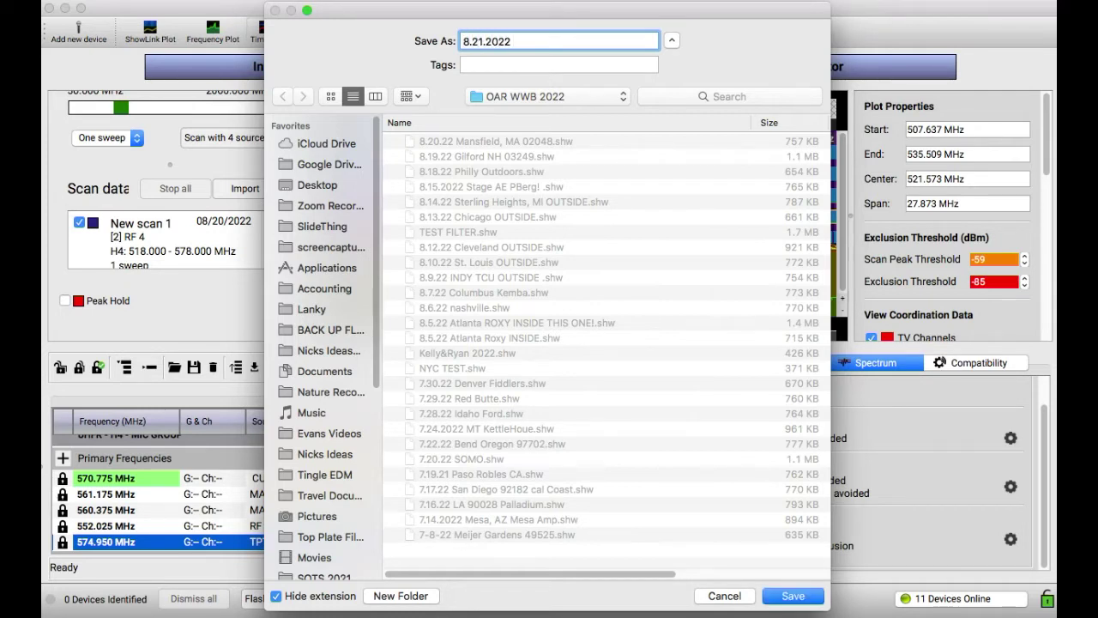
type(" Saratoga, NY")
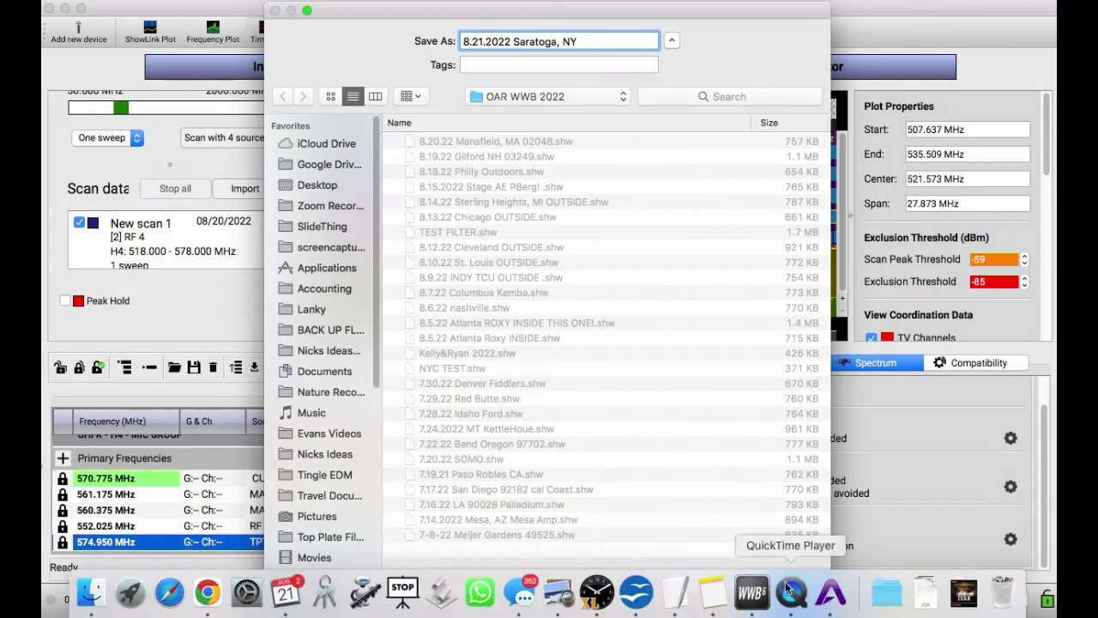
left_click(791, 599)
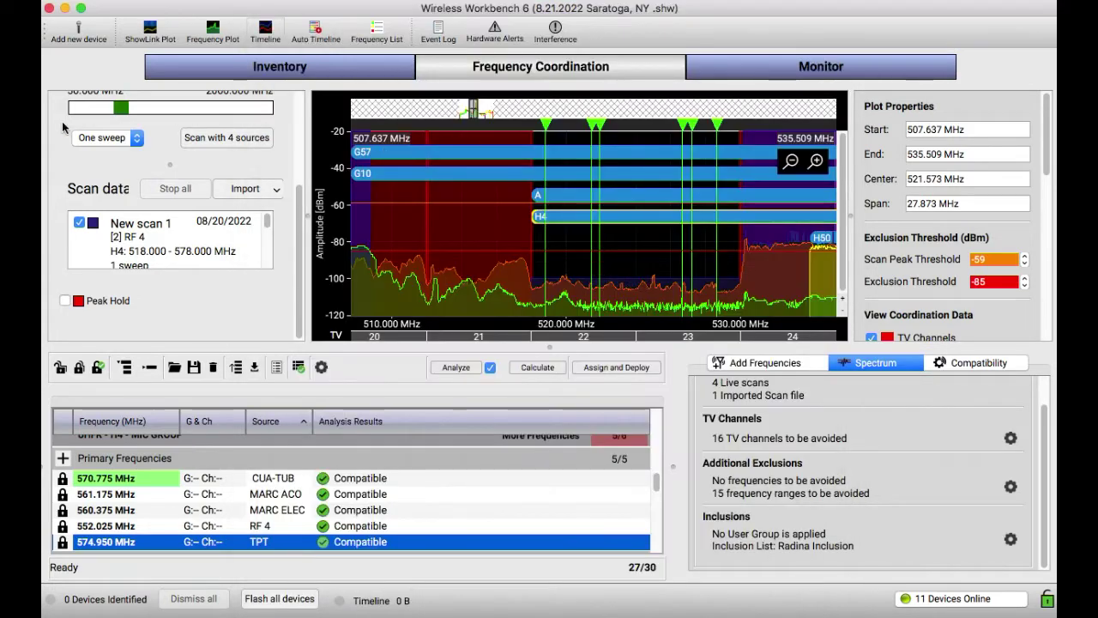
Remove New scan 1 and New scan 2 from the plot without saving their data.
right_click(172, 243)
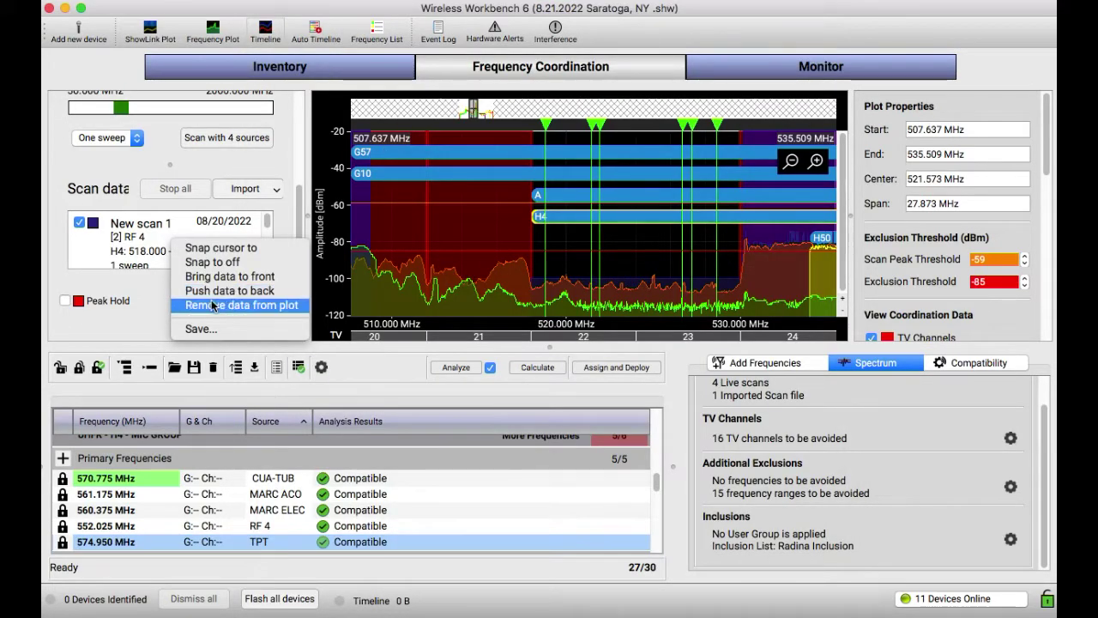
left_click(214, 305)
left_click(501, 314)
right_click(174, 222)
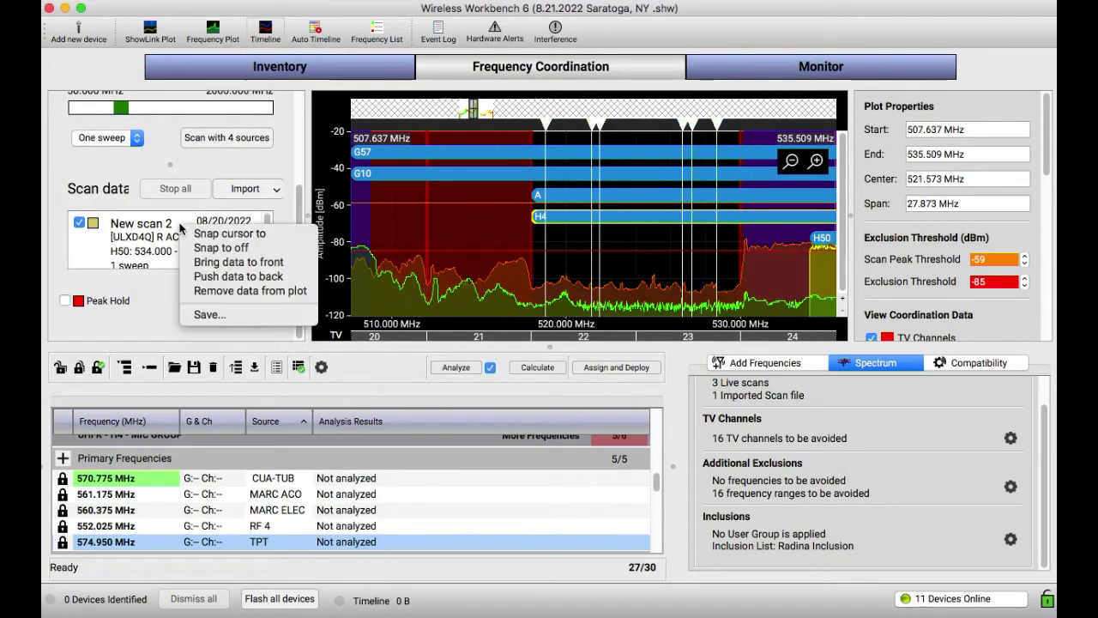
left_click(227, 291)
left_click(473, 311)
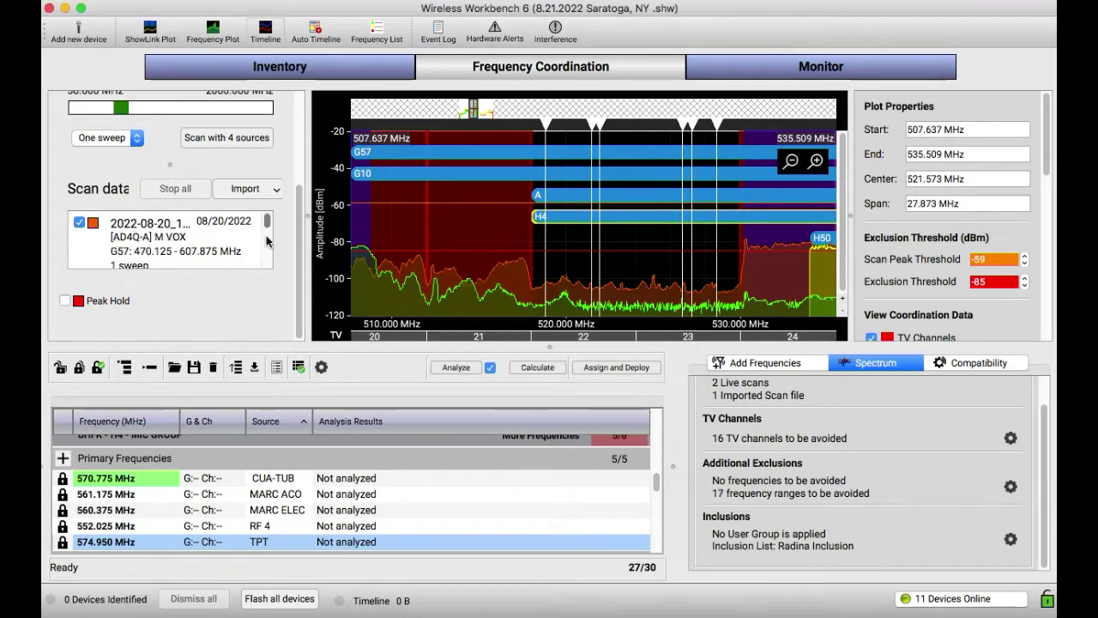
Remove the third scan, New scan 4 and the imported [1.ears].sdb file from the plot.
right_click(209, 242)
left_click(244, 305)
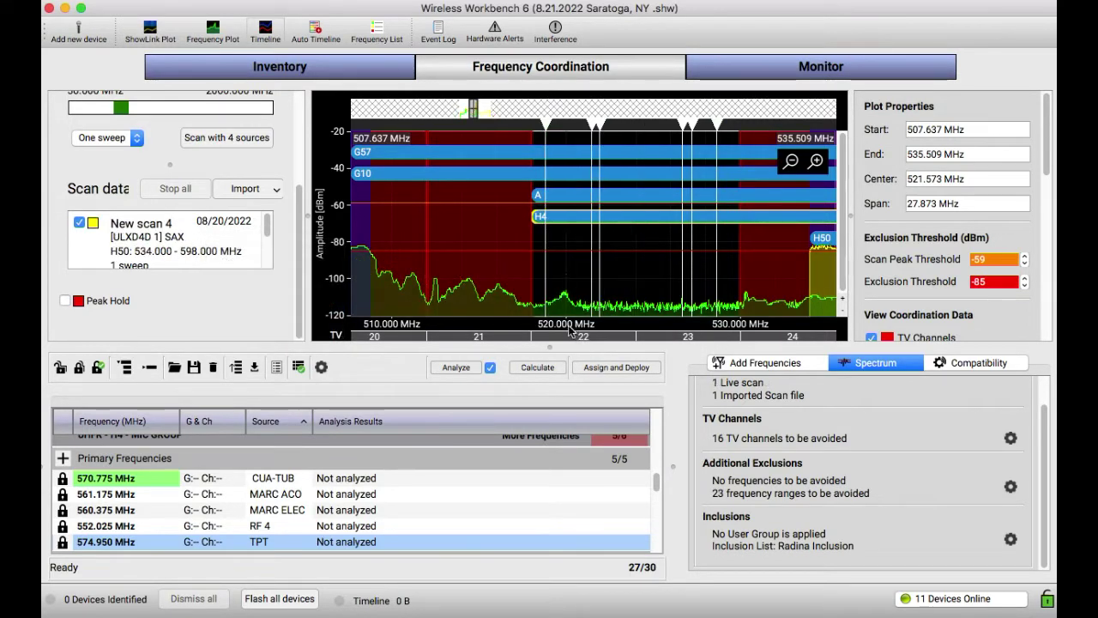
right_click(230, 251)
left_click(249, 314)
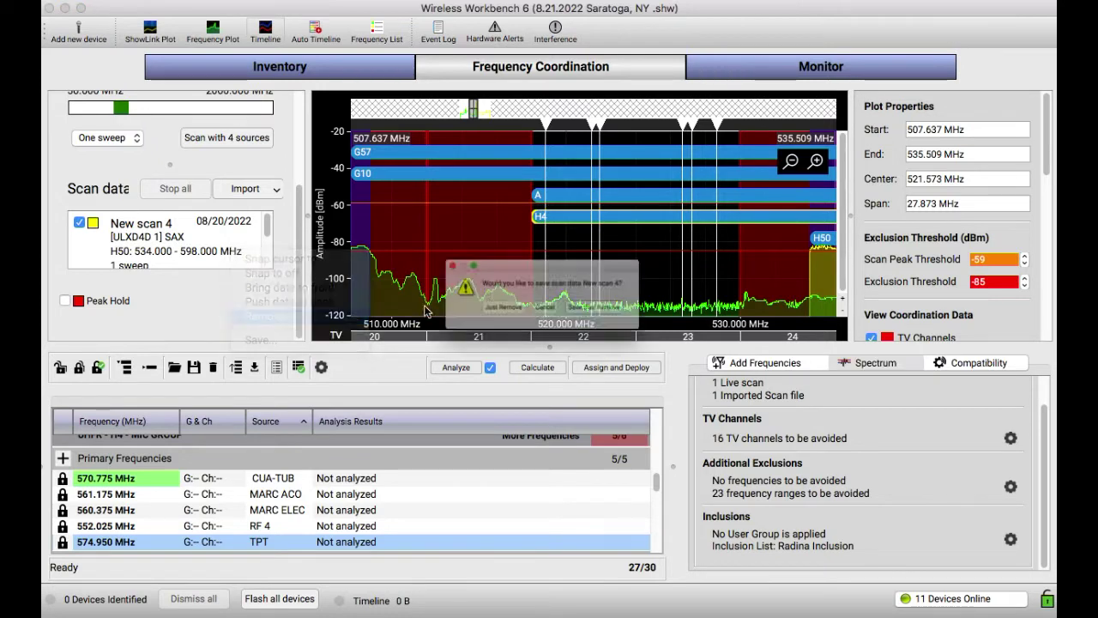
left_click(501, 312)
right_click(176, 226)
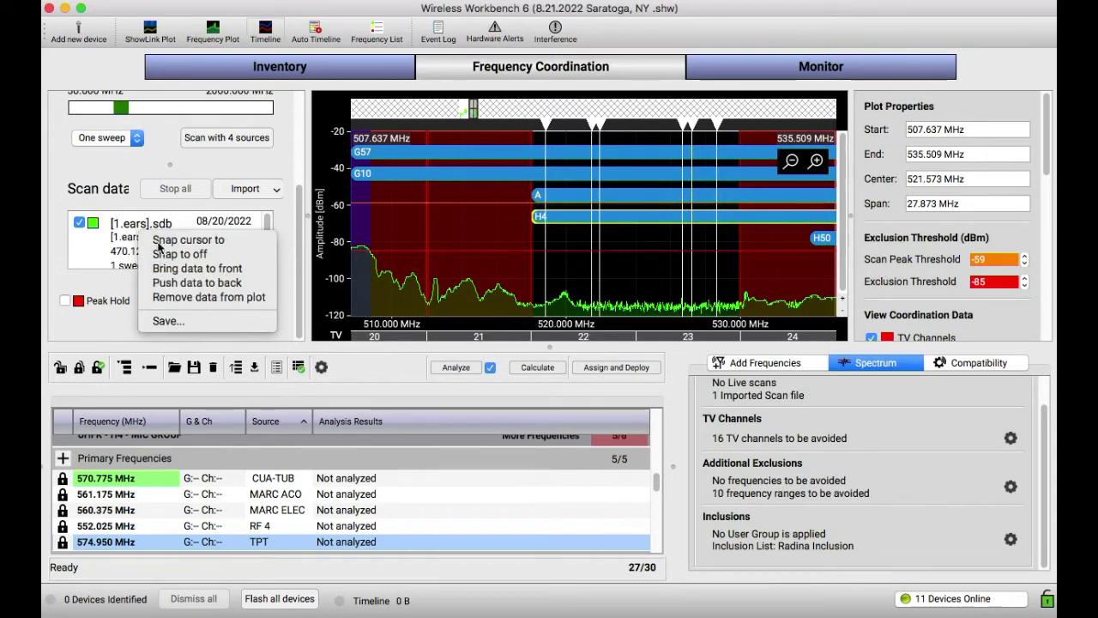
left_click(182, 297)
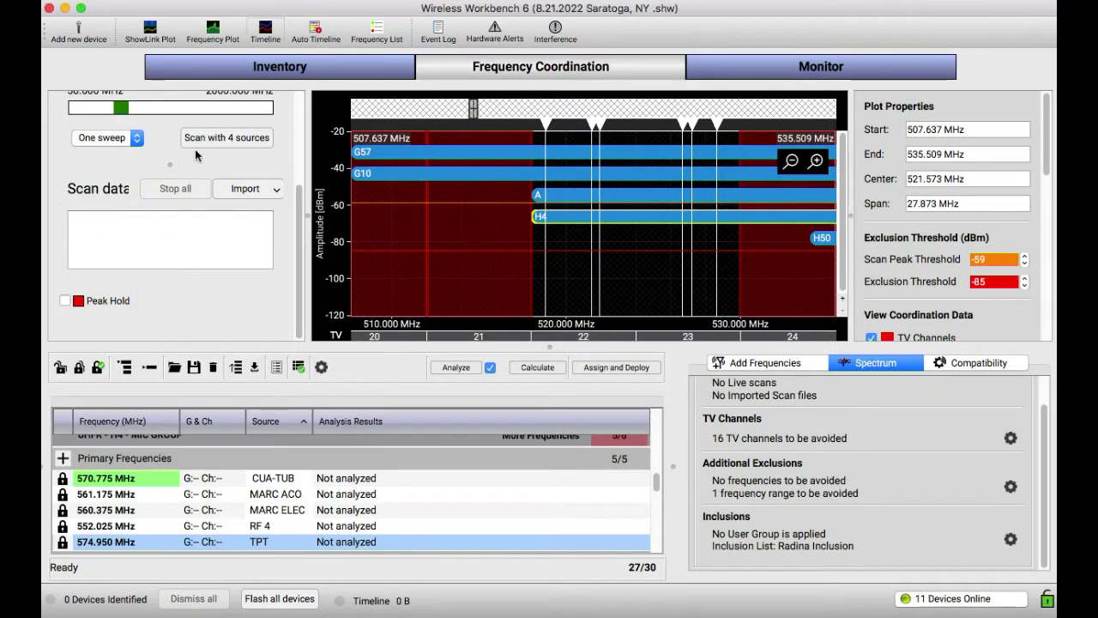
scroll(183, 142, "up", 5)
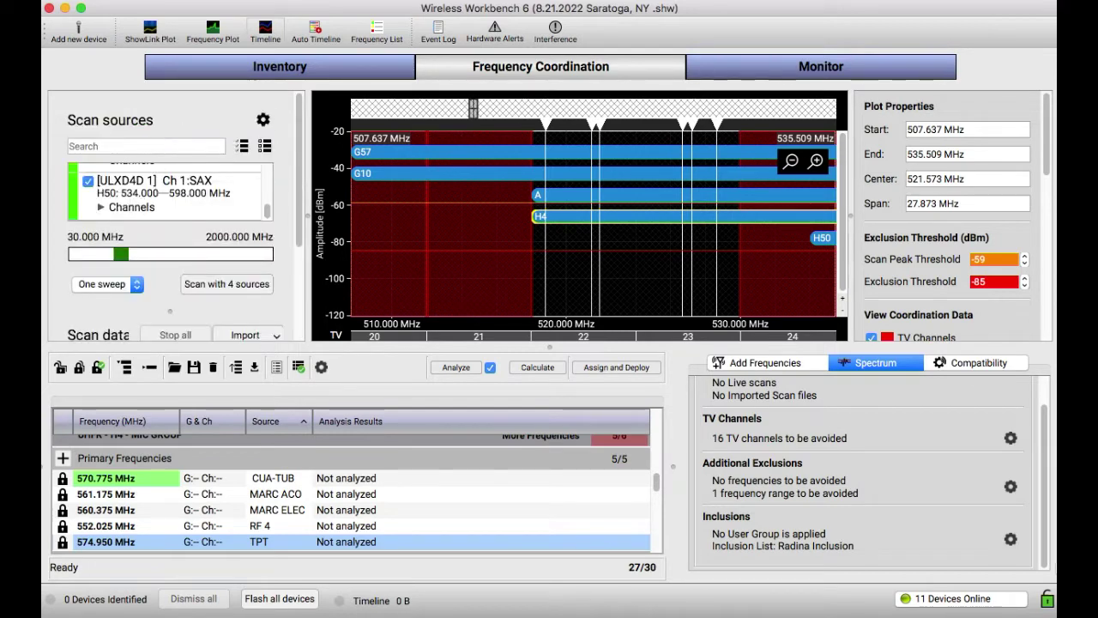
mouse_move(925, 611)
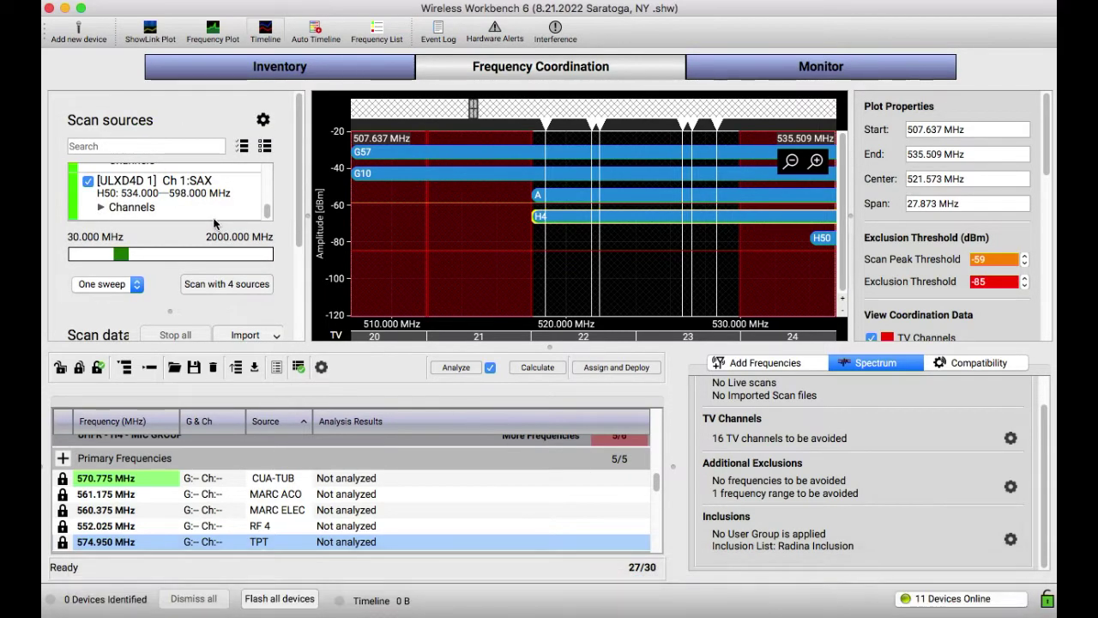
scroll(213, 221, "up", 3)
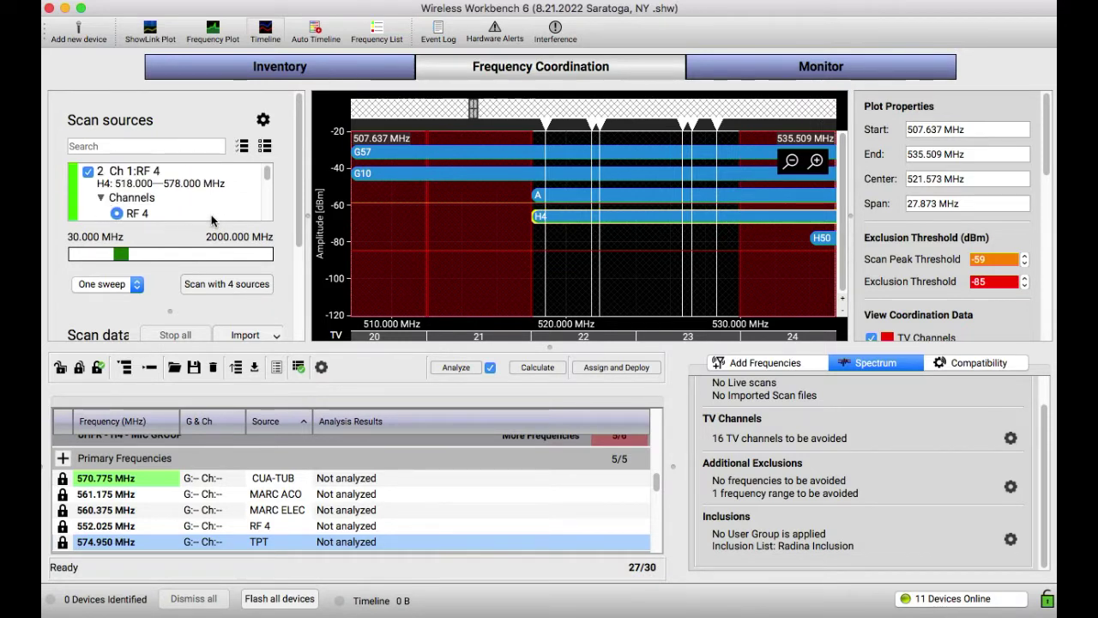
scroll(212, 221, "down", 3)
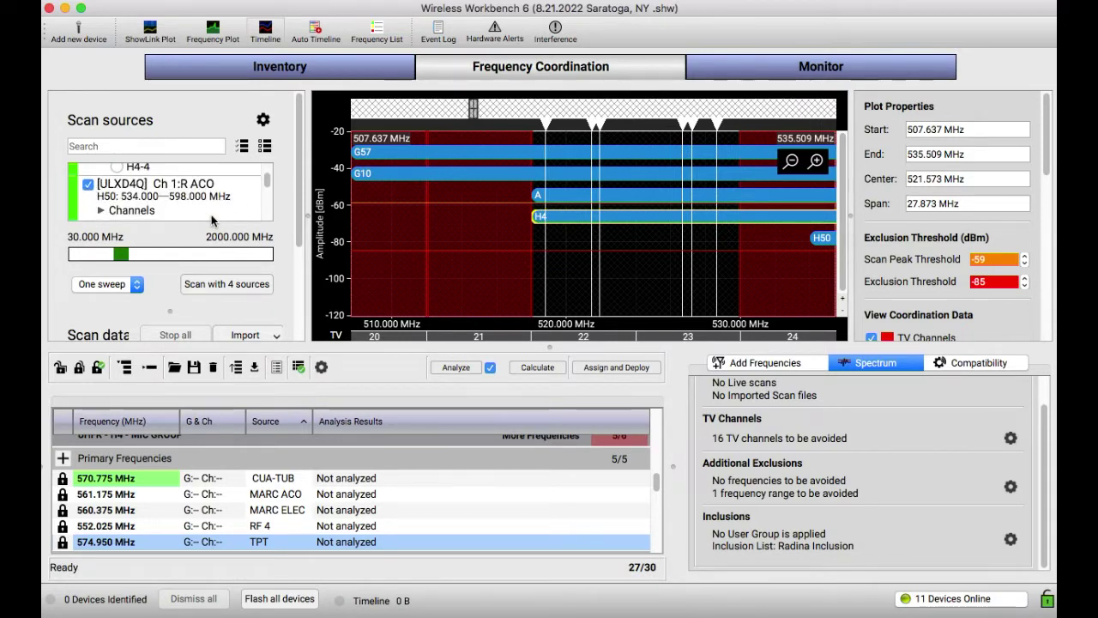
scroll(213, 220, "down", 2)
scroll(213, 220, "down", 5)
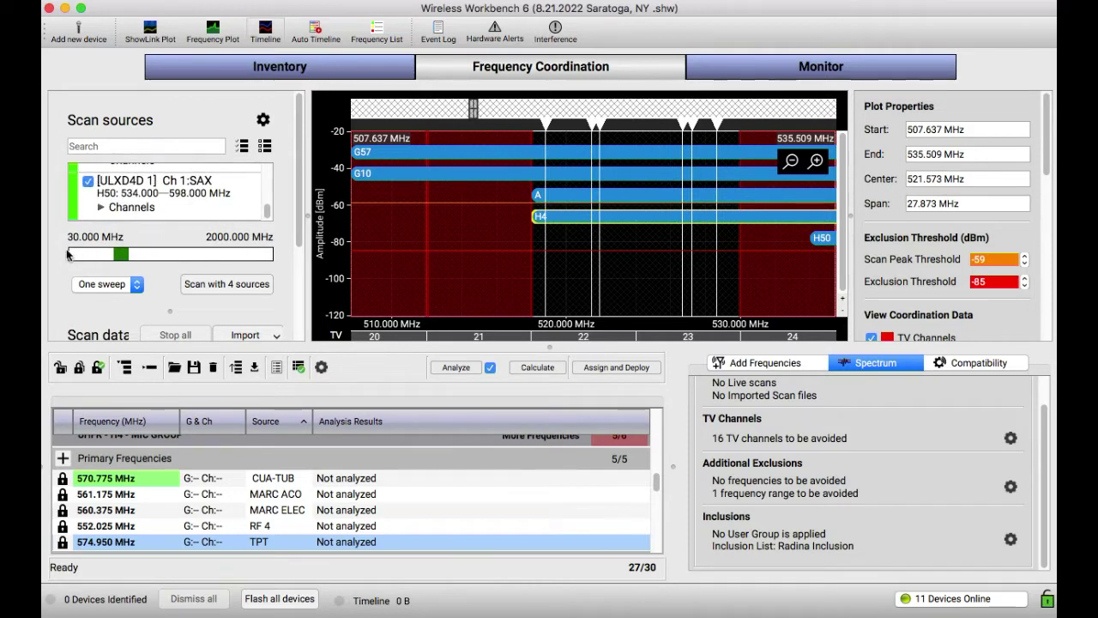
Start a four-source live scan and look up local TV channels, including low-power ones.
left_click(231, 284)
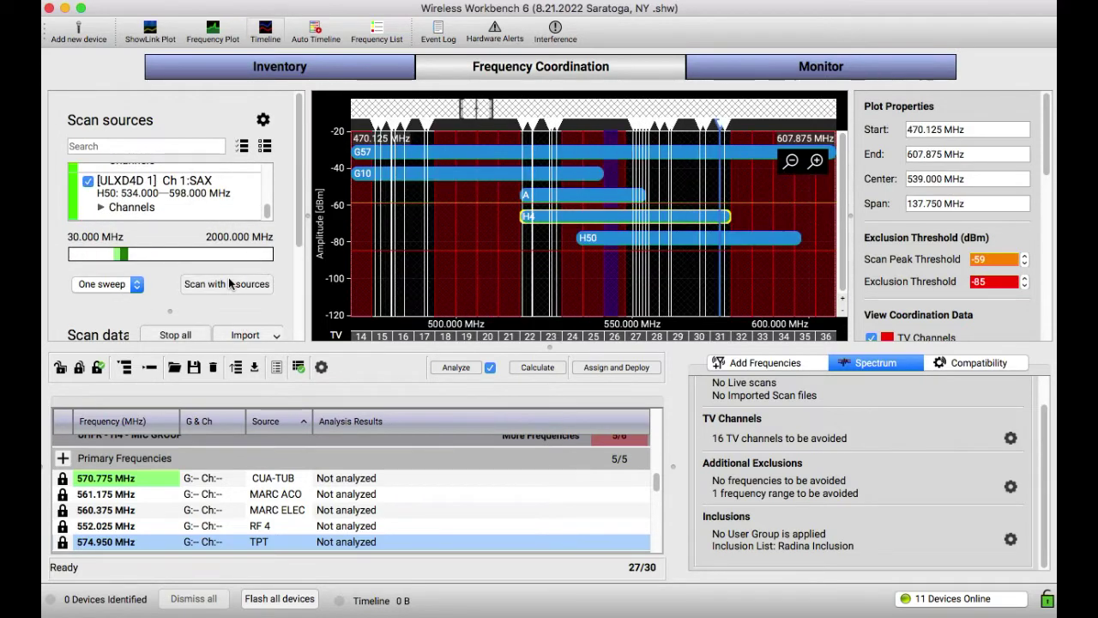
left_click(1013, 438)
left_click(161, 238)
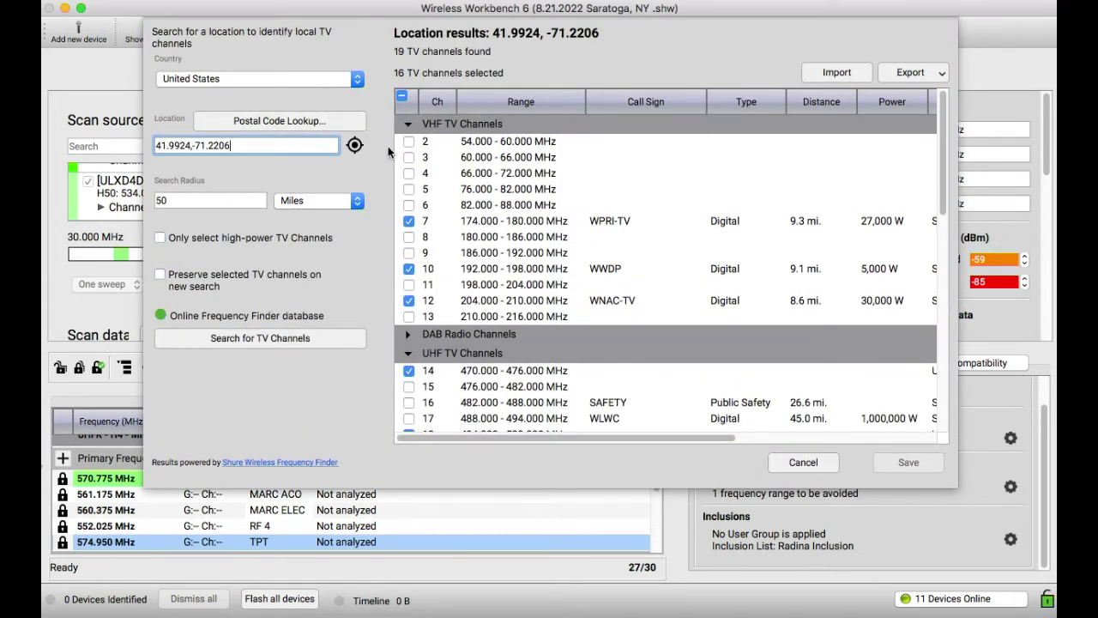
left_click(351, 149)
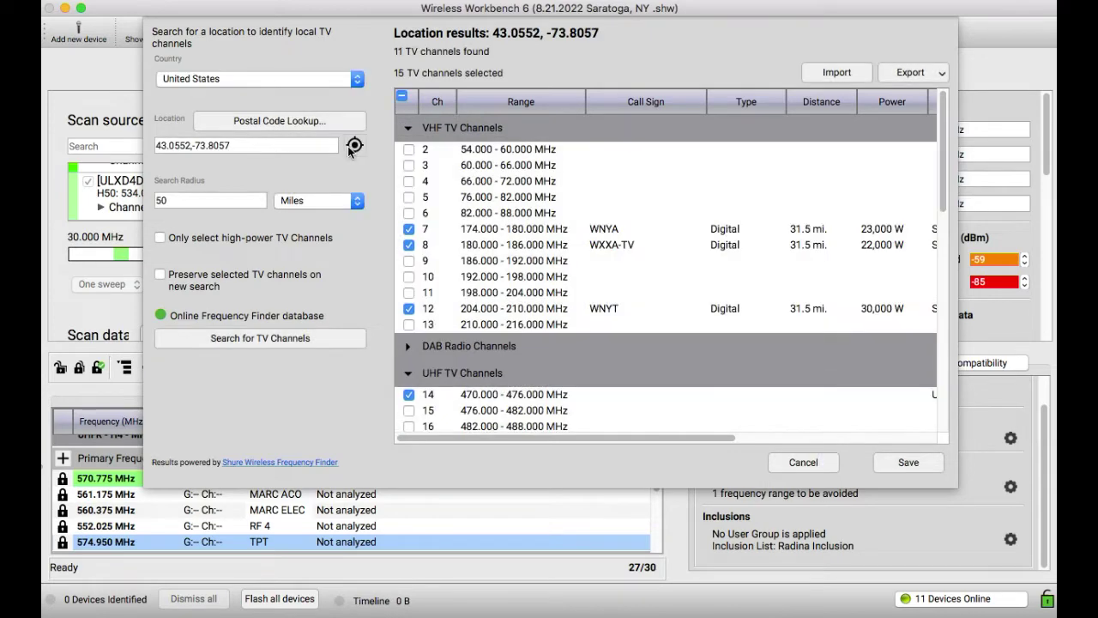
scroll(623, 320, "down", 10)
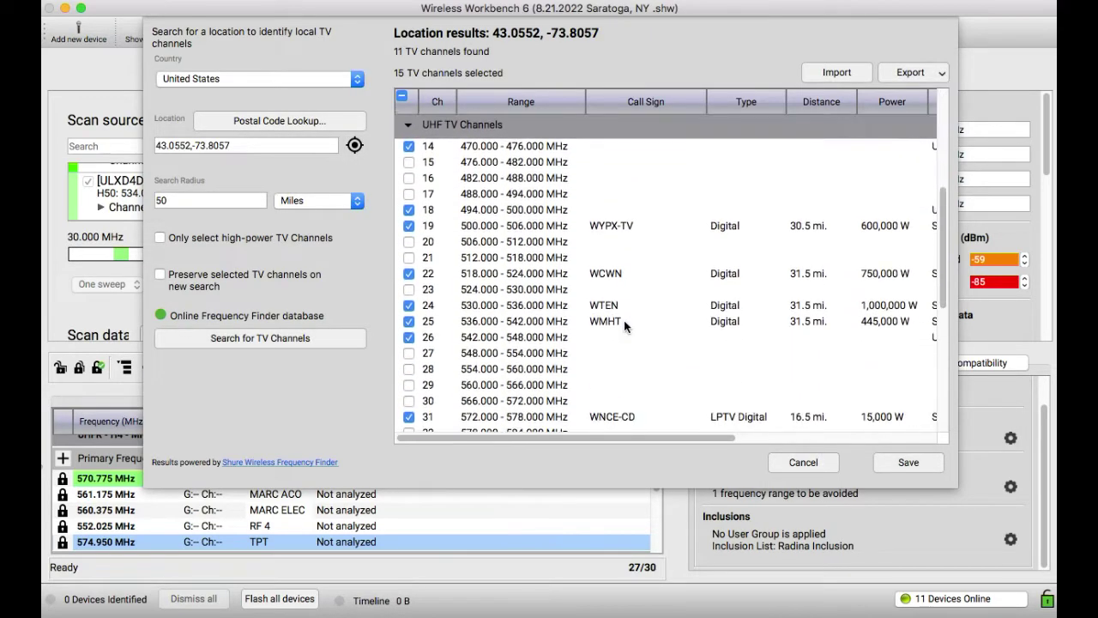
scroll(624, 320, "up", 10)
Save the TV channel selection and zoom the plot to about 466–491 MHz.
left_click(909, 462)
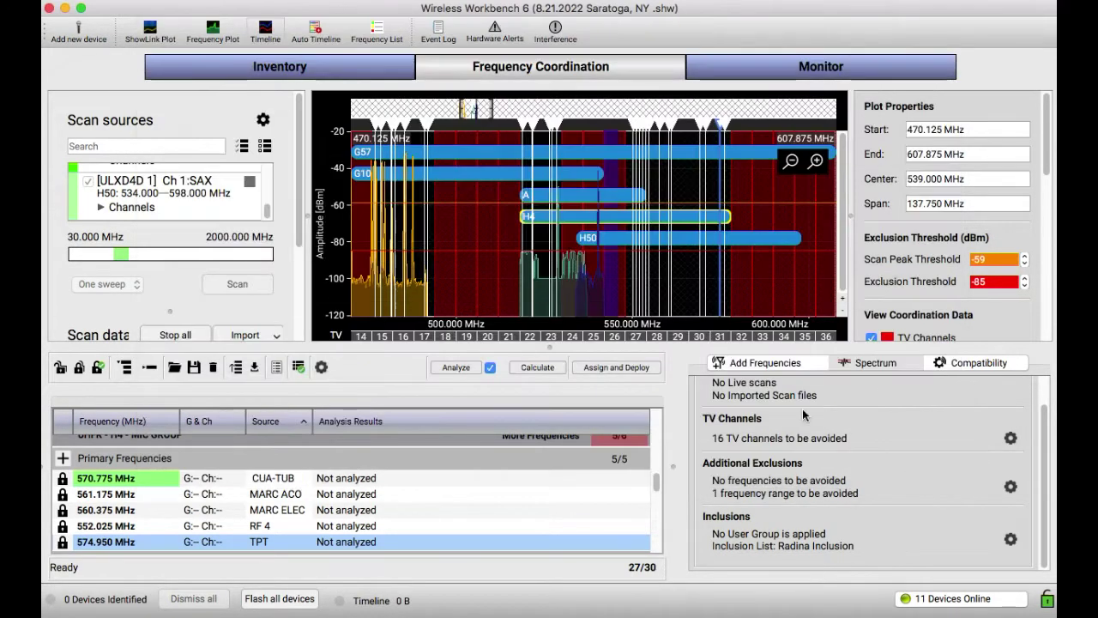
scroll(257, 198, "down", 5)
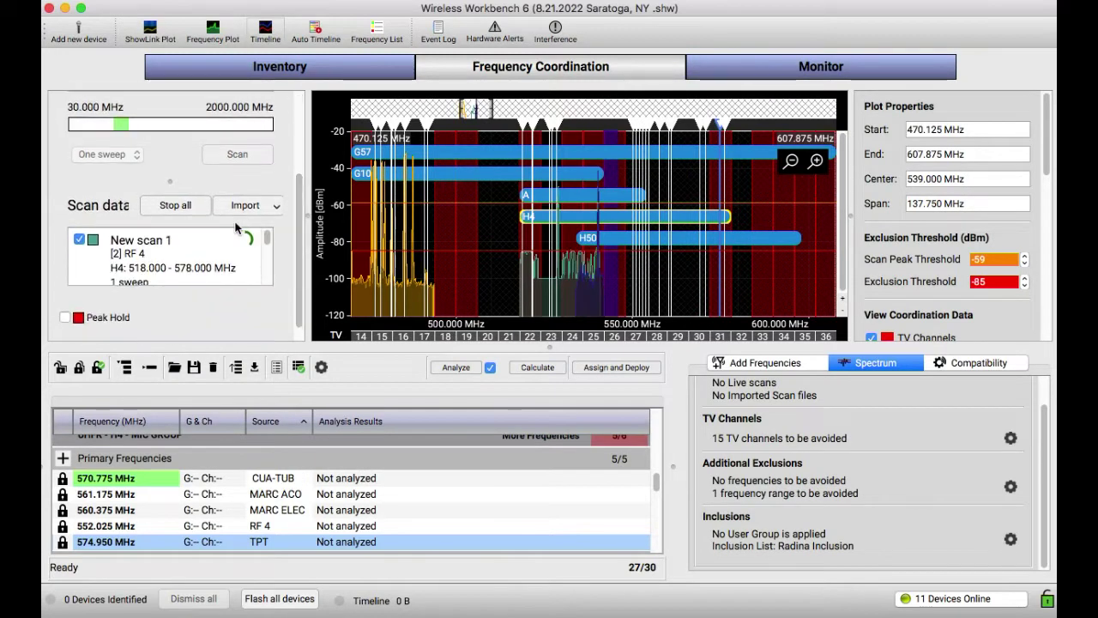
scroll(476, 243, "up", 3)
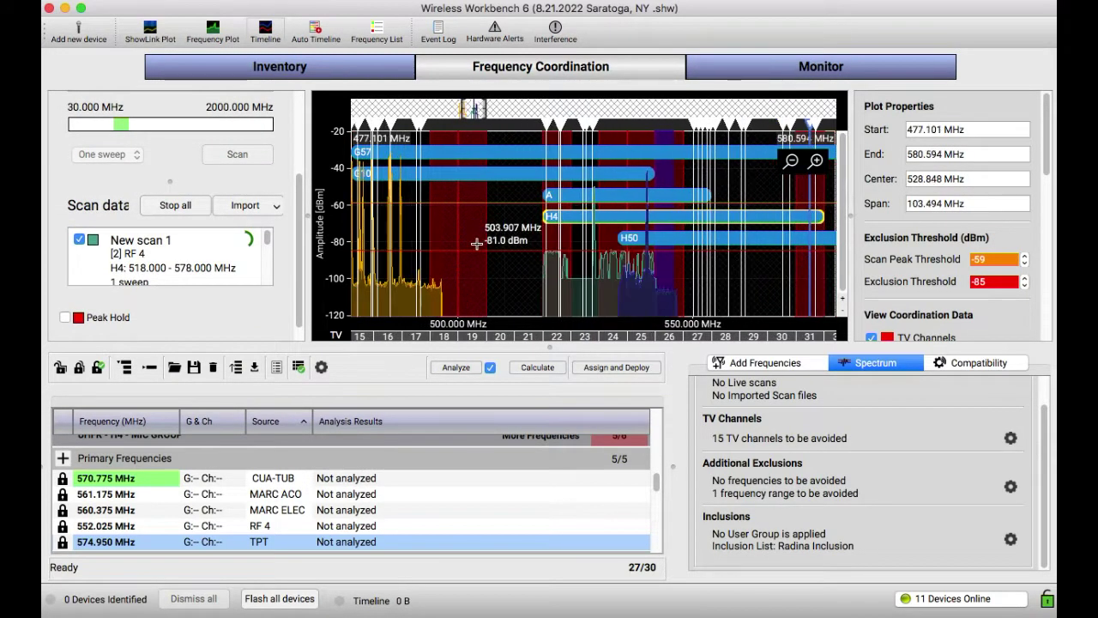
scroll(454, 245, "up", 1)
scroll(468, 249, "down", 1)
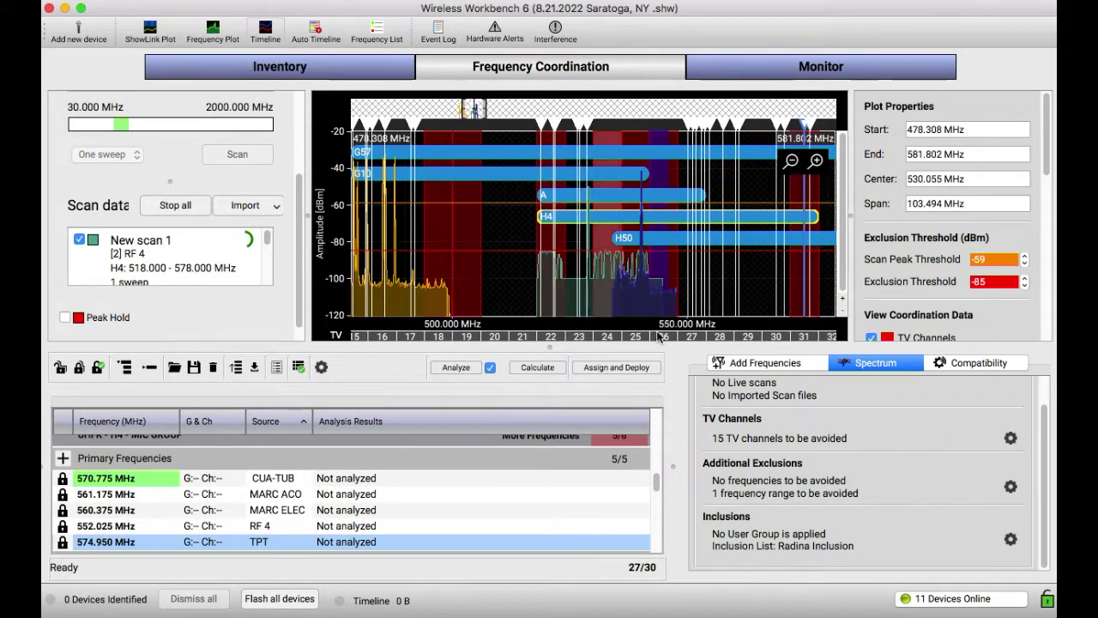
scroll(515, 278, "left", 3)
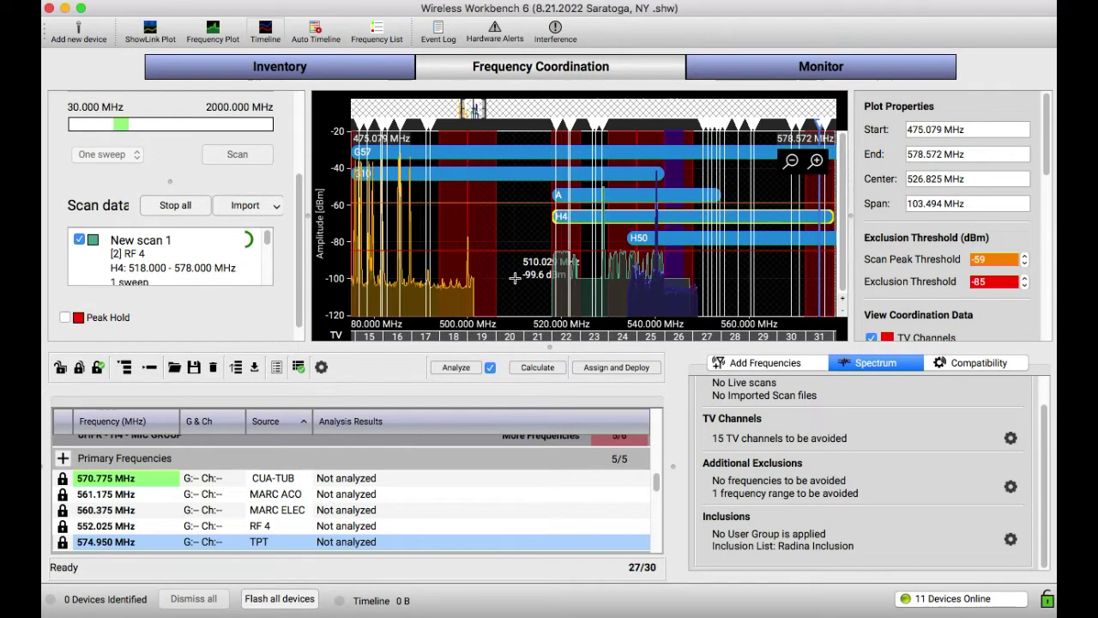
scroll(514, 278, "left", 5)
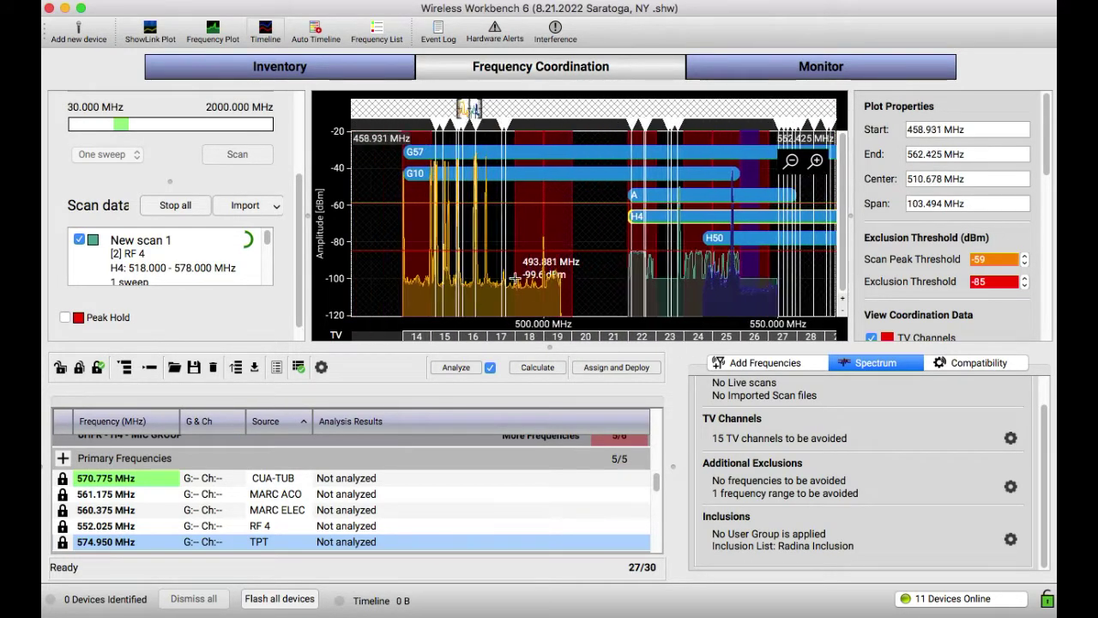
scroll(515, 278, "up", 10)
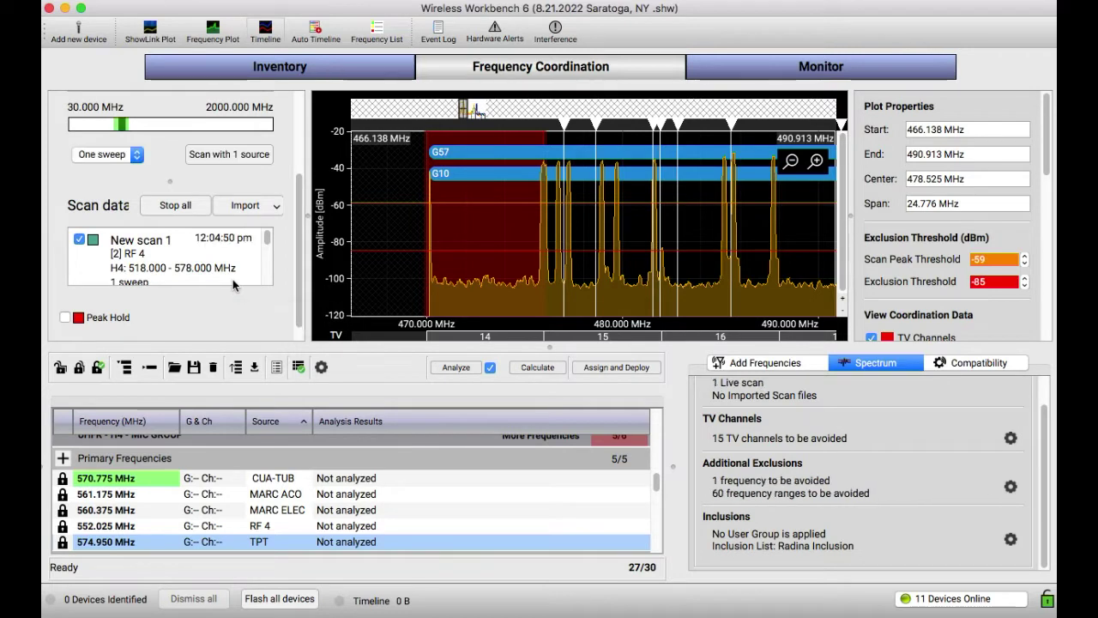
Discard New scan 1, stop all running scans, and discard New scan 2.
right_click(175, 278)
left_click(208, 344)
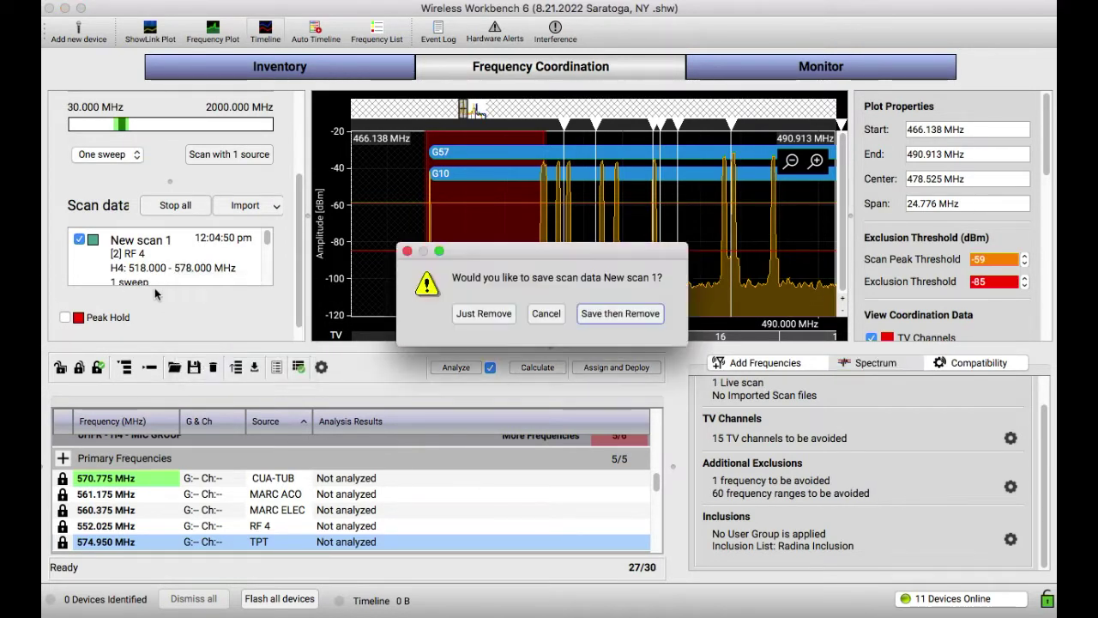
left_click(483, 313)
right_click(175, 271)
left_click(175, 205)
right_click(179, 255)
left_click(206, 317)
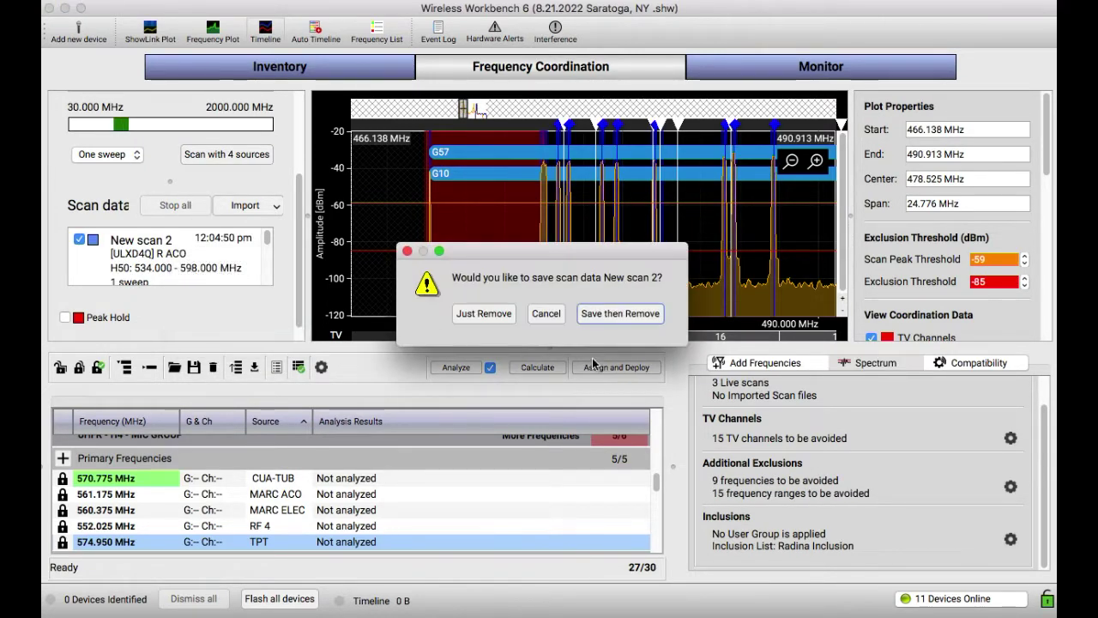
left_click(505, 319)
Remove New scan 3 and New scan 4 from the plot without saving them.
right_click(161, 281)
left_click(206, 347)
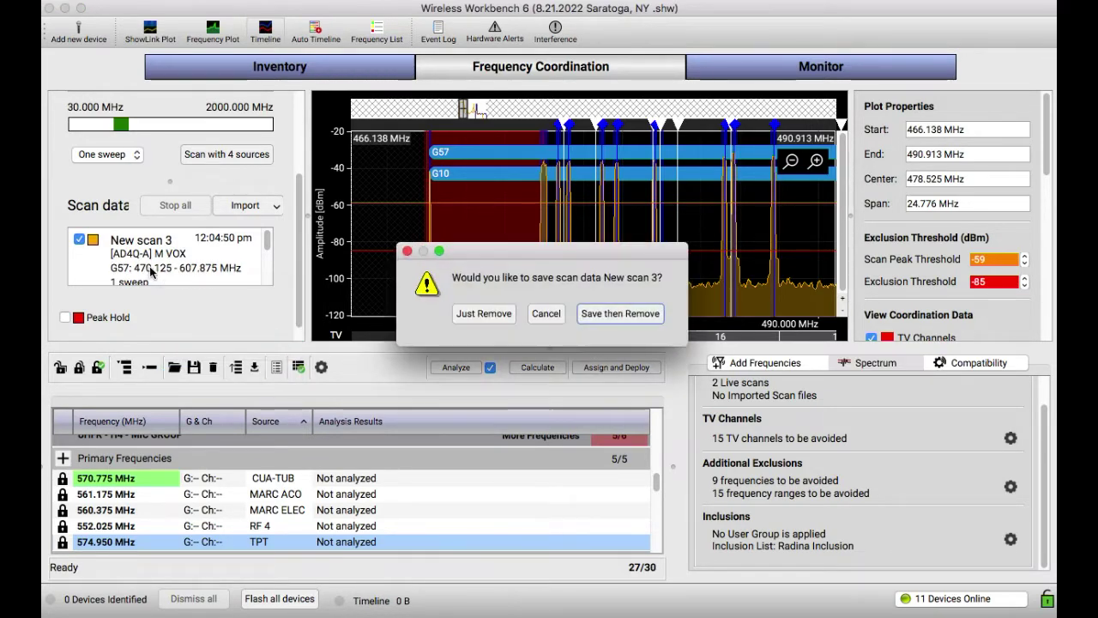
left_click(482, 315)
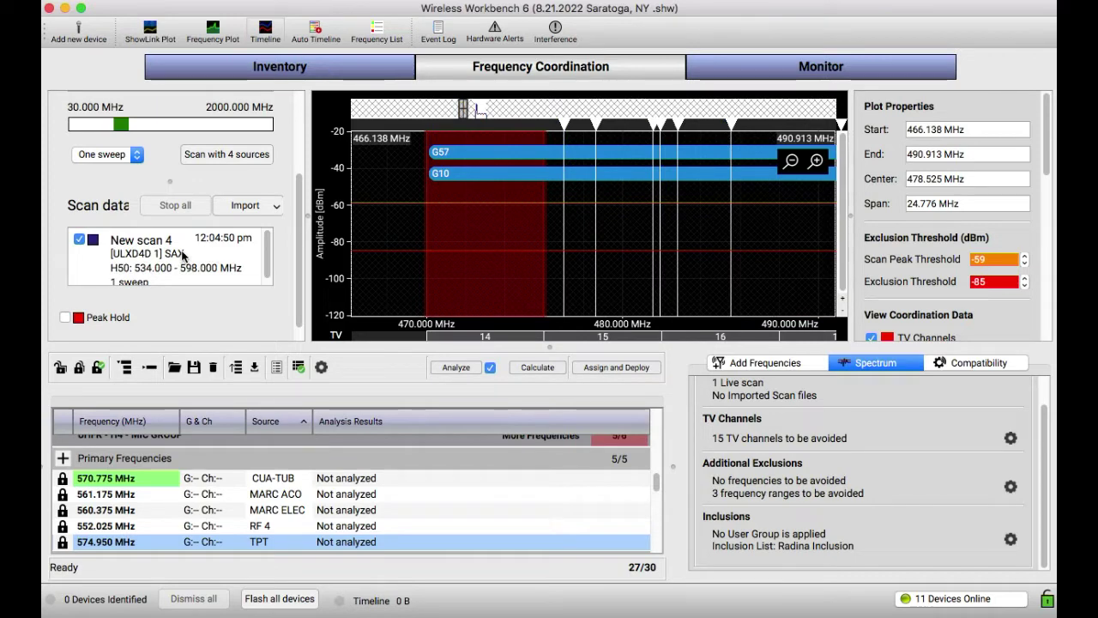
right_click(182, 255)
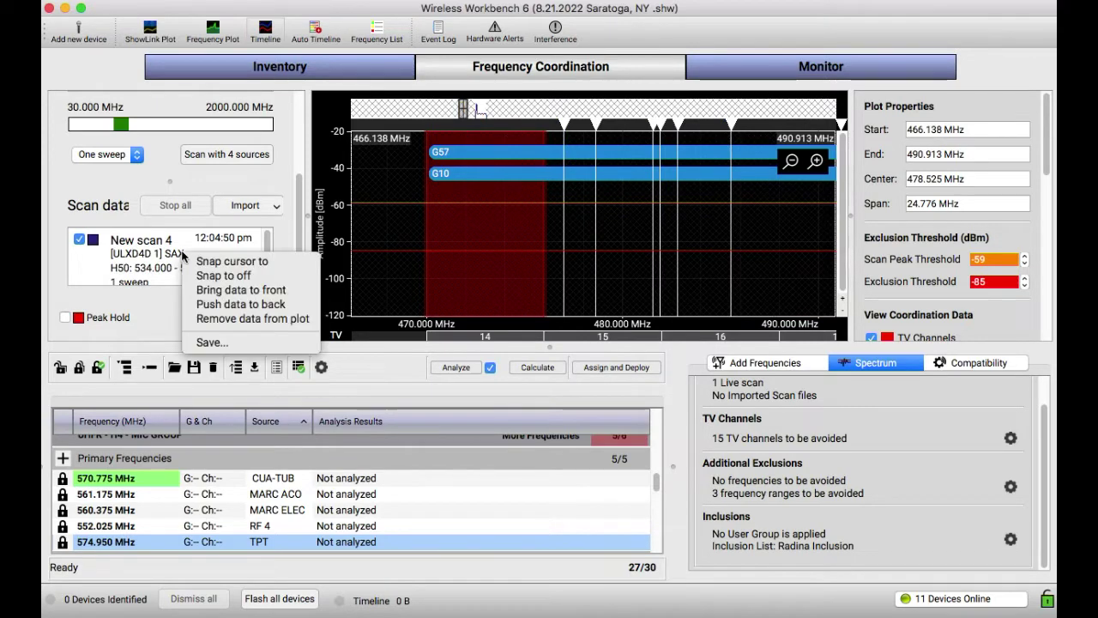
left_click(206, 320)
left_click(483, 314)
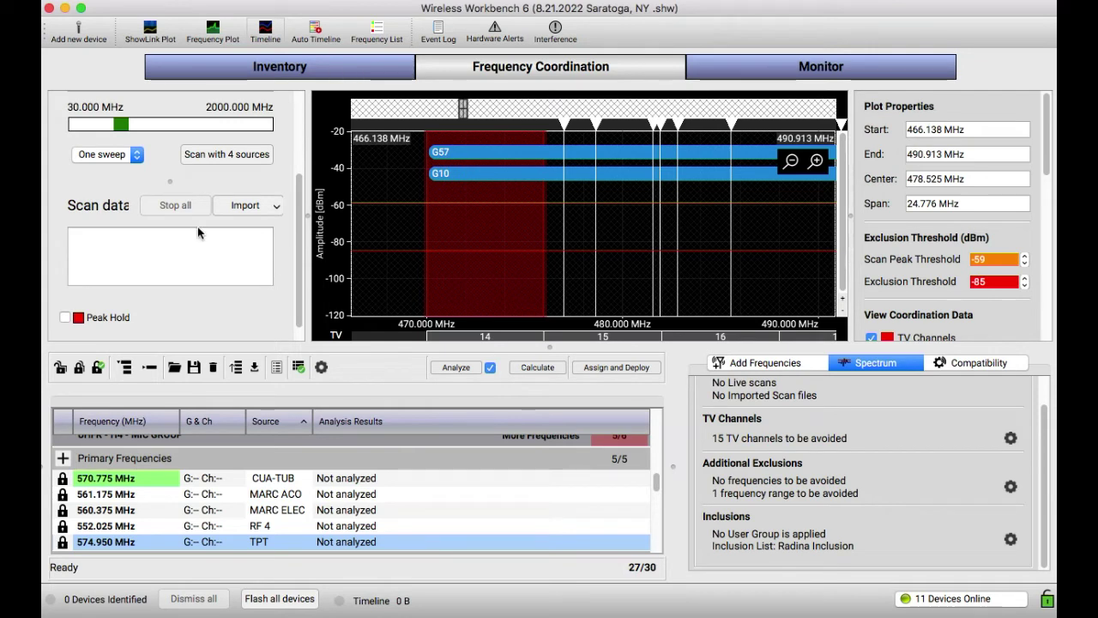
Start a fresh 470–608 MHz scan using all four scan sources.
scroll(260, 243, "up", 3)
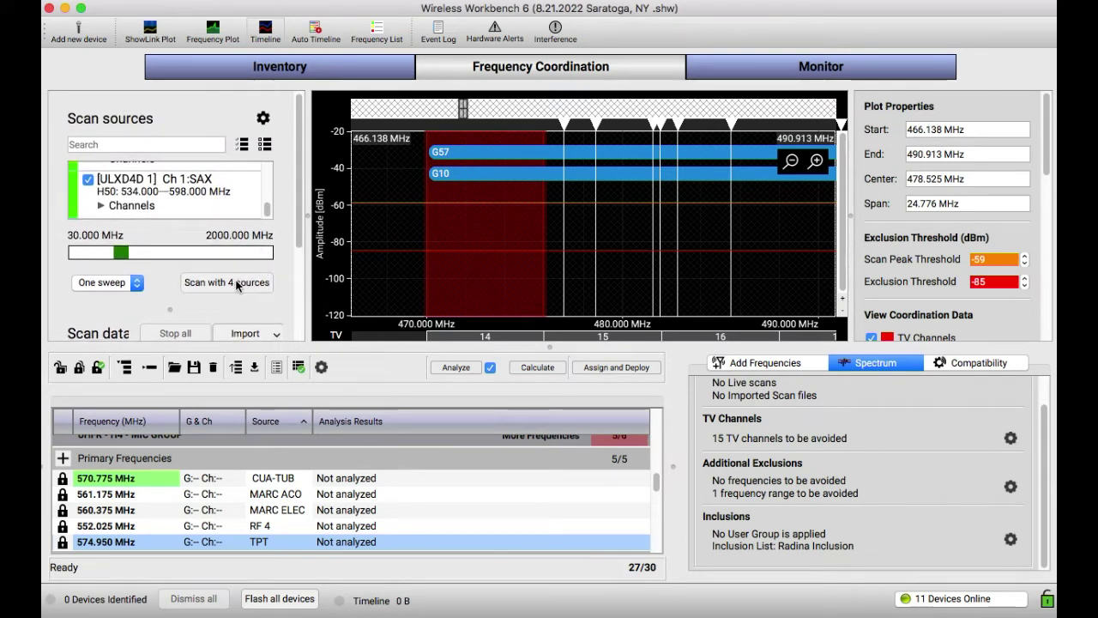
left_click(238, 285)
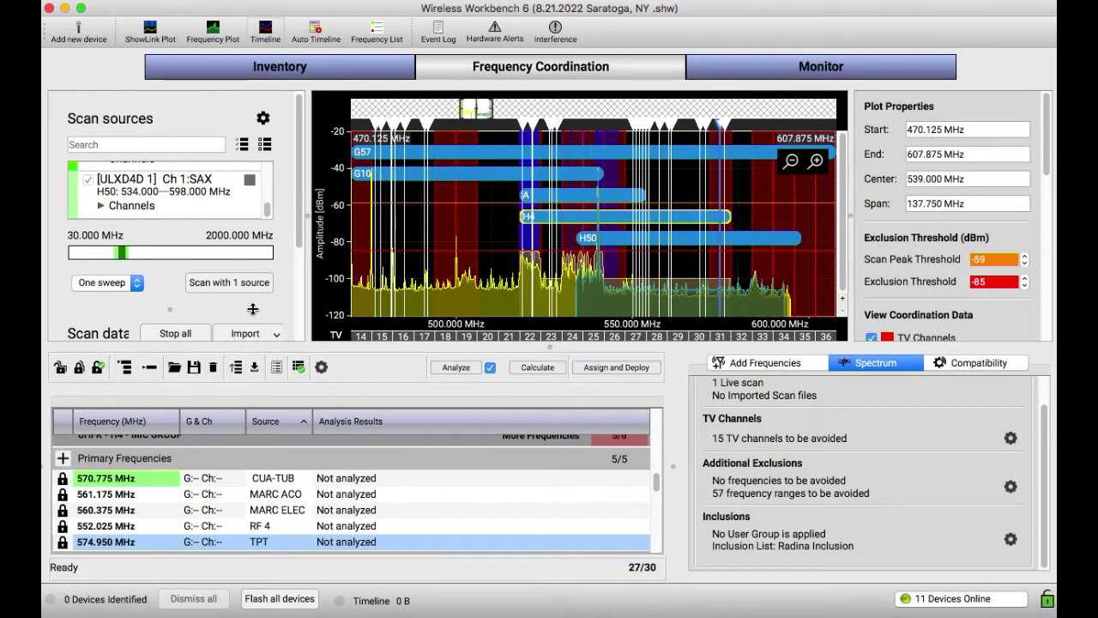
Import a scan from the connected [1.ears] hardware.
scroll(300, 208, "down", 1)
scroll(300, 209, "down", 5)
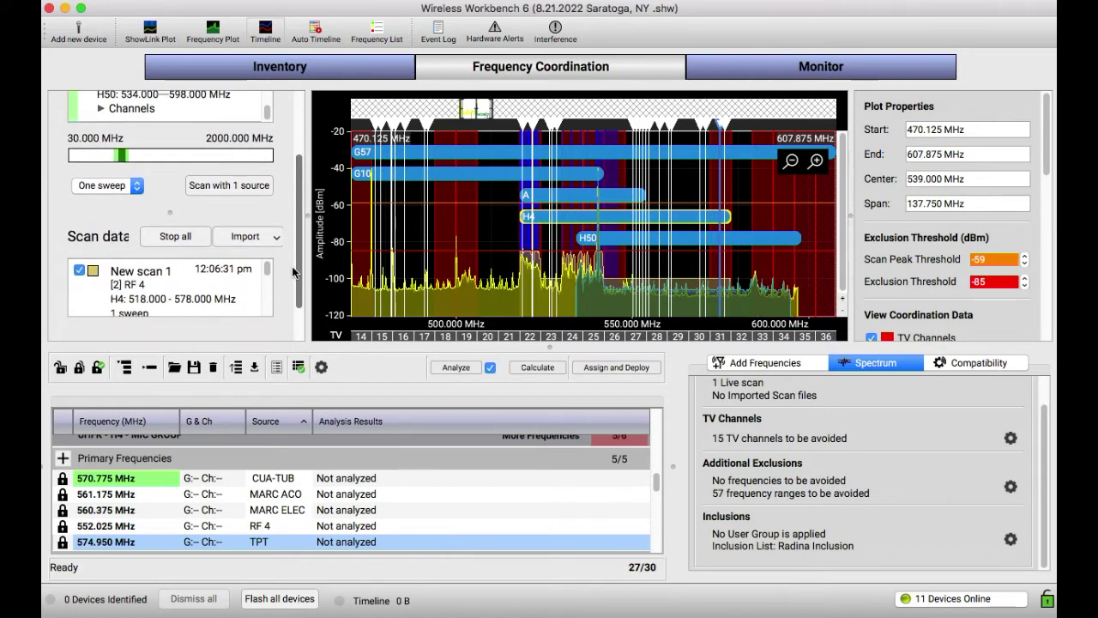
left_click(272, 237)
left_click(268, 270)
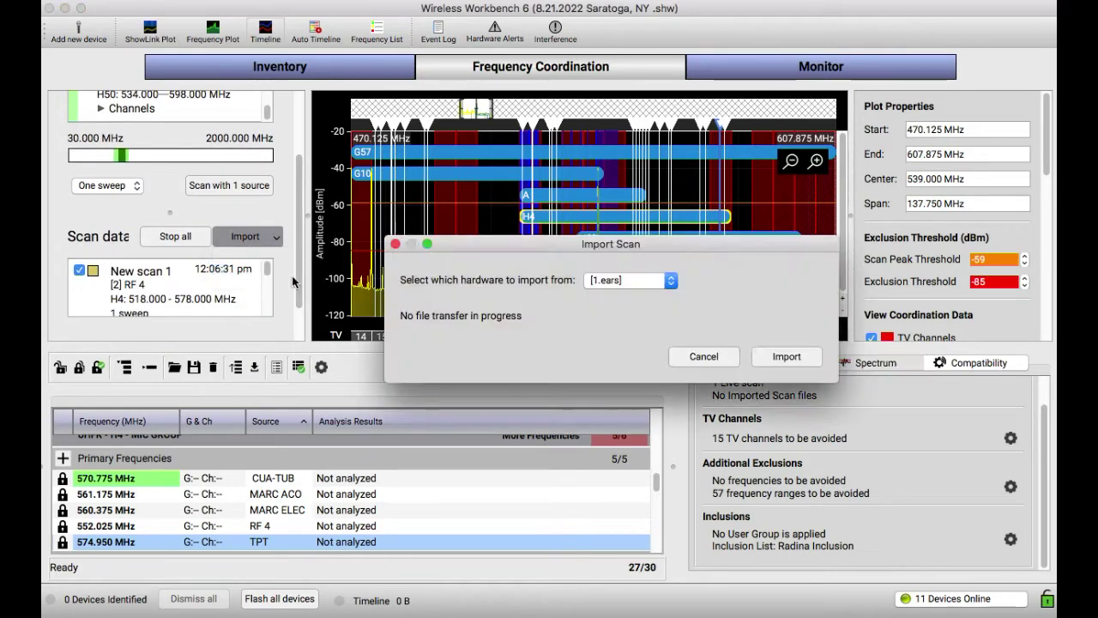
left_click(620, 278)
left_click(620, 276)
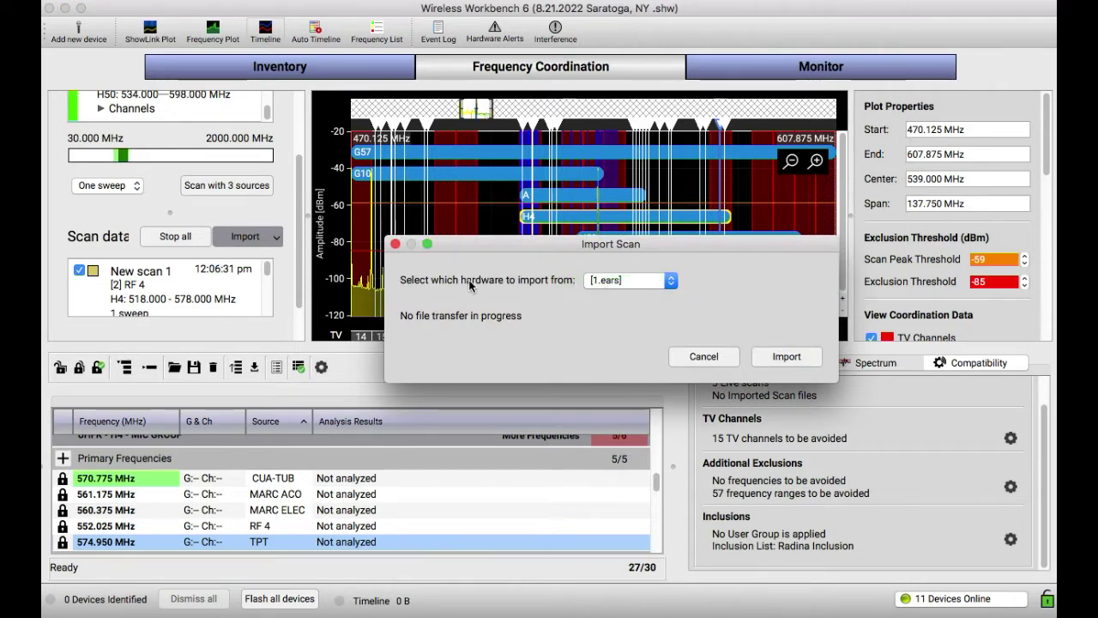
left_click(783, 356)
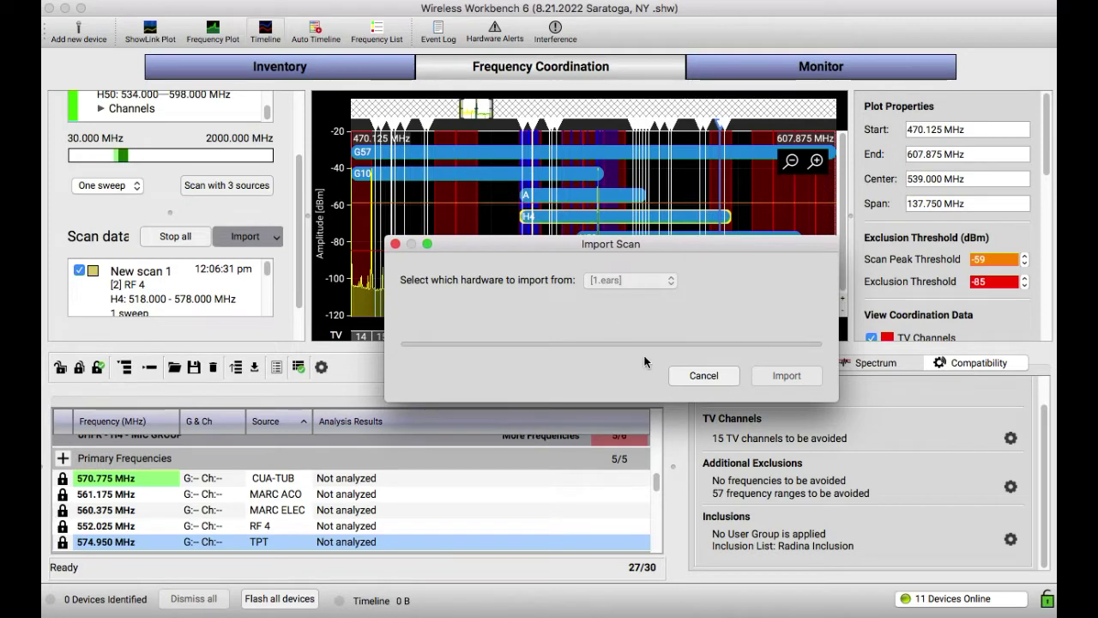
Close the import dialog and save the show file, acknowledging the scan-data notice.
left_click(767, 350)
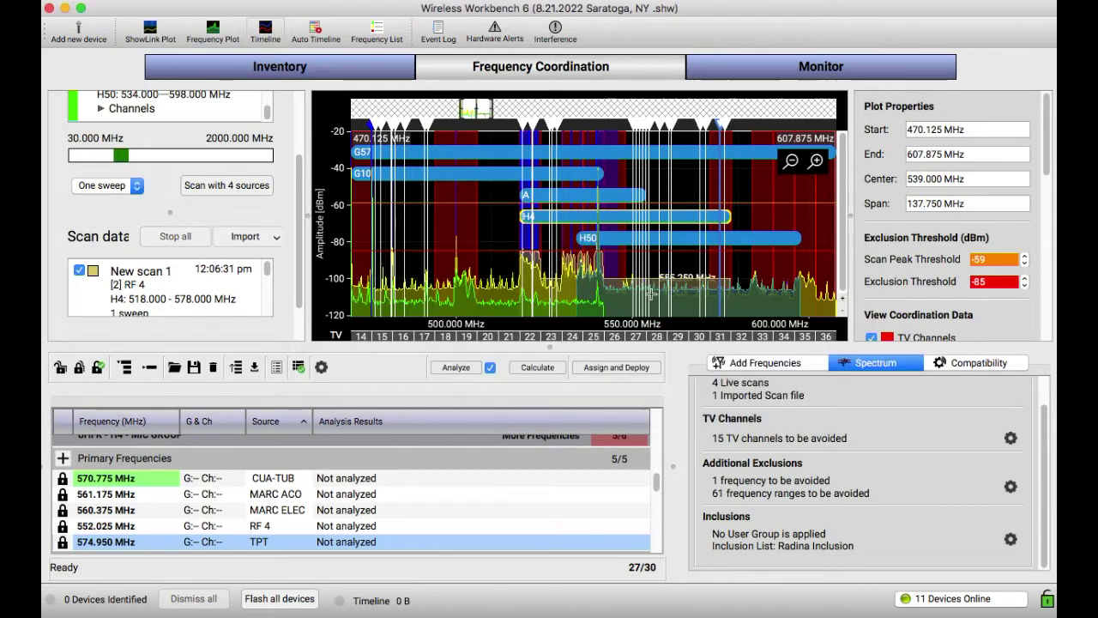
key("super+s")
left_click(647, 338)
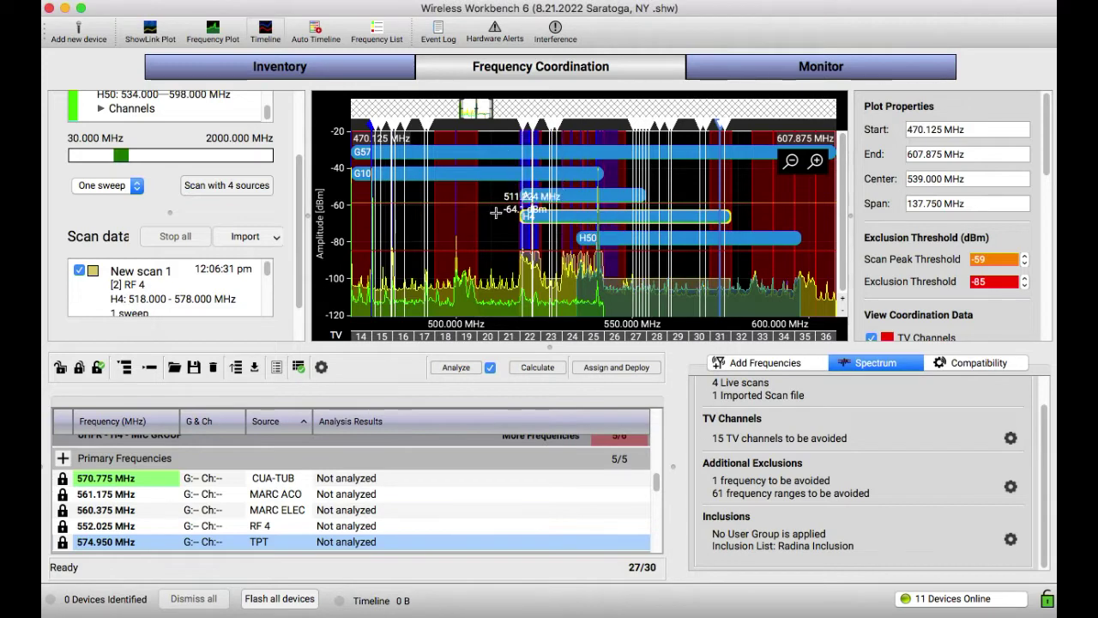
Pan and zoom the spectrum plot over the detected peaks.
scroll(498, 213, "left", 2)
scroll(497, 214, "left", 4)
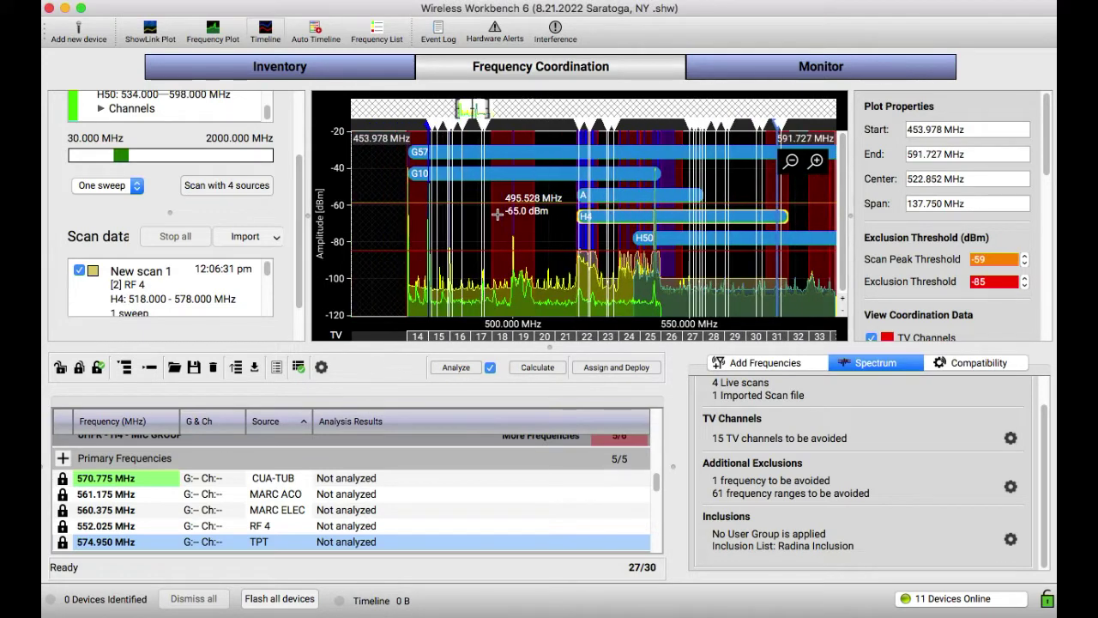
scroll(497, 213, "up", 5)
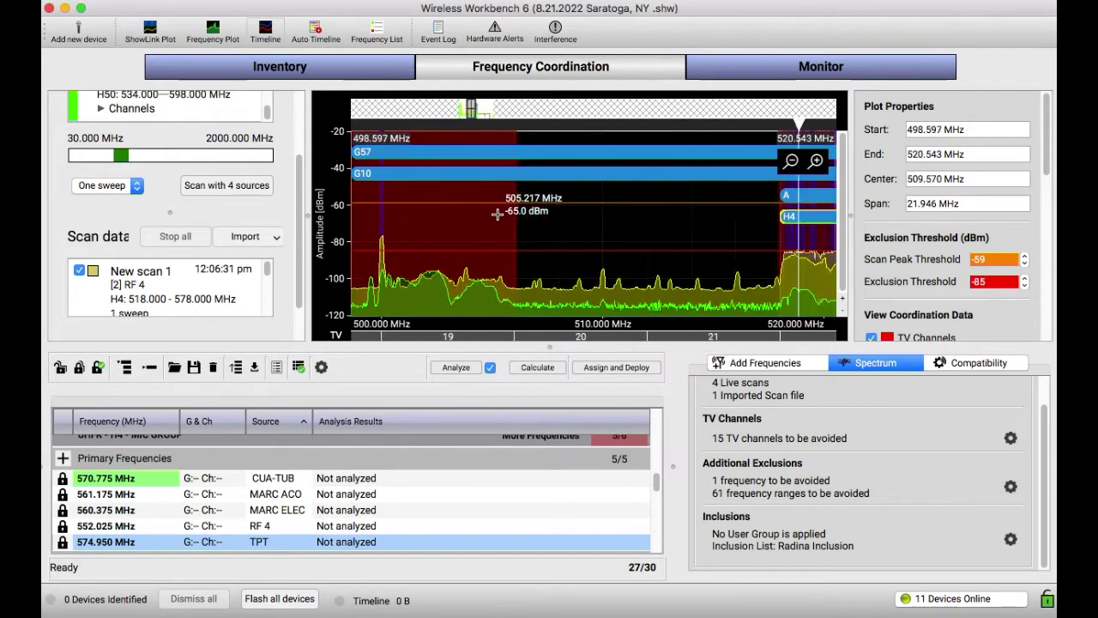
scroll(497, 214, "right", 10)
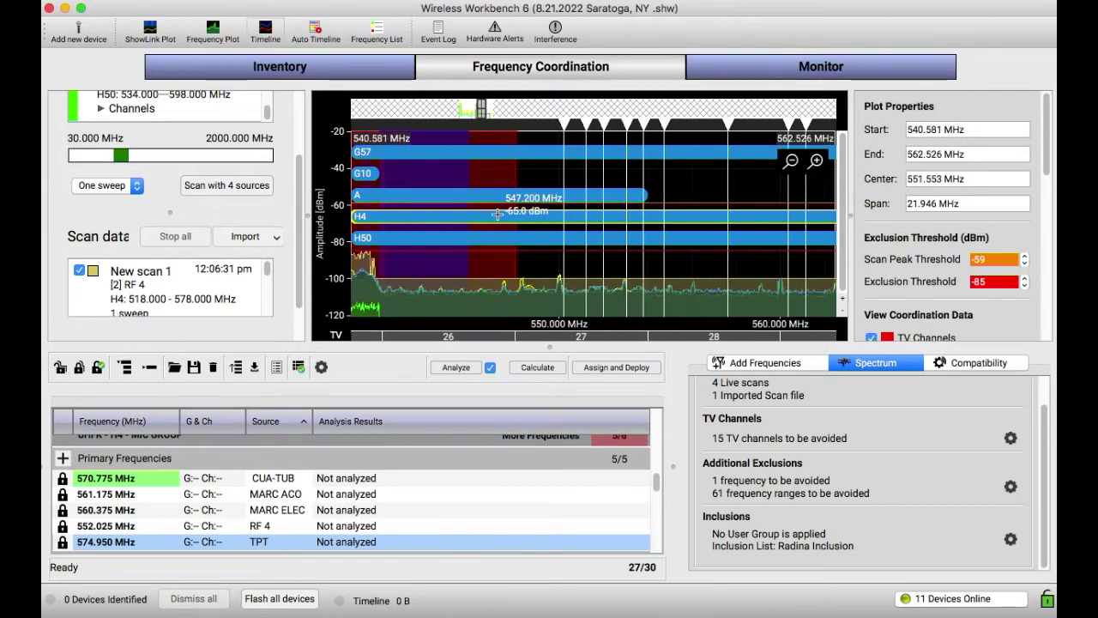
scroll(498, 214, "left", 7)
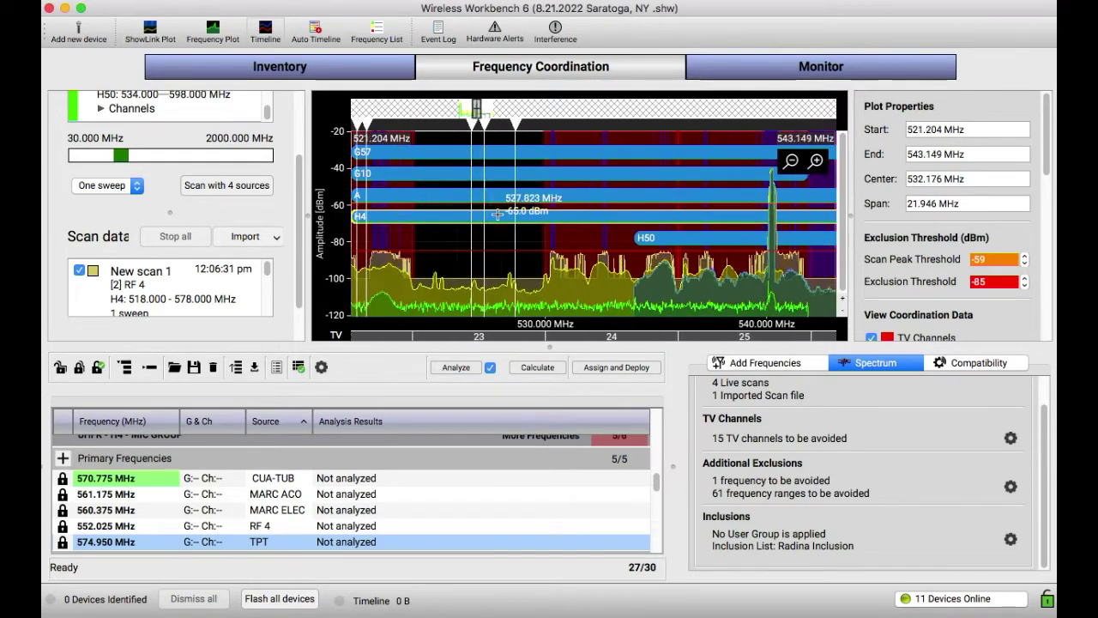
scroll(497, 213, "left", 5)
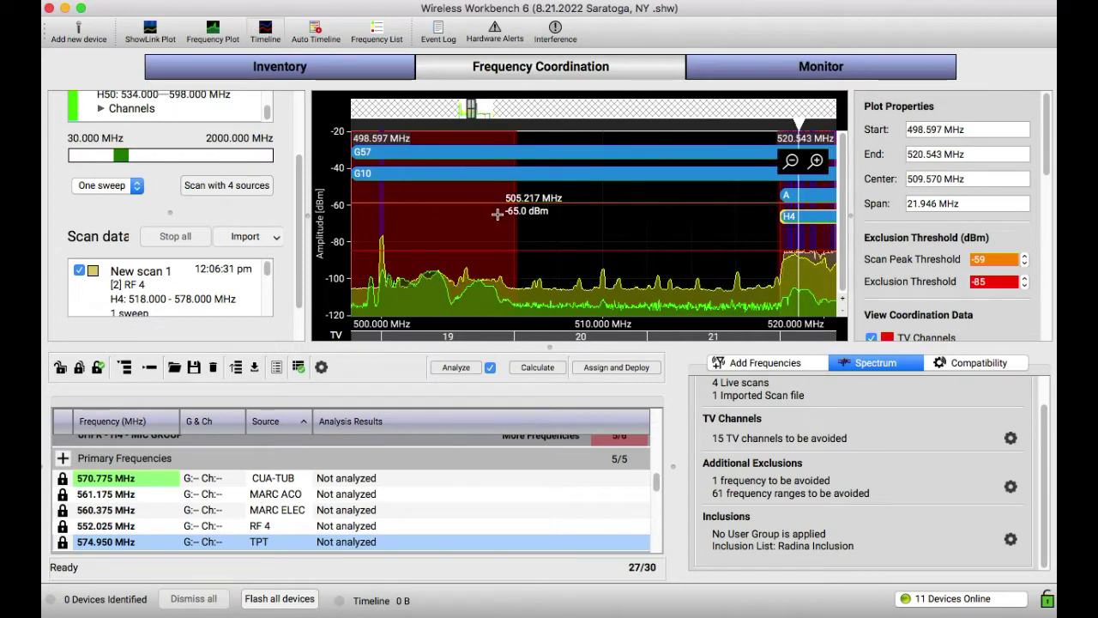
scroll(498, 213, "left", 6)
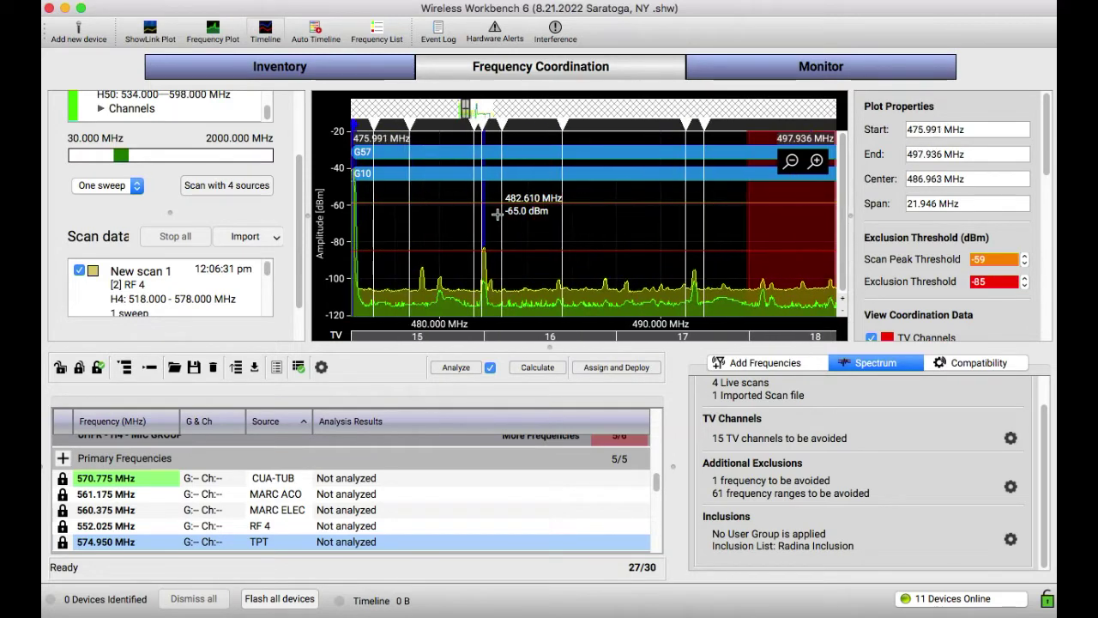
scroll(498, 214, "left", 1)
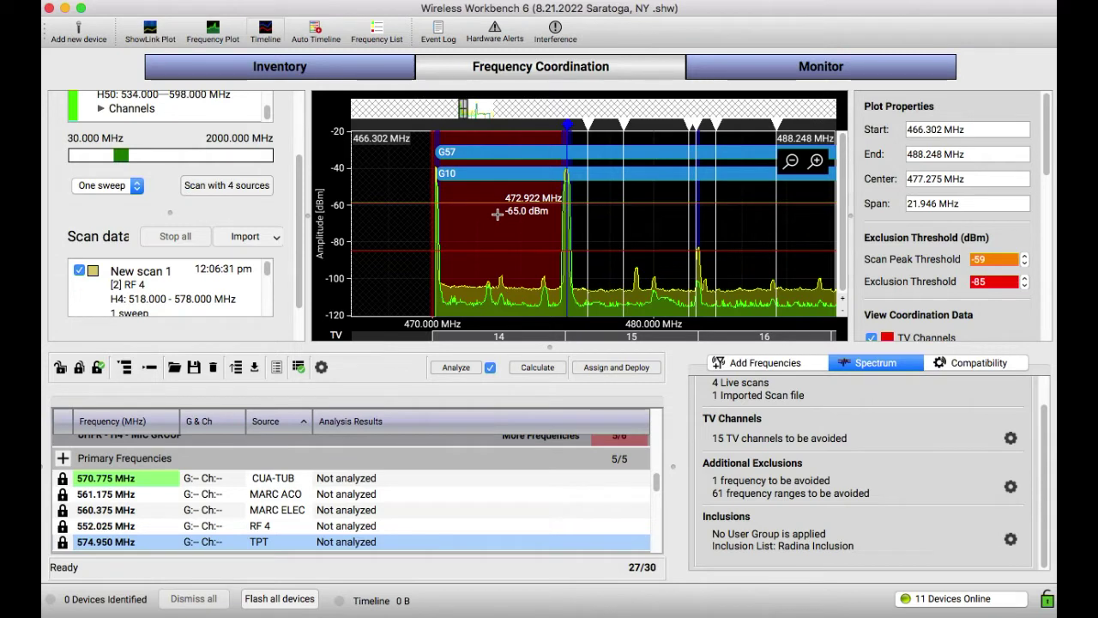
scroll(498, 214, "left", 2)
scroll(498, 214, "up", 1)
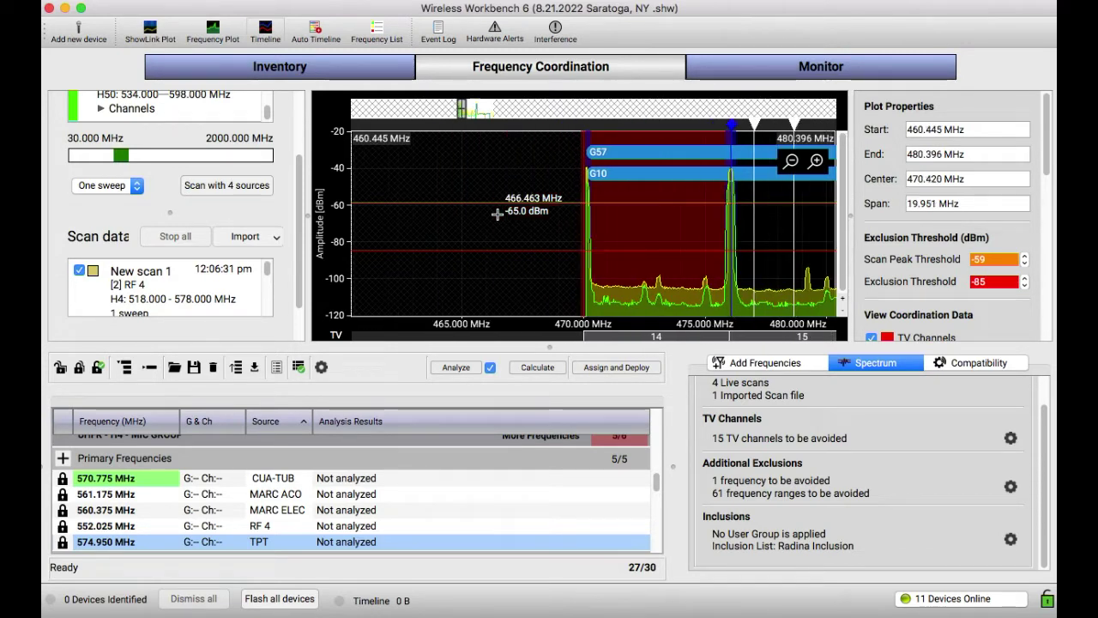
scroll(659, 225, "up", 4)
scroll(657, 225, "right", 1)
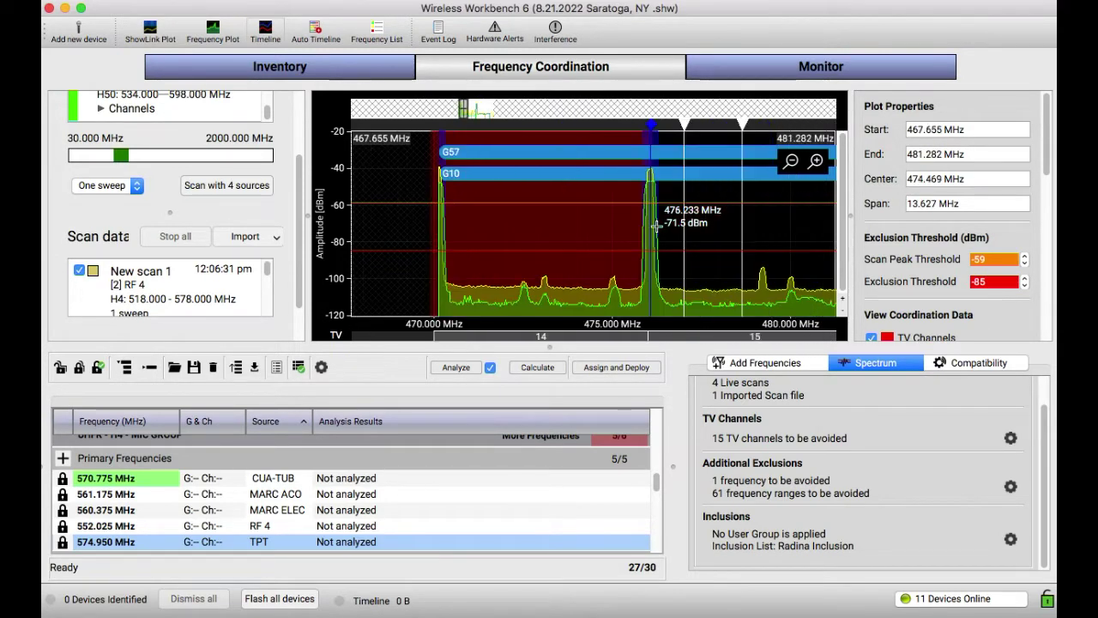
scroll(656, 224, "right", 1)
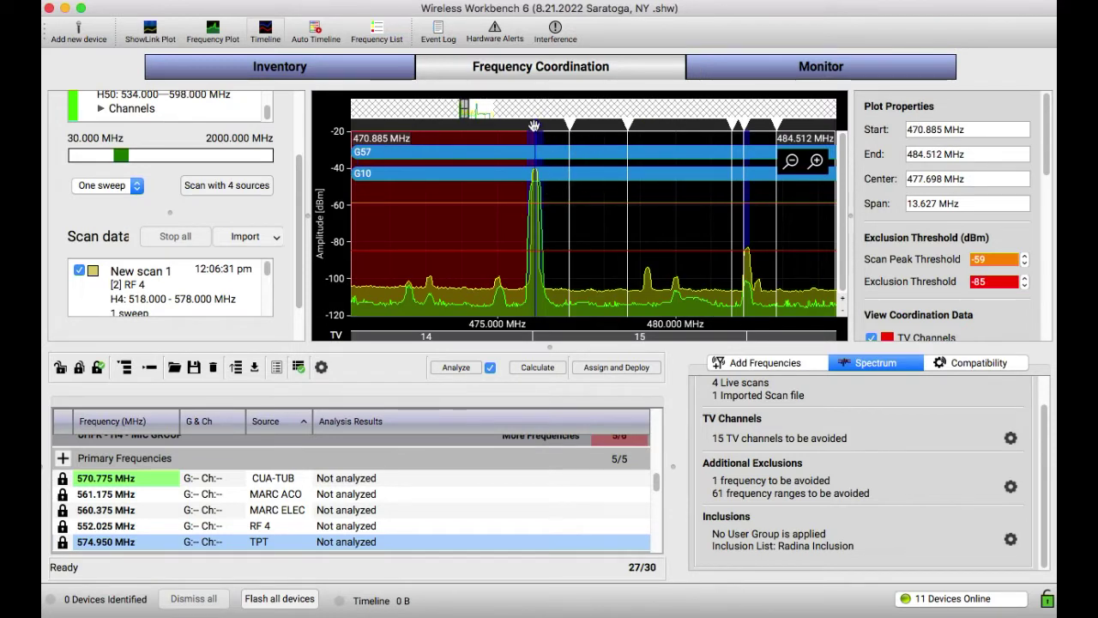
mouse_move(532, 126)
Add a user-defined 530.100 MHz frequency to the Additional Exclusions list.
left_click(1009, 486)
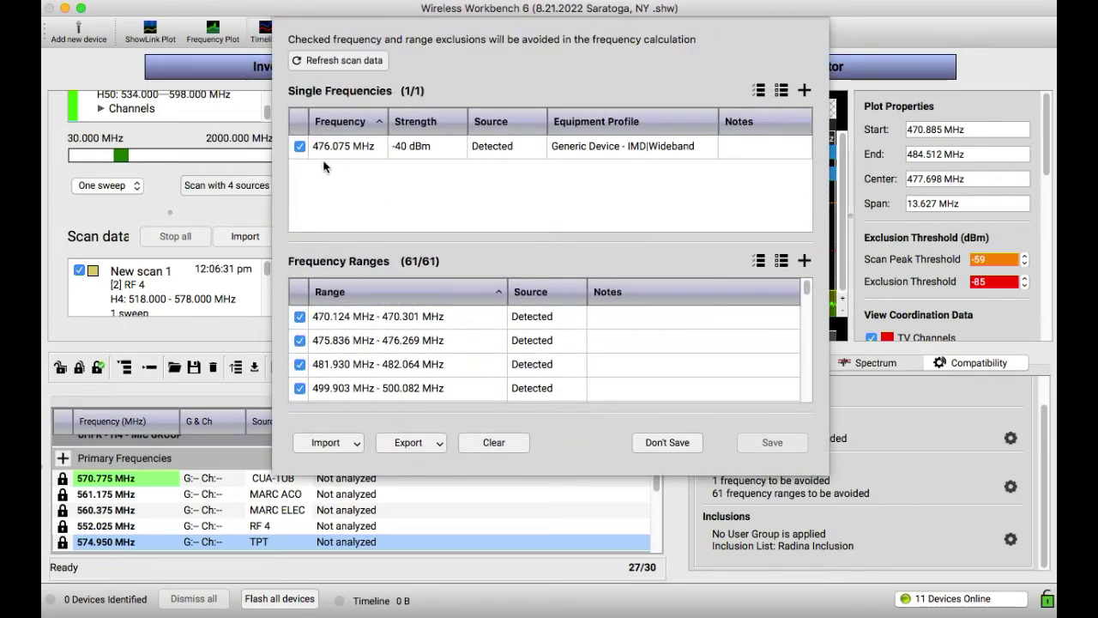
left_click(805, 91)
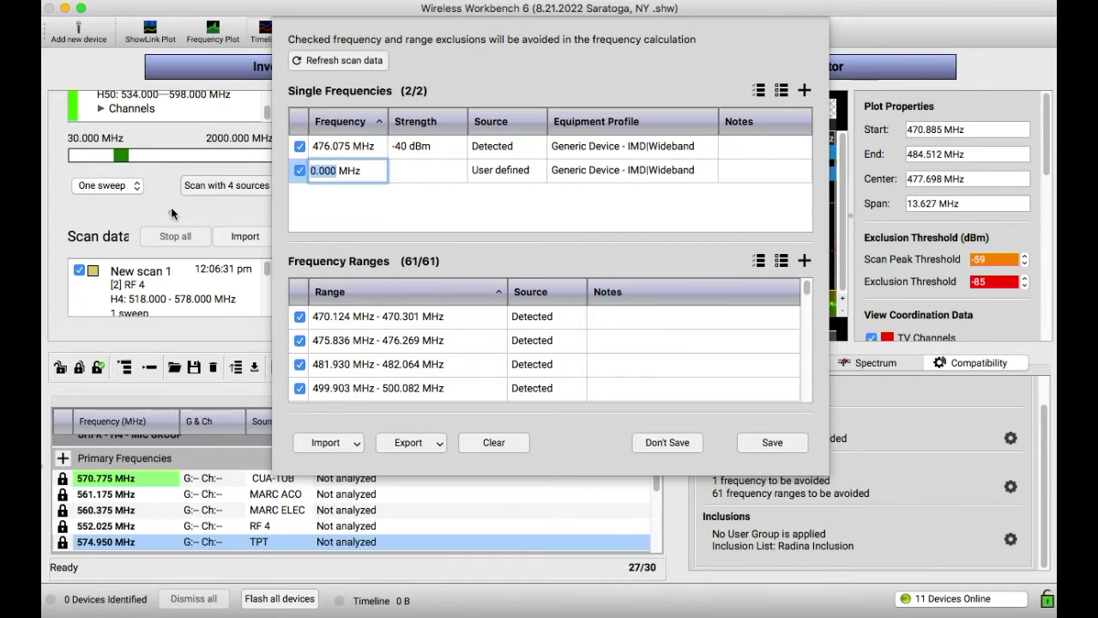
type("530.100")
key("Return")
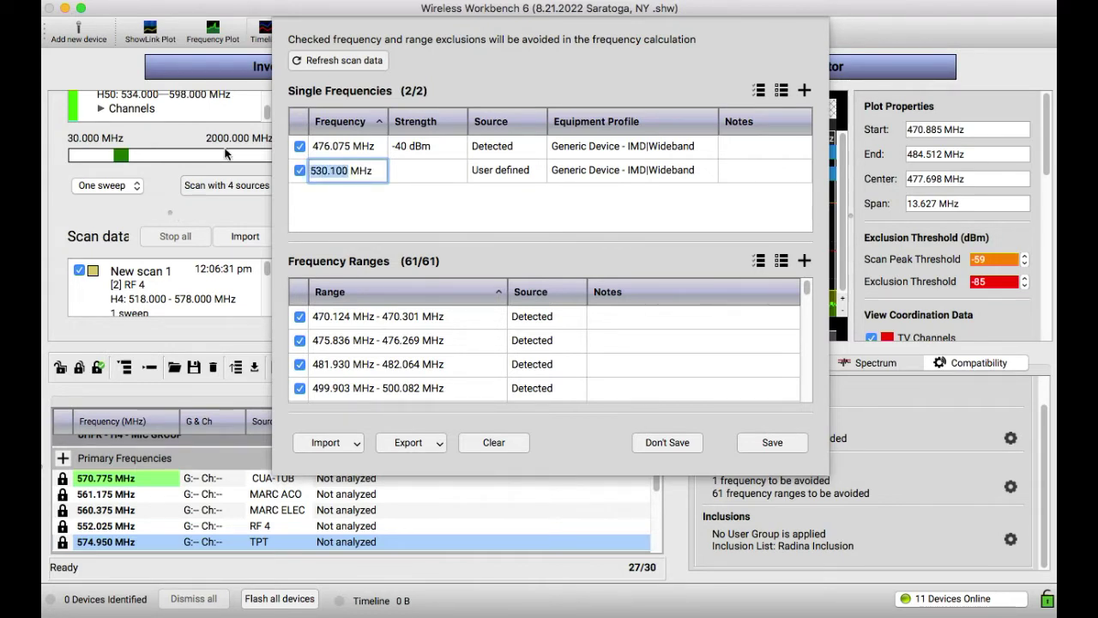
Give the 530.100 MHz exclusion the Shure PSM1000 G10 equipment profile.
left_click(636, 176)
left_click(680, 165)
left_click(703, 171)
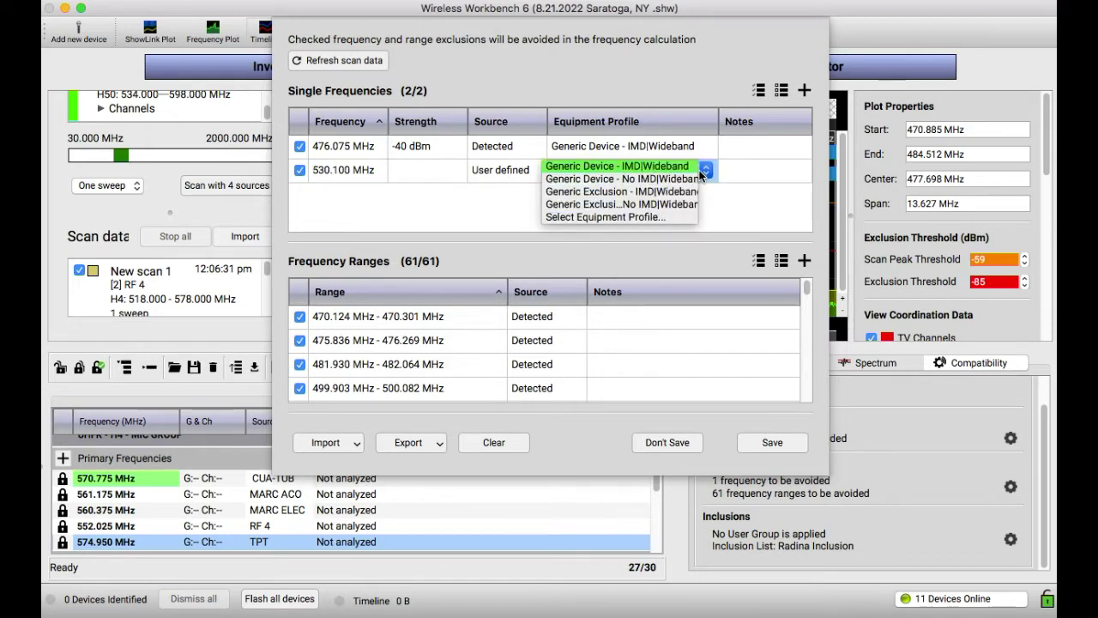
left_click(580, 217)
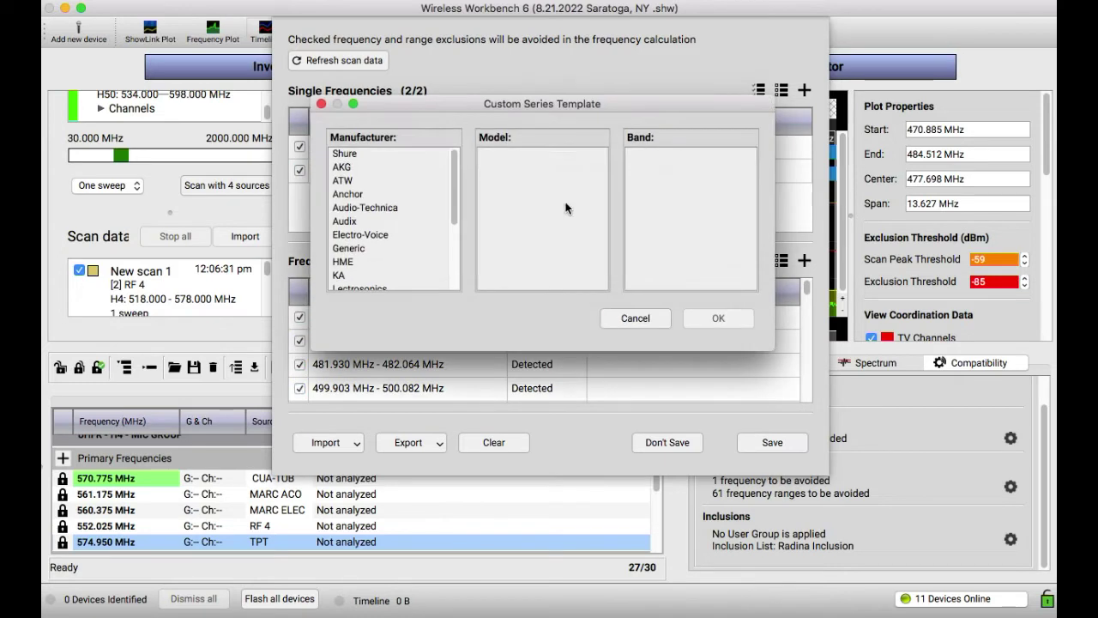
left_click(391, 155)
left_click_drag(601, 162, 611, 337)
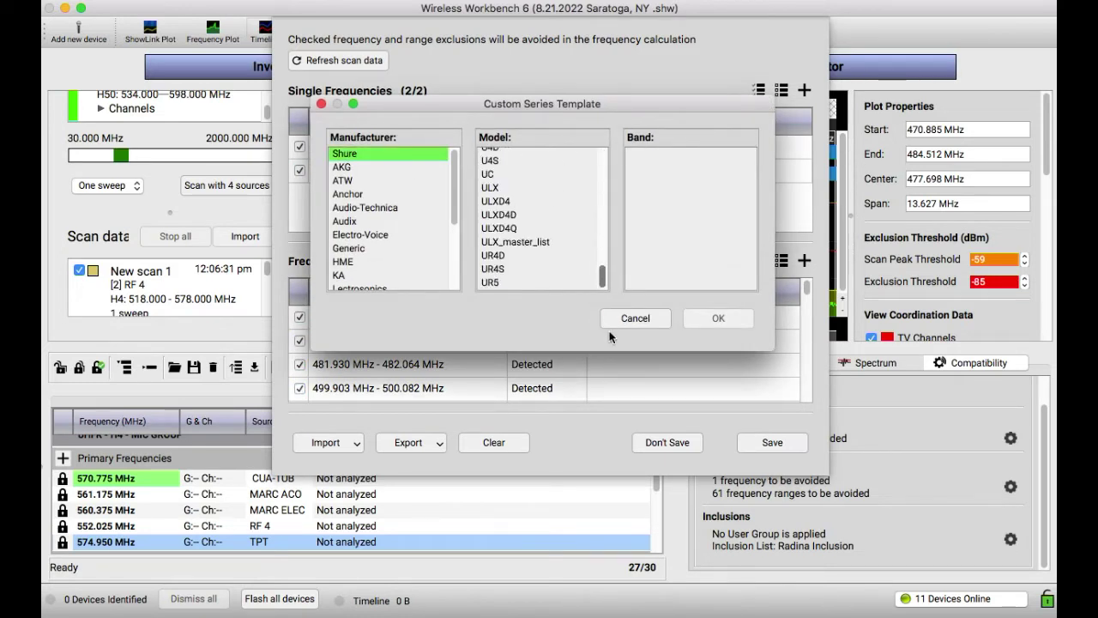
left_click_drag(611, 287, 611, 240)
left_click(500, 181)
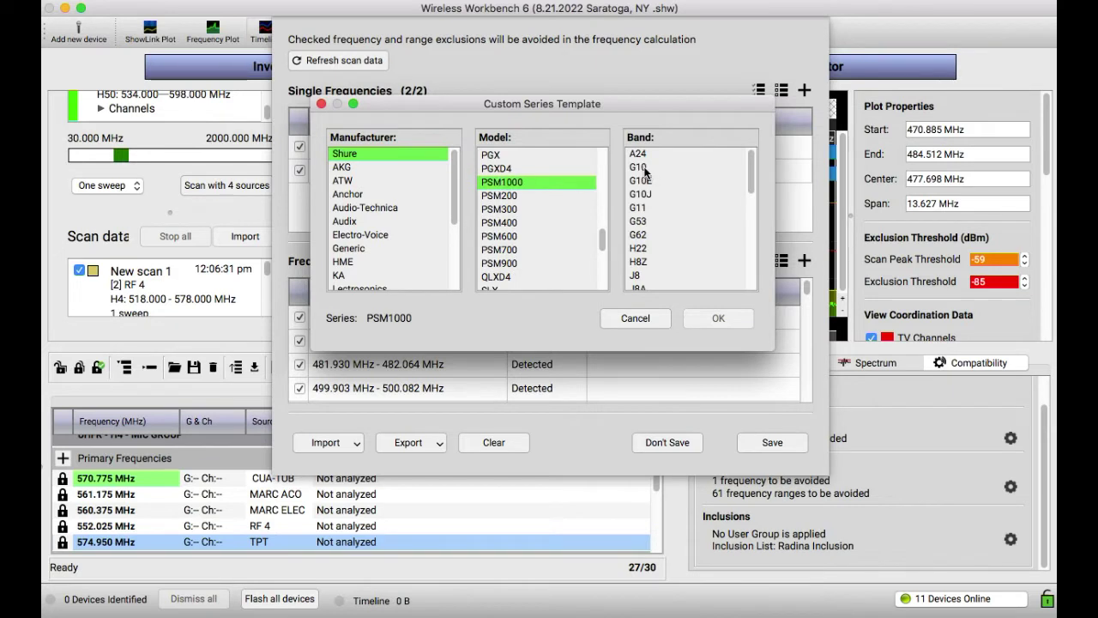
left_click(646, 169)
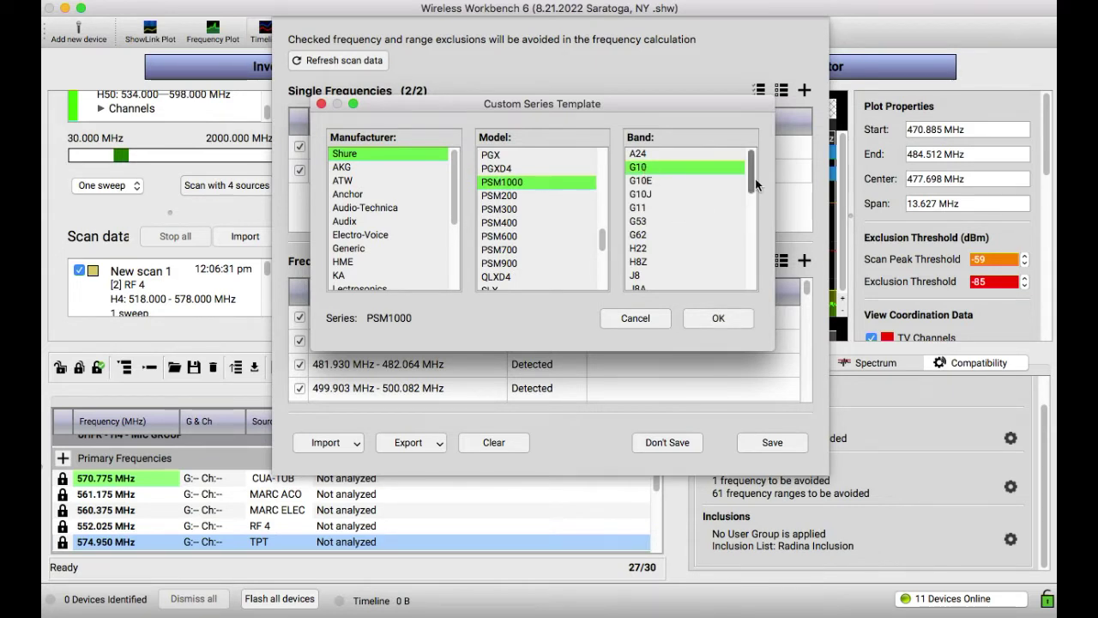
mouse_move(753, 178)
left_mouse_down()
mouse_move(754, 189)
mouse_move(753, 171)
left_mouse_up()
left_click(736, 319)
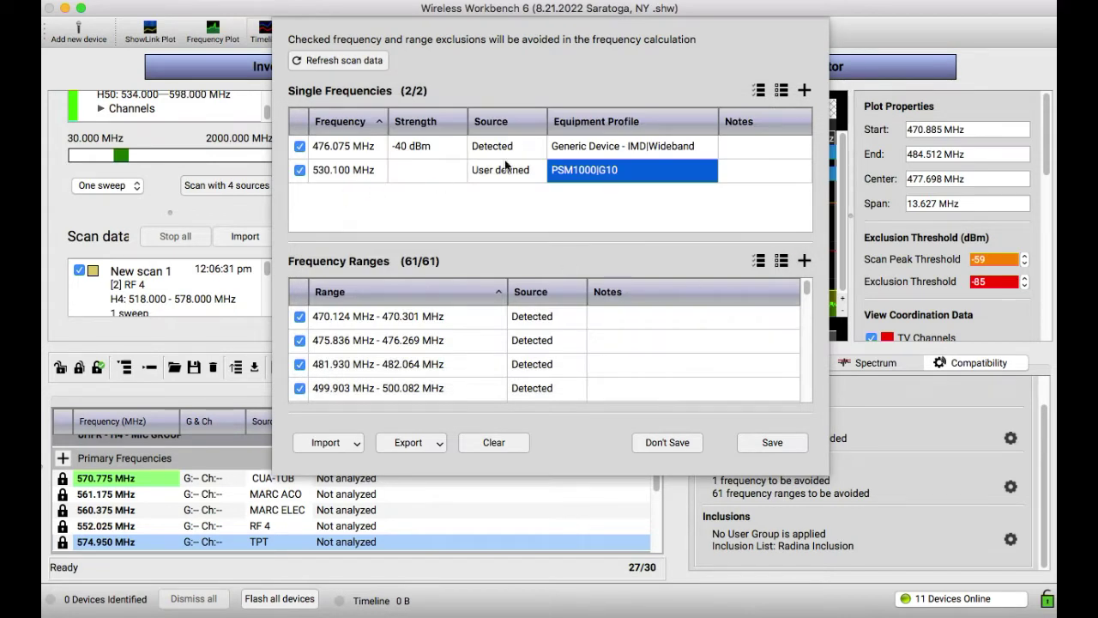
Add another user-defined exclusion at 540.225 MHz.
left_click(409, 174)
left_click(804, 90)
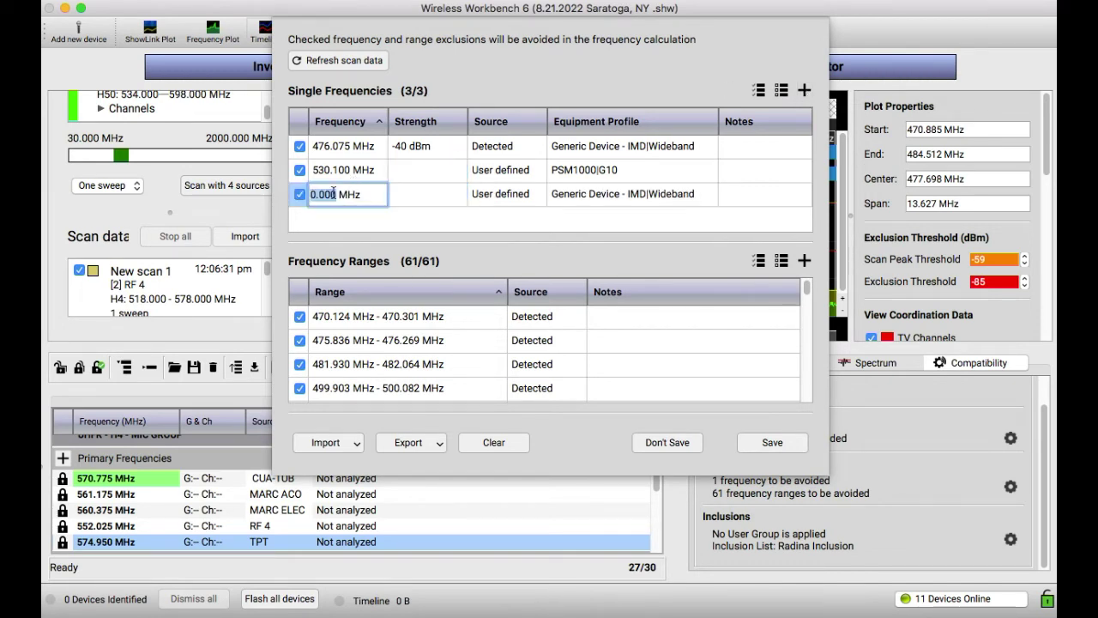
type("540")
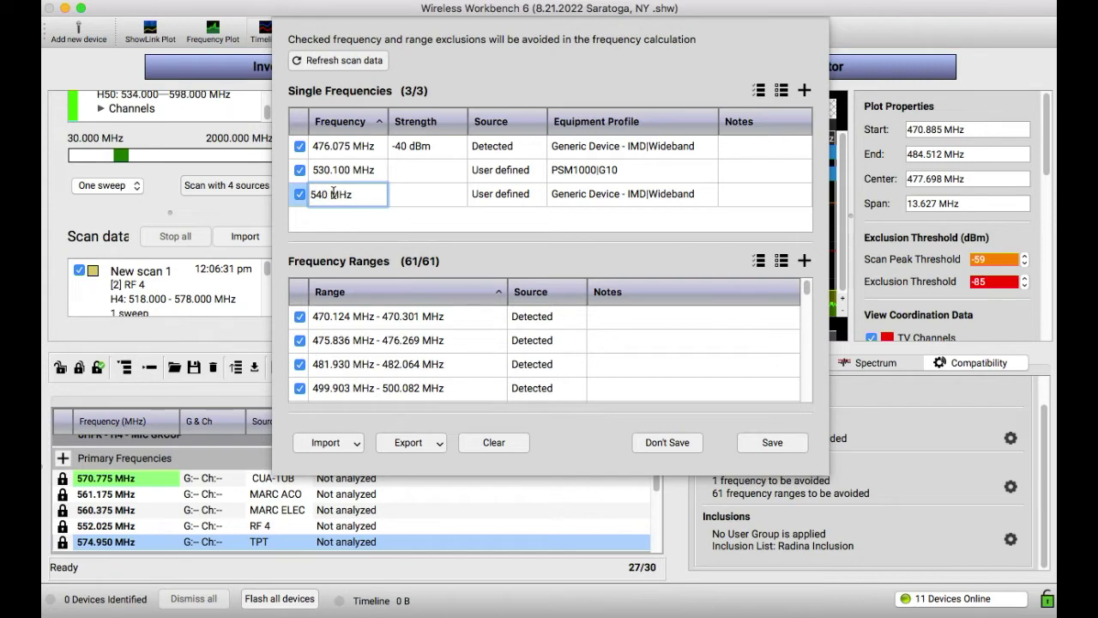
type(".225")
key("Tab")
key("Tab")
key("Tab")
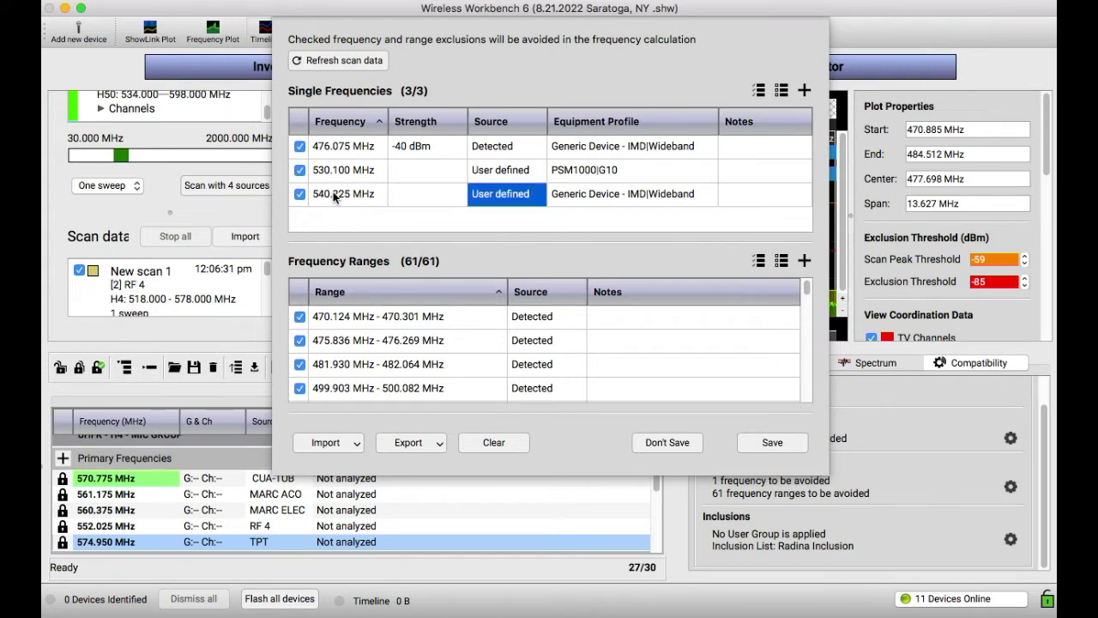
Assign 540.225 MHz the Shure PSM1000 G10 profile and save the exclusions.
left_click(695, 199)
left_click(696, 200)
left_click(651, 240)
left_click(374, 153)
left_click_drag(602, 163, 612, 239)
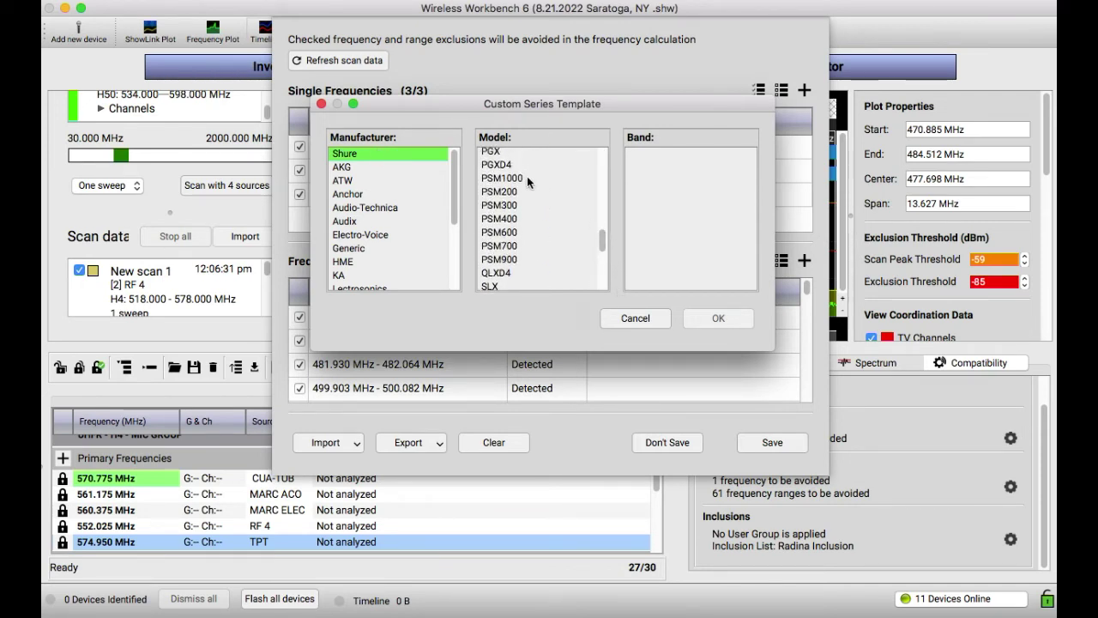
left_click(527, 177)
left_click(649, 168)
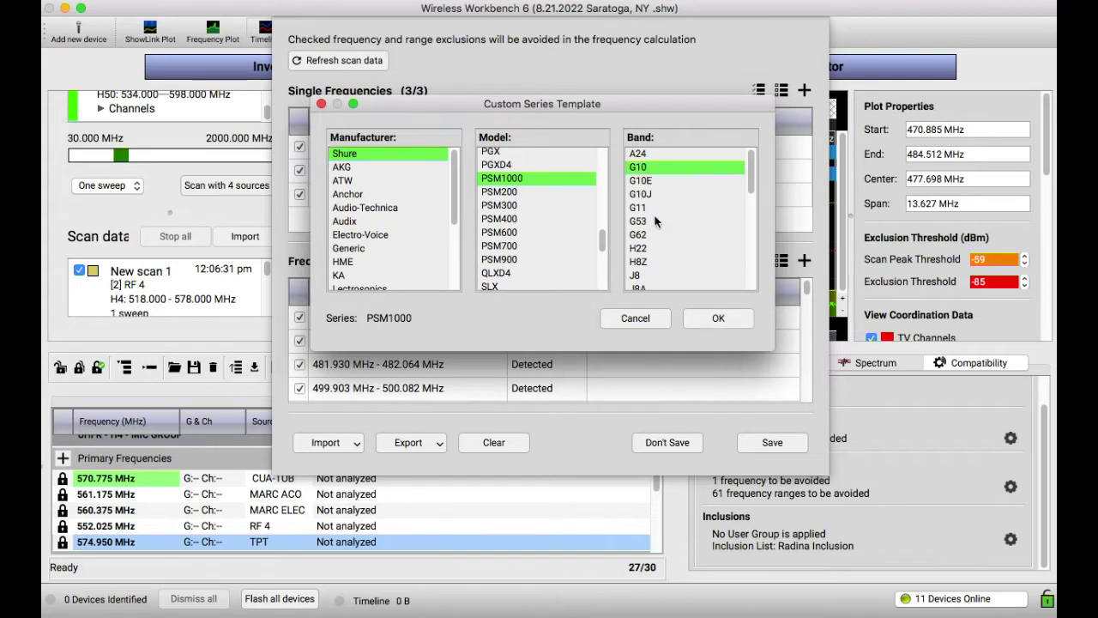
left_click(714, 315)
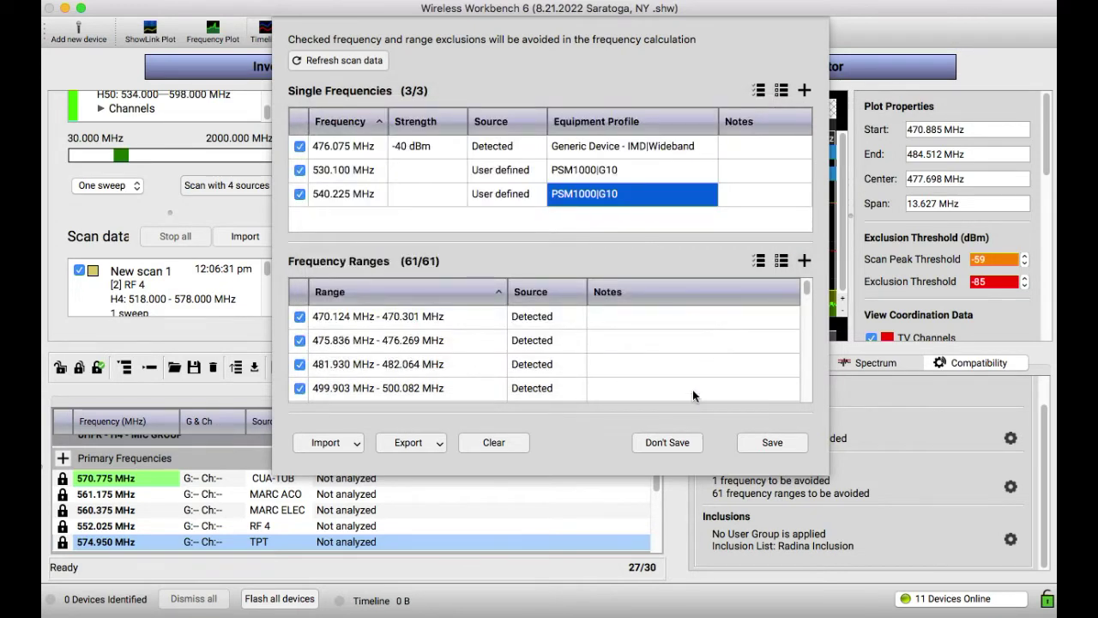
left_click(771, 443)
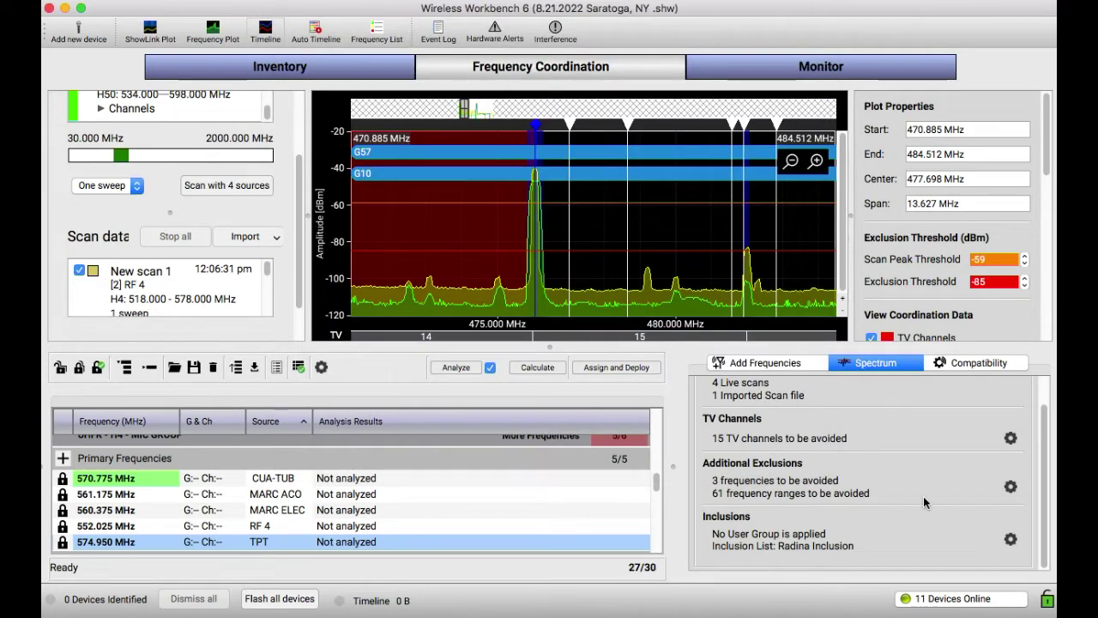
scroll(681, 260, "up", 2)
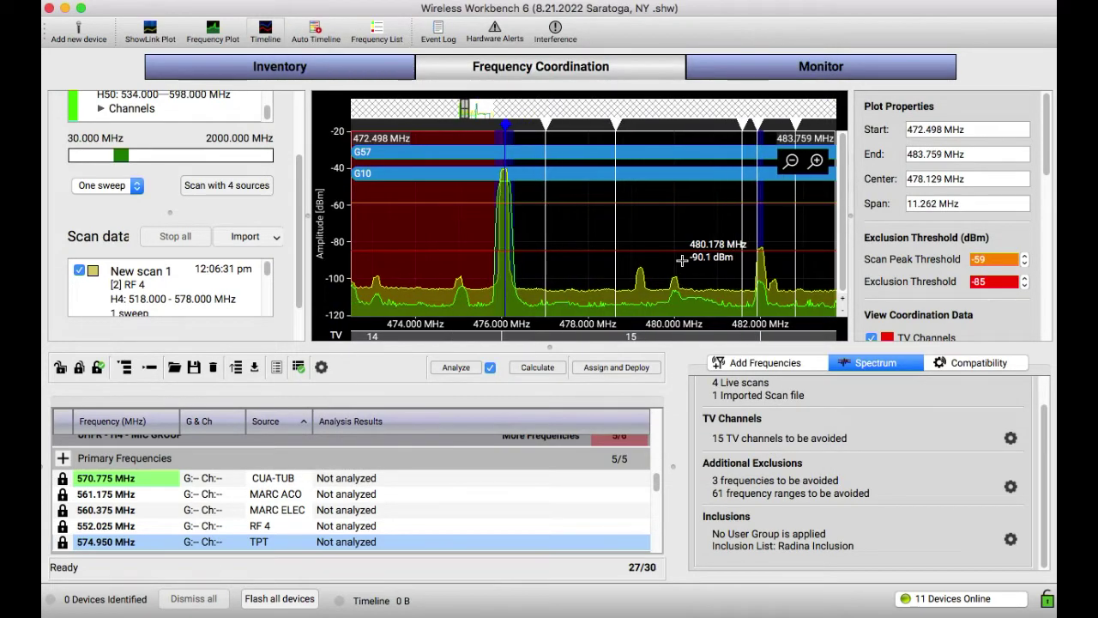
scroll(681, 260, "right", 10)
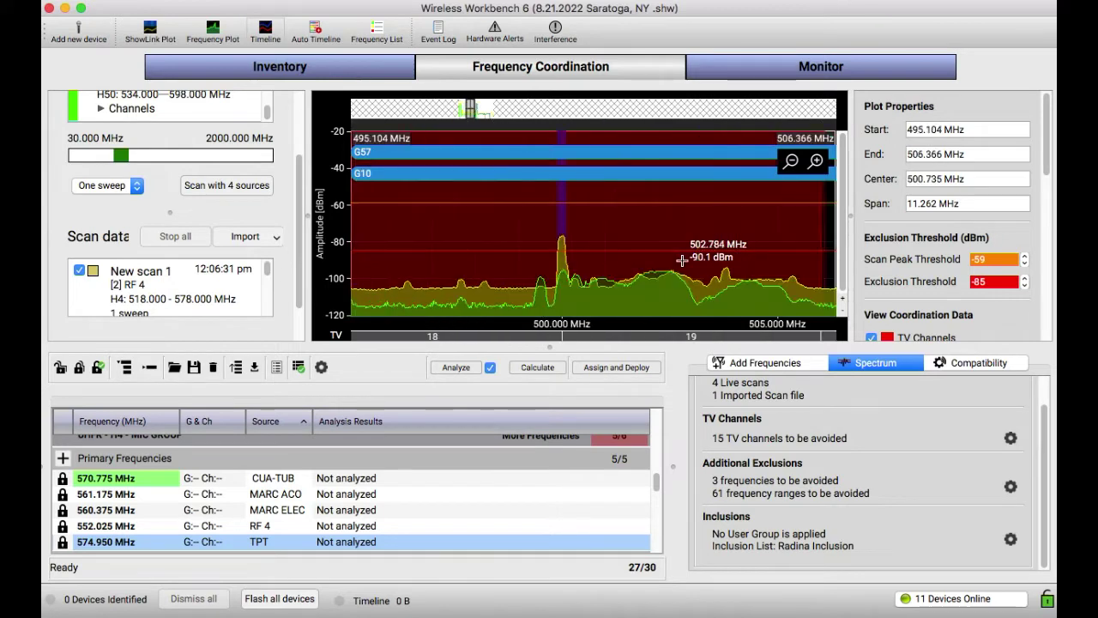
scroll(681, 260, "left", 3)
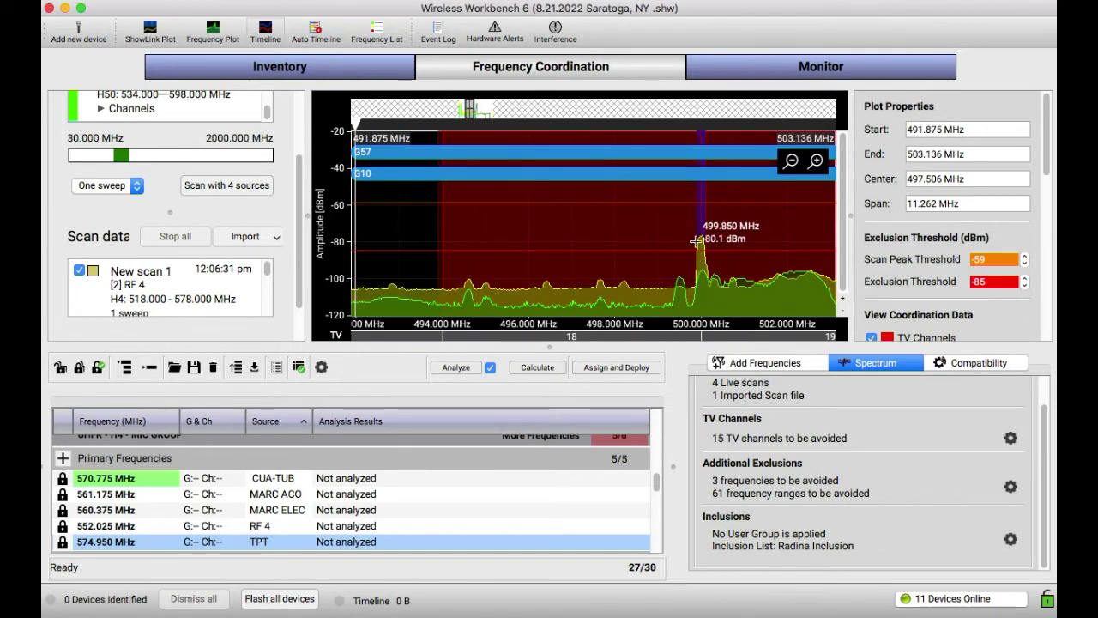
scroll(702, 233, "right", 14)
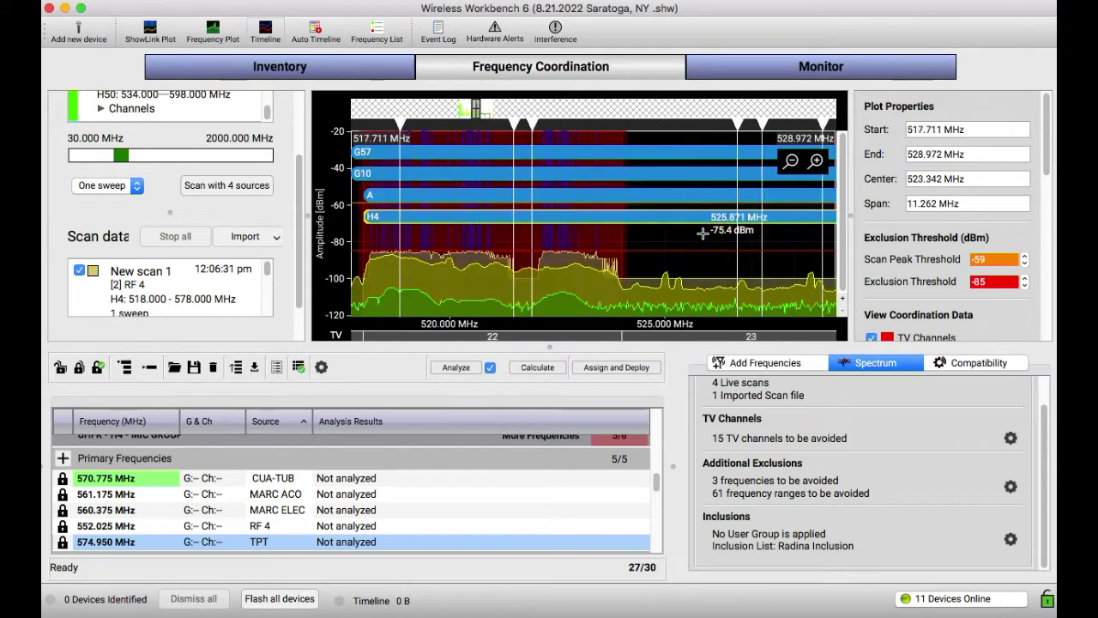
scroll(701, 233, "right", 4)
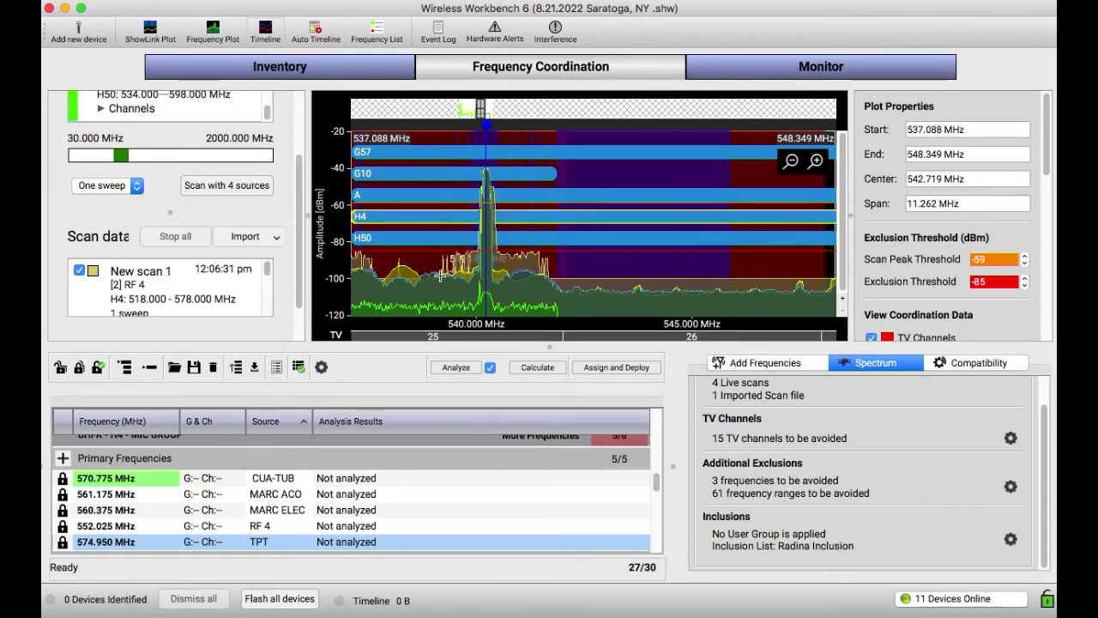
scroll(485, 272, "left", 10)
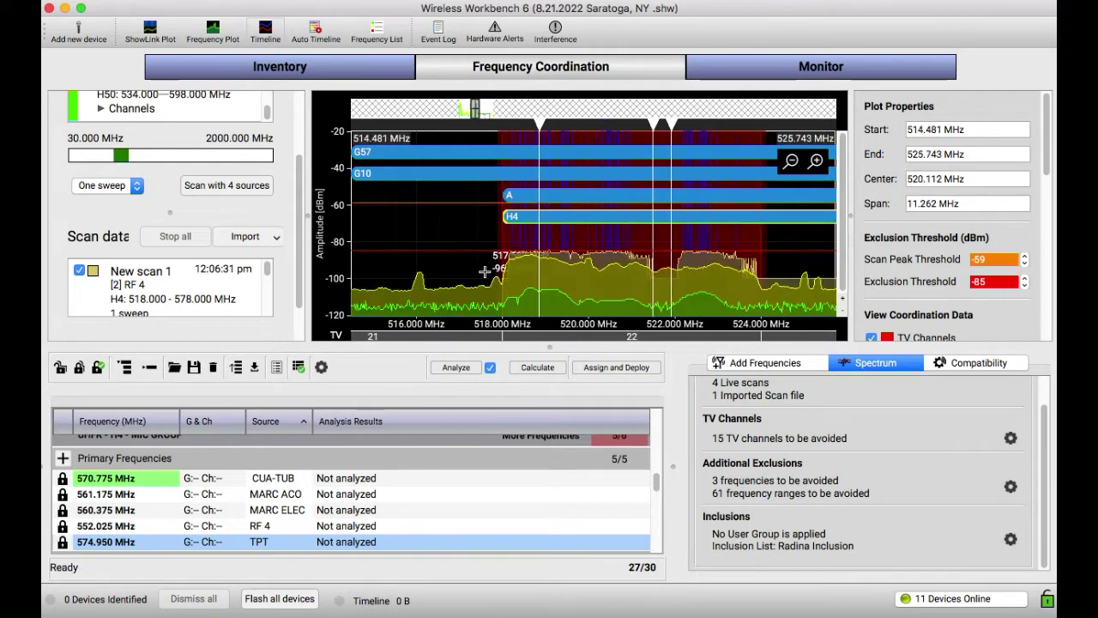
scroll(485, 272, "left", 10)
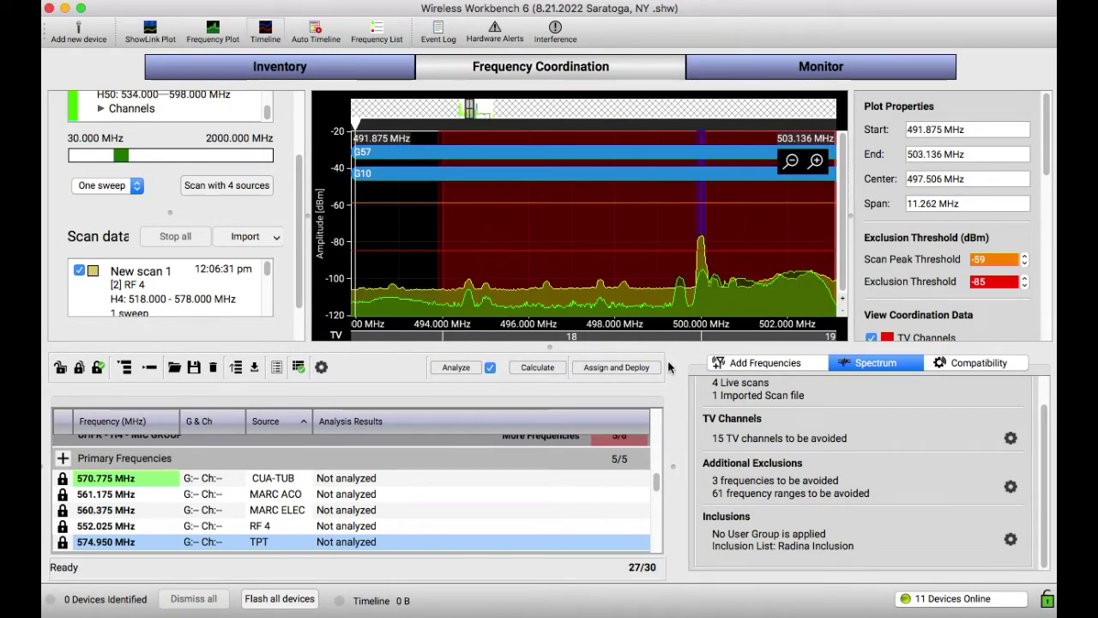
scroll(594, 257, "down", 6)
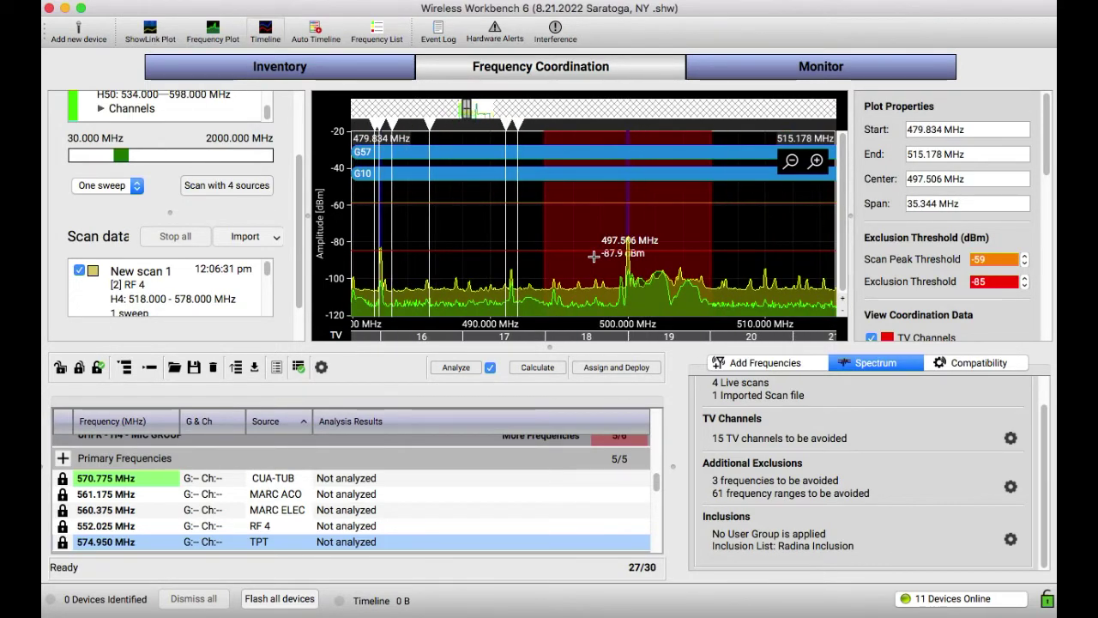
scroll(594, 256, "right", 15)
scroll(594, 257, "right", 13)
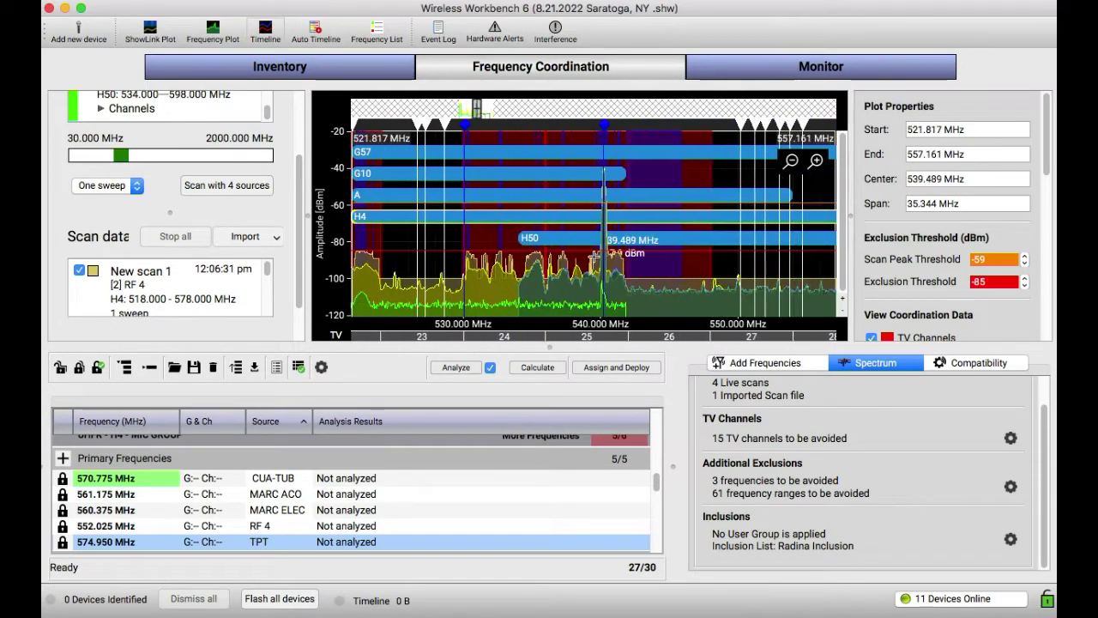
scroll(594, 256, "right", 15)
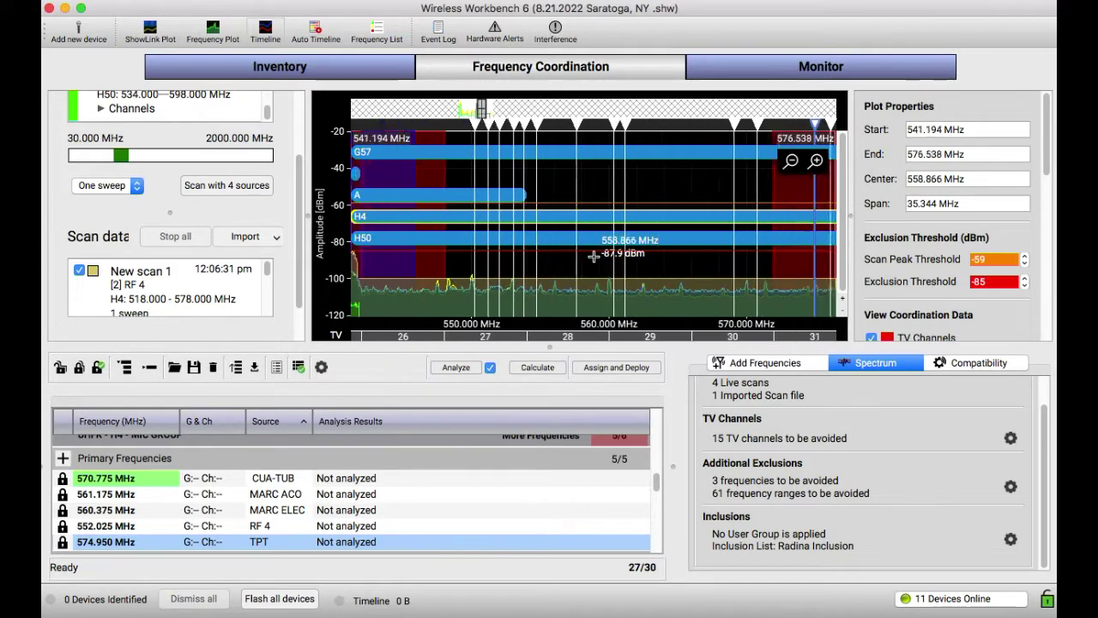
scroll(594, 257, "right", 10)
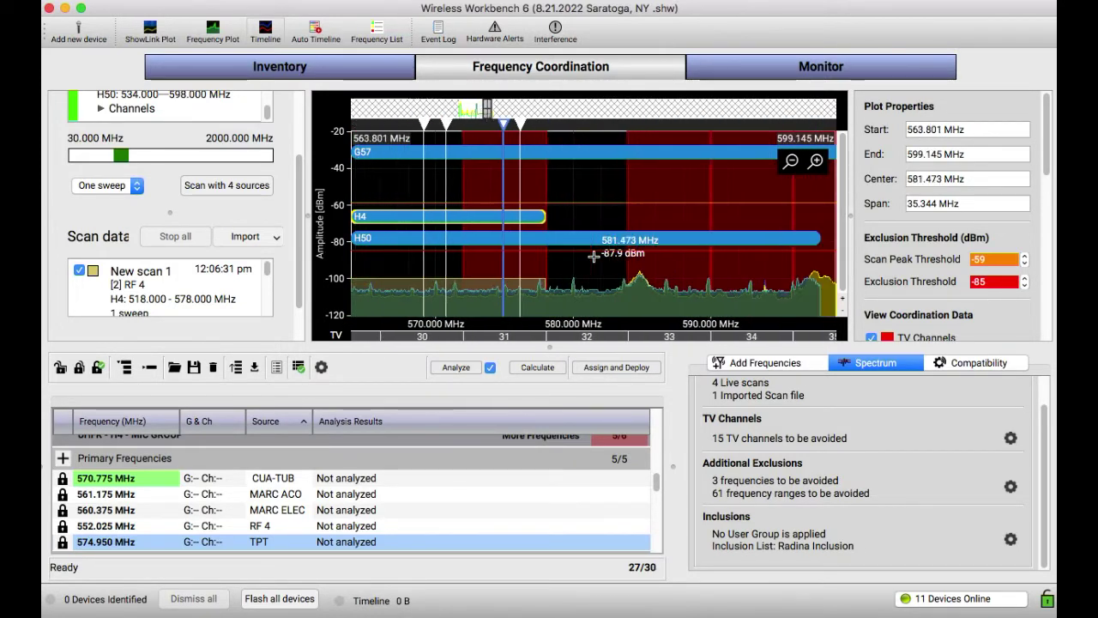
scroll(594, 257, "right", 4)
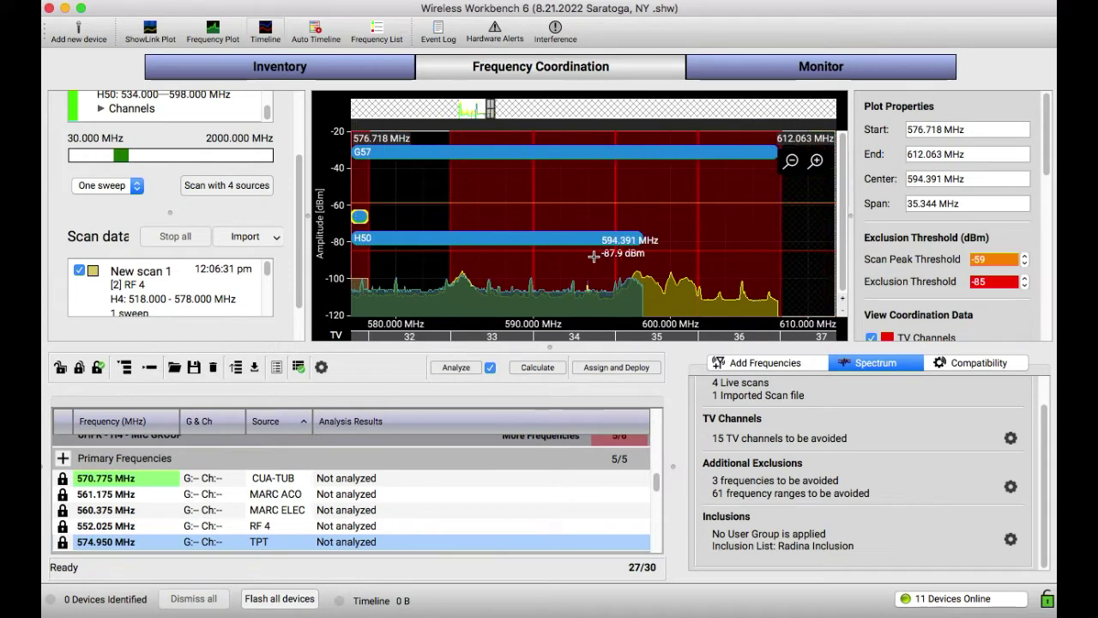
scroll(594, 257, "left", 8)
scroll(594, 257, "left", 4)
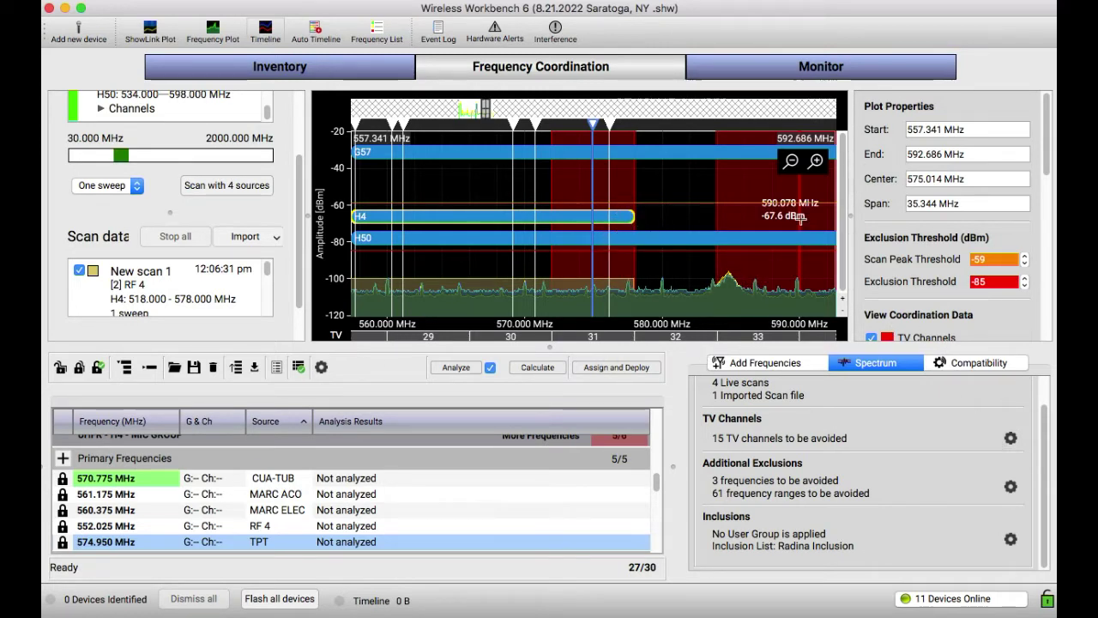
scroll(721, 253, "right", 6)
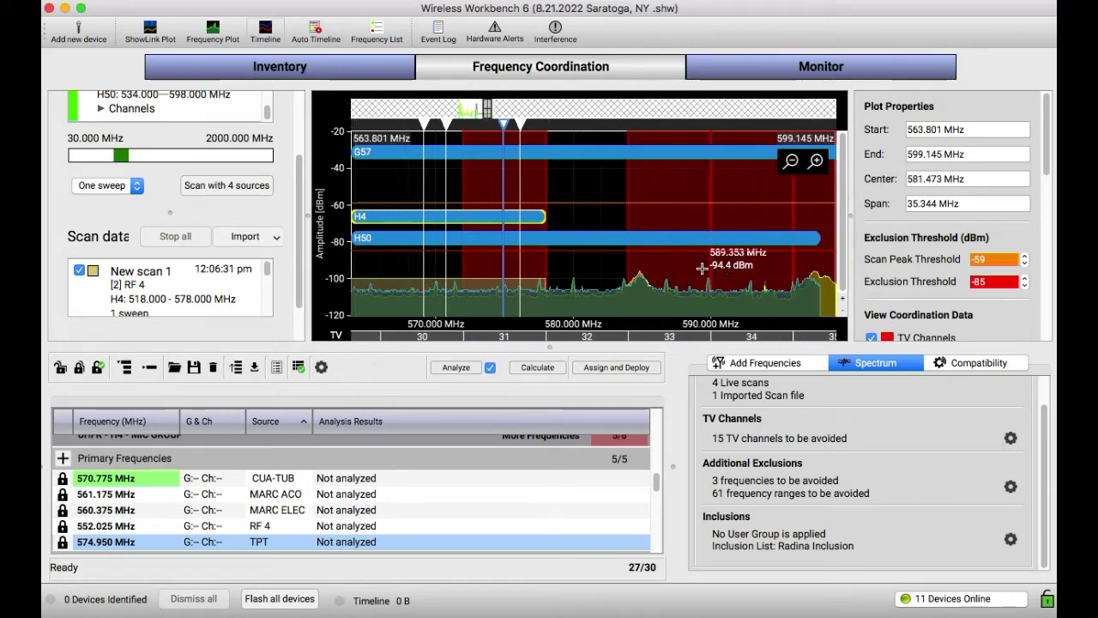
scroll(702, 268, "right", 6)
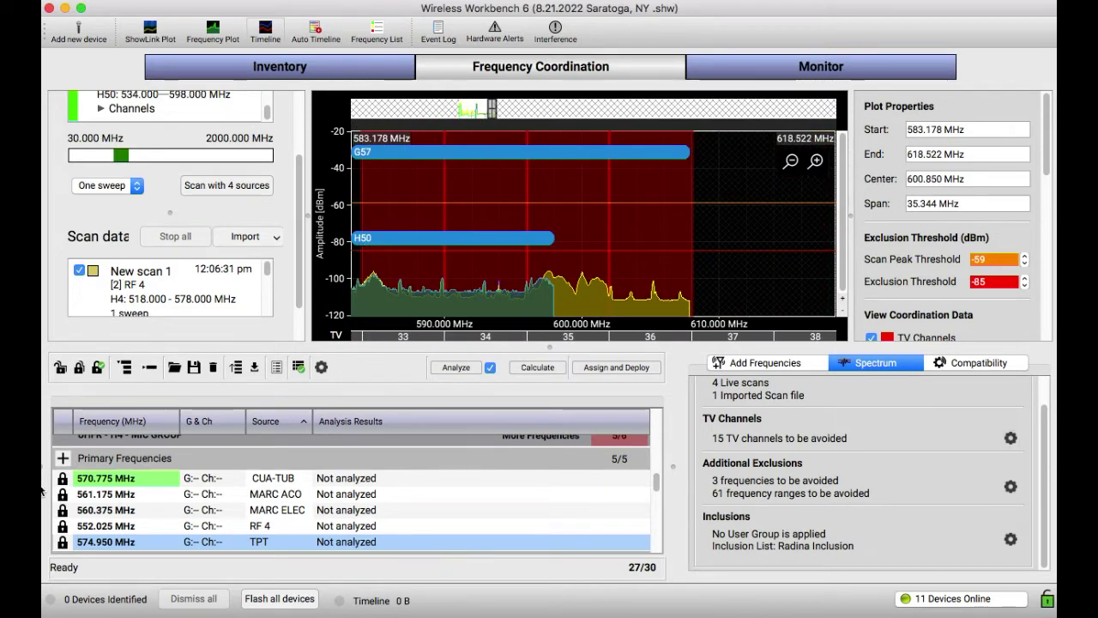
Stop avoiding TV channels 31, 33, 34 and 36, keep 35 avoided, and save the selection.
left_click(1010, 438)
scroll(459, 289, "down", 10)
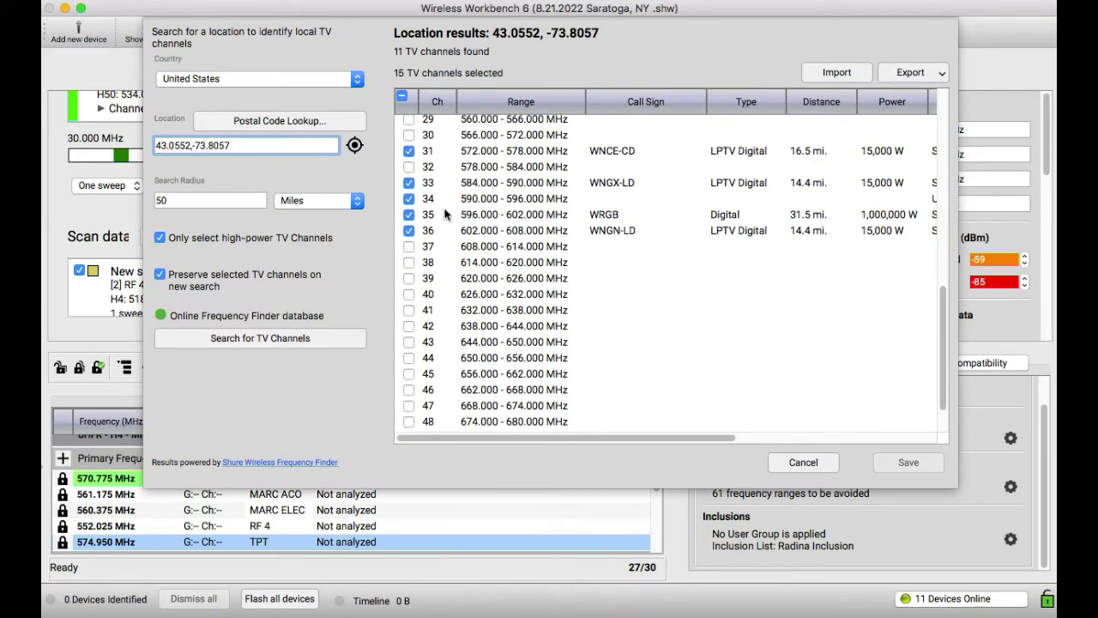
left_click(408, 151)
scroll(409, 171, "up", 1)
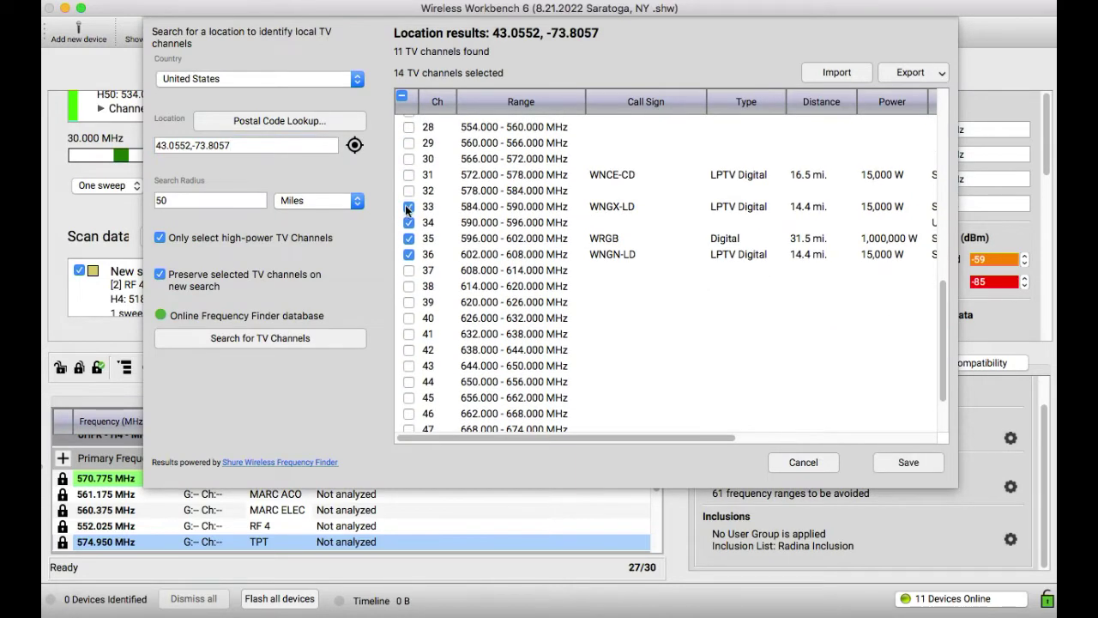
left_click(409, 207)
left_click(408, 223)
left_click(409, 239)
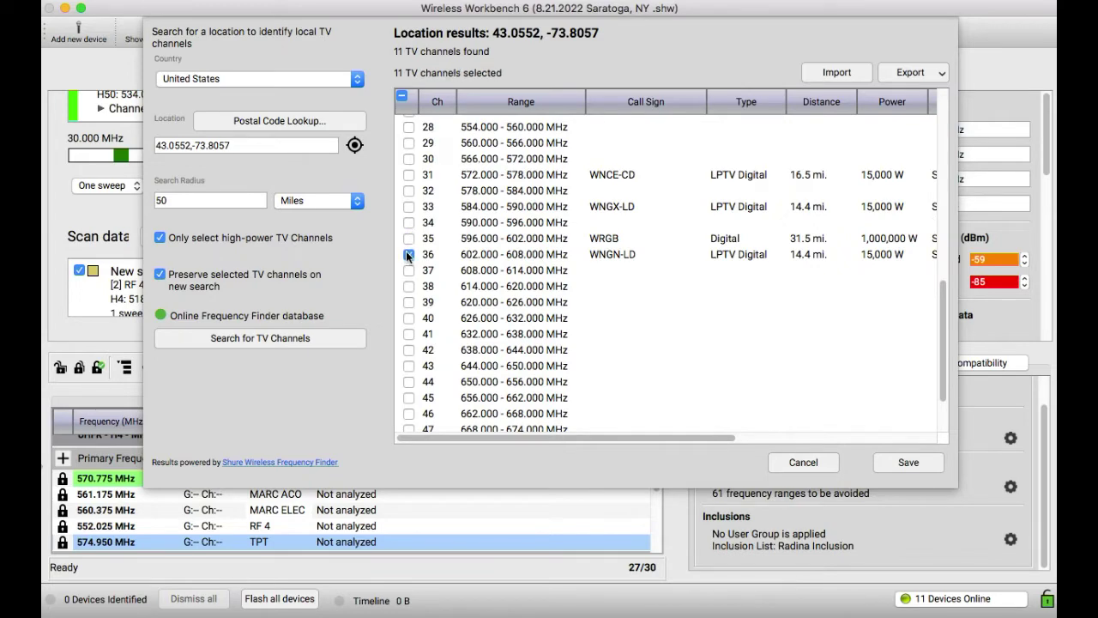
left_click(409, 254)
left_click(408, 239)
left_click(887, 462)
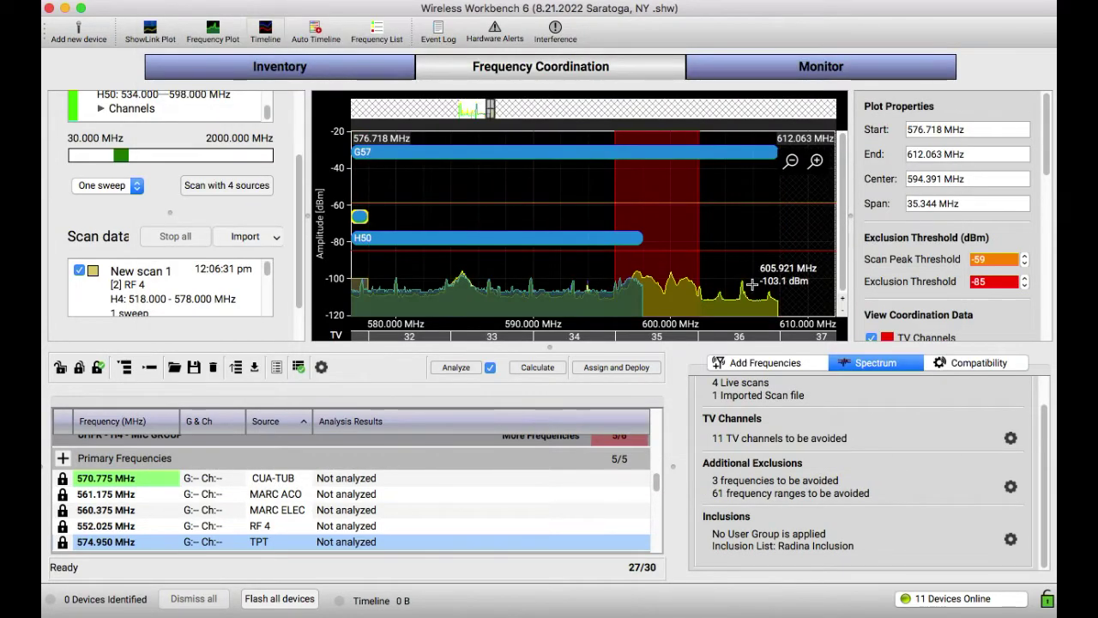
Also free TV channel 18 and save, leaving 10 channels avoided.
scroll(471, 218, "left", 5)
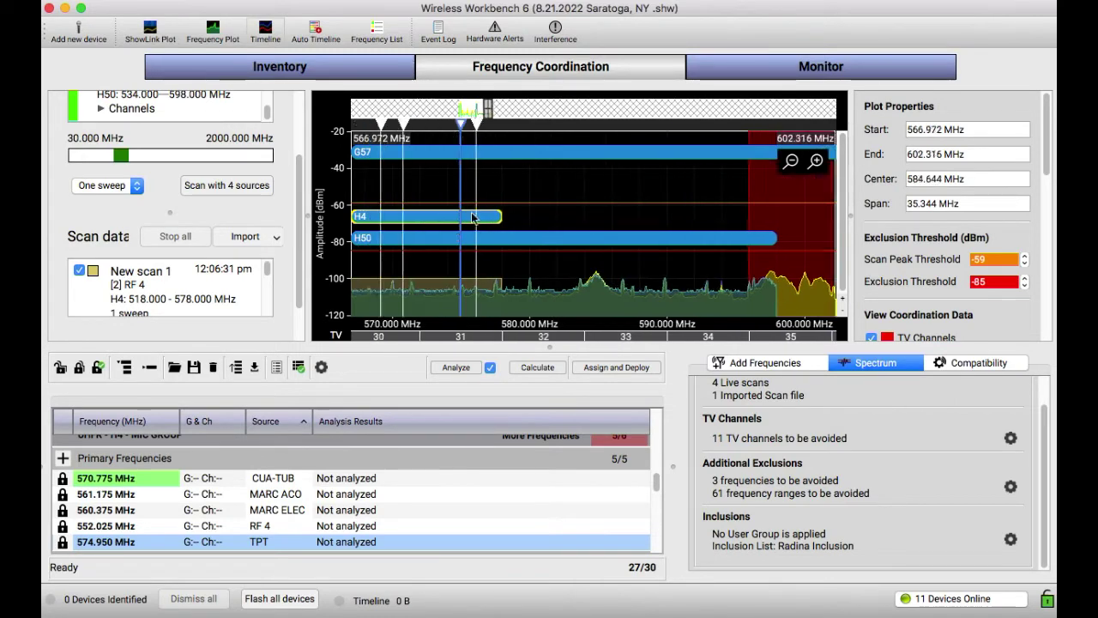
scroll(470, 217, "left", 15)
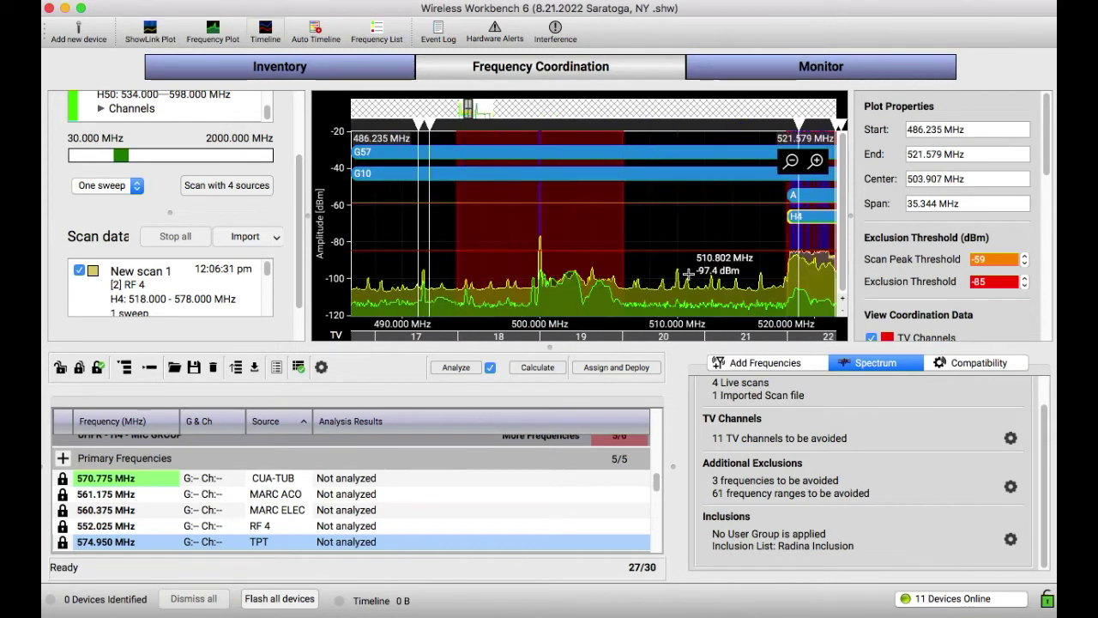
scroll(386, 249, "up", 3)
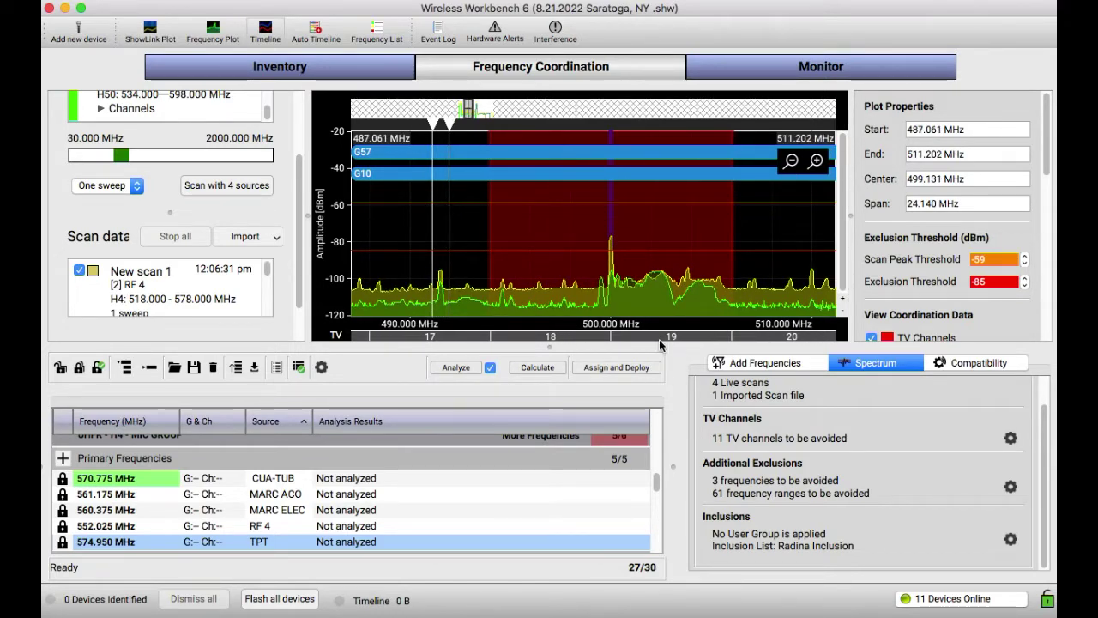
left_click(1011, 438)
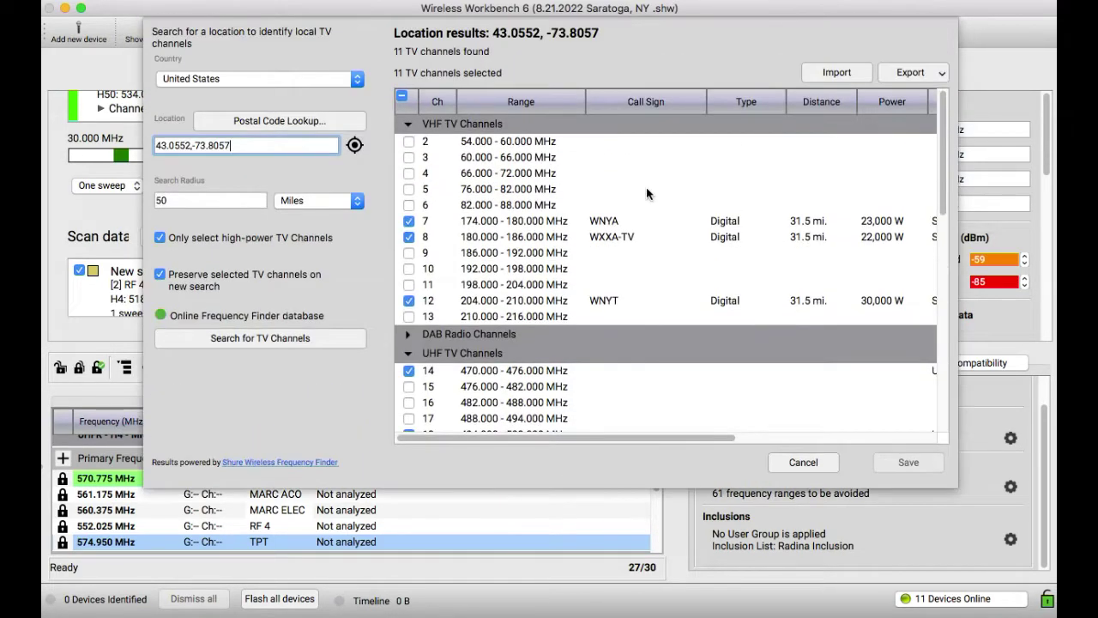
scroll(647, 192, "down", 3)
left_click(409, 326)
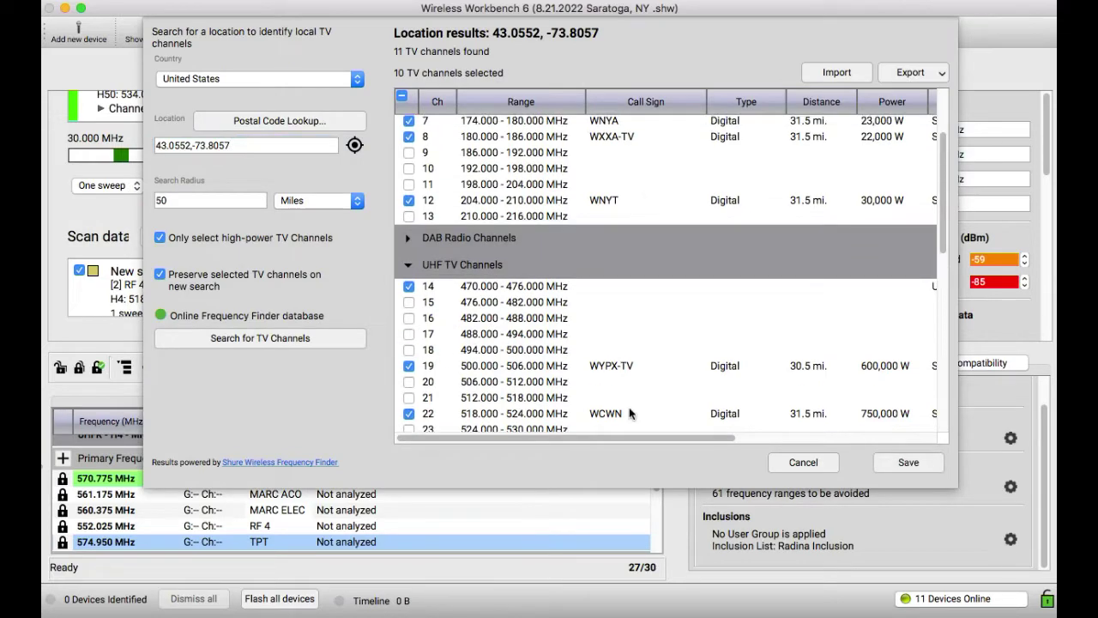
left_click(910, 466)
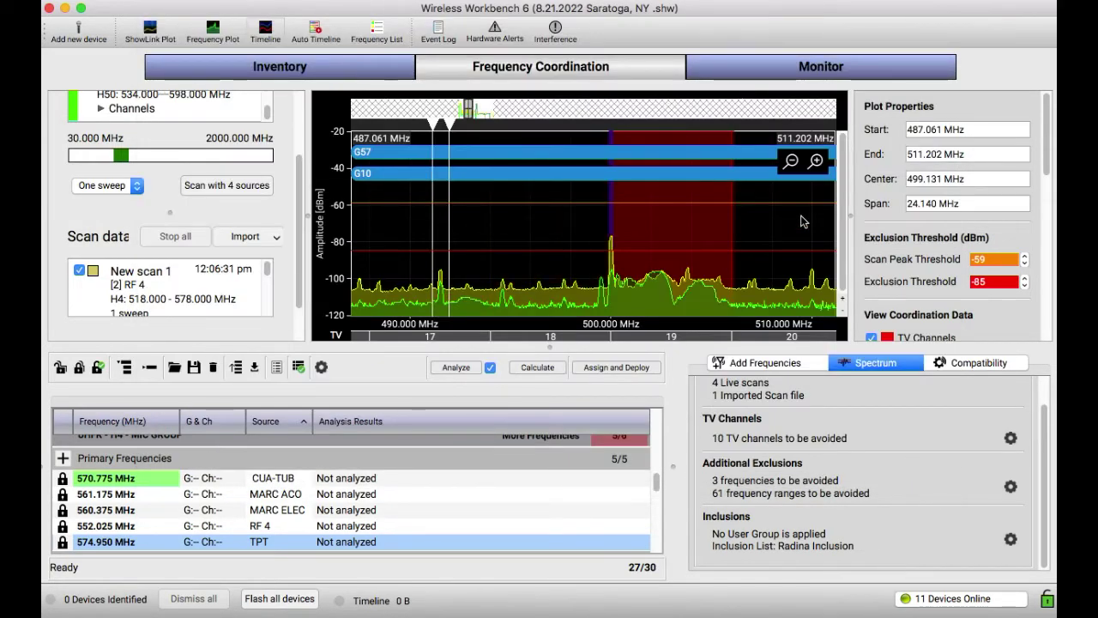
left_click_drag(491, 242, 490, 243)
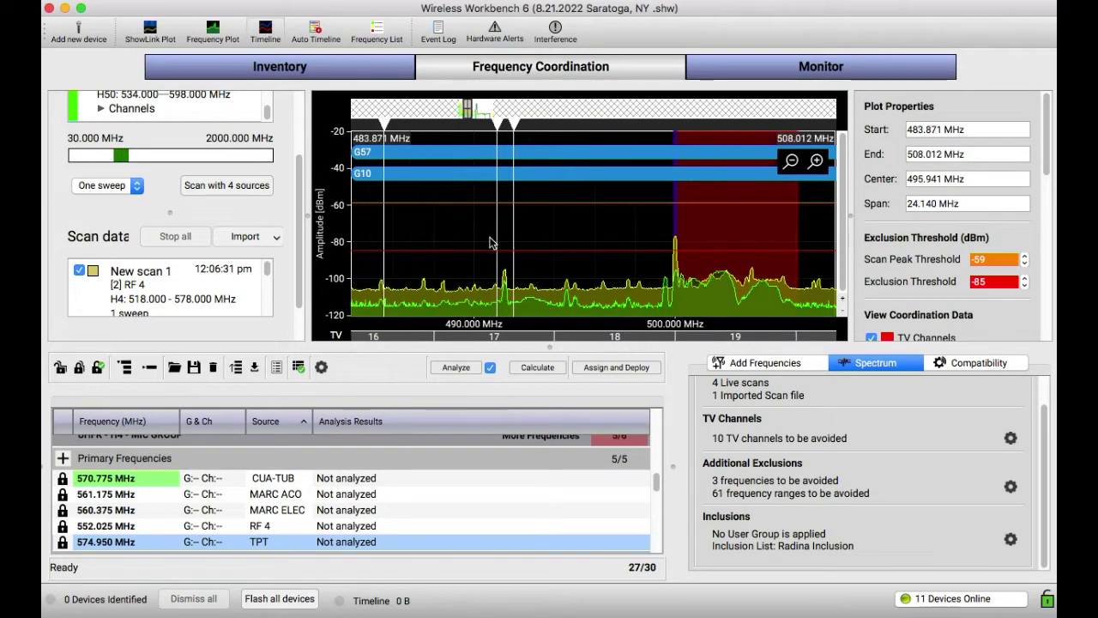
scroll(489, 243, "left", 10)
scroll(489, 243, "right", 4)
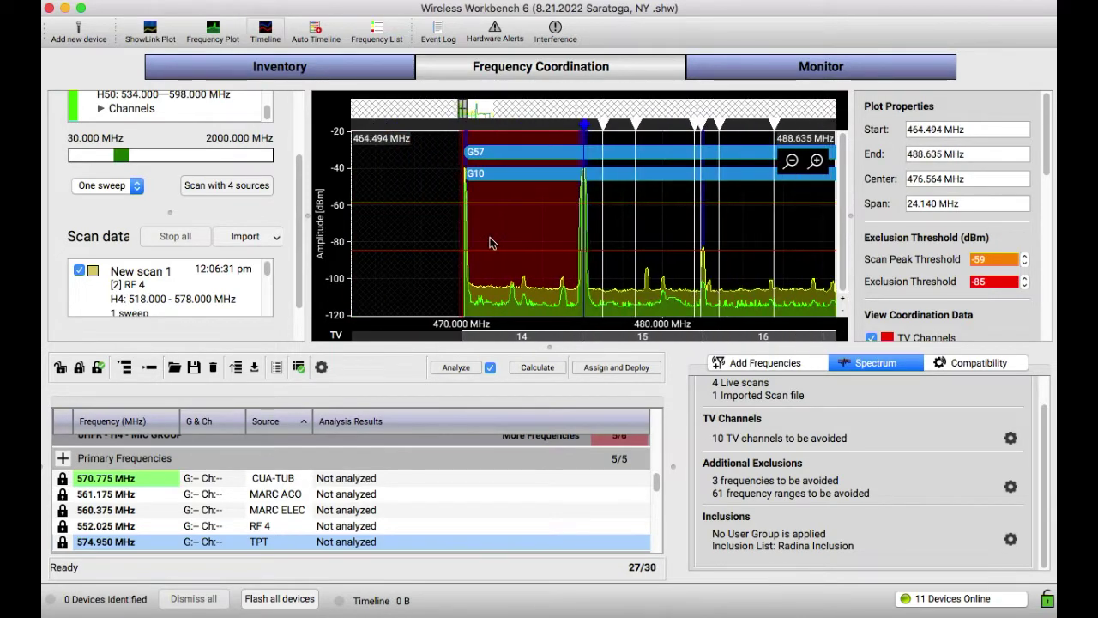
scroll(490, 243, "right", 1)
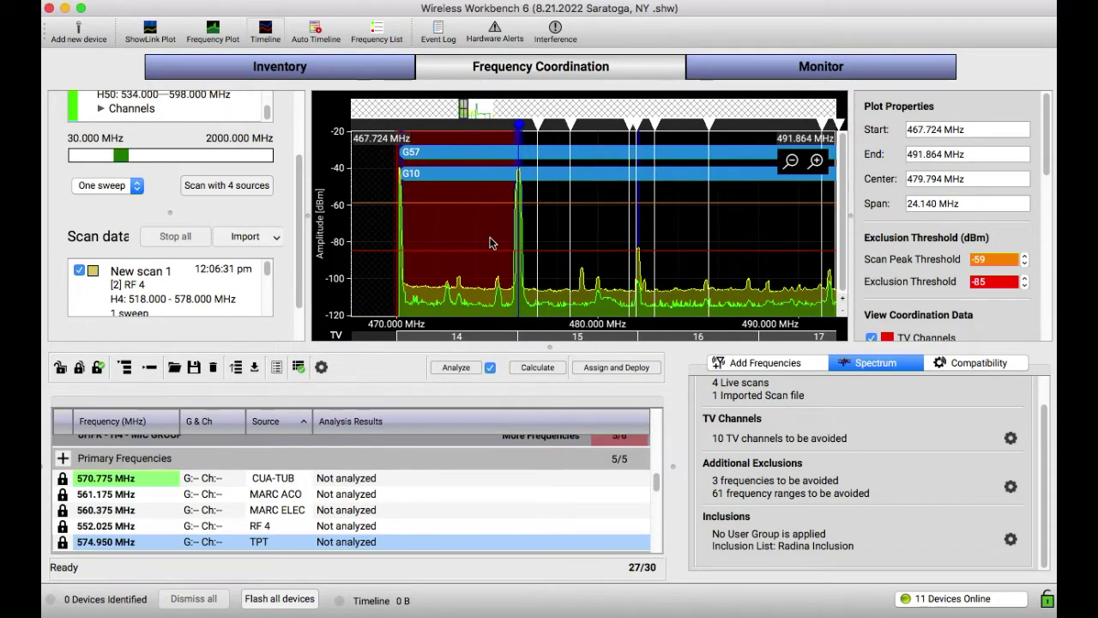
scroll(490, 243, "right", 2)
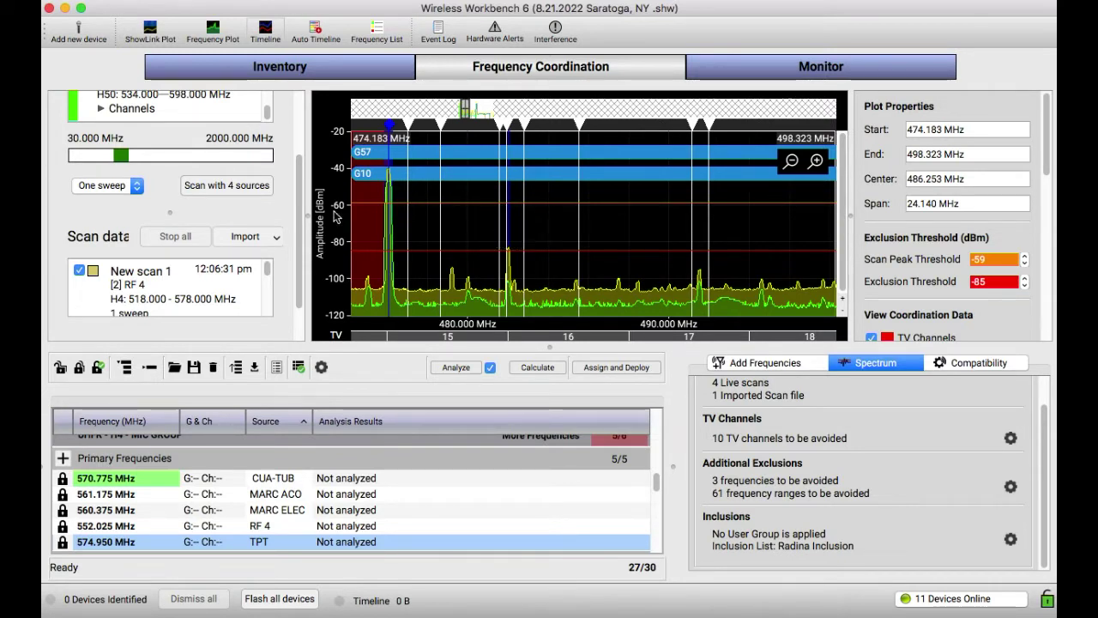
Delete every frequency from the coordination list.
left_click(395, 493)
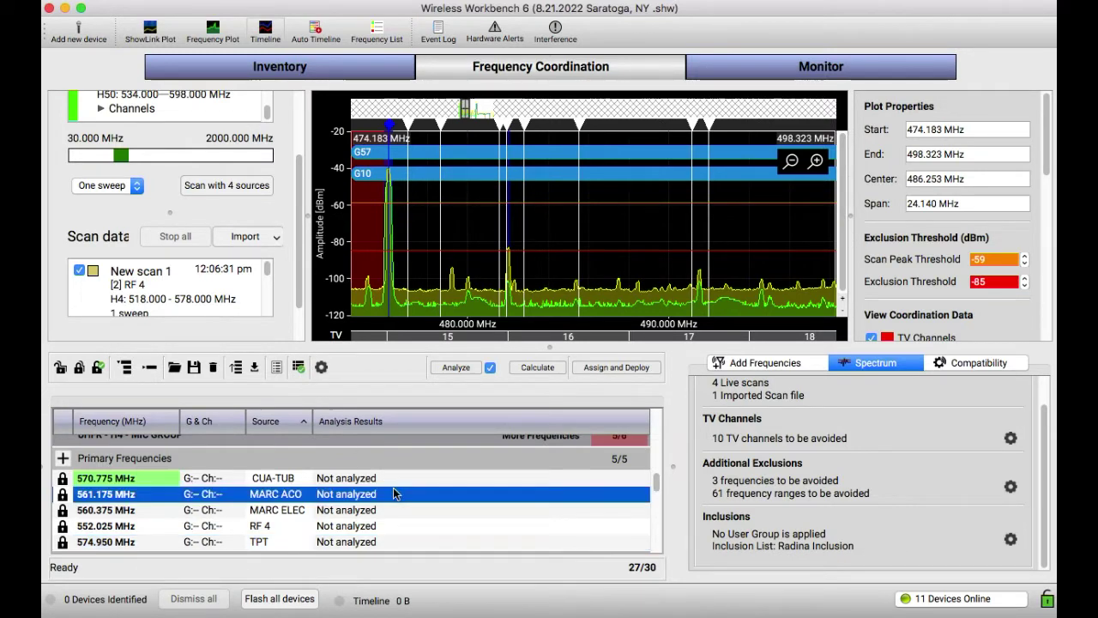
key("super+a")
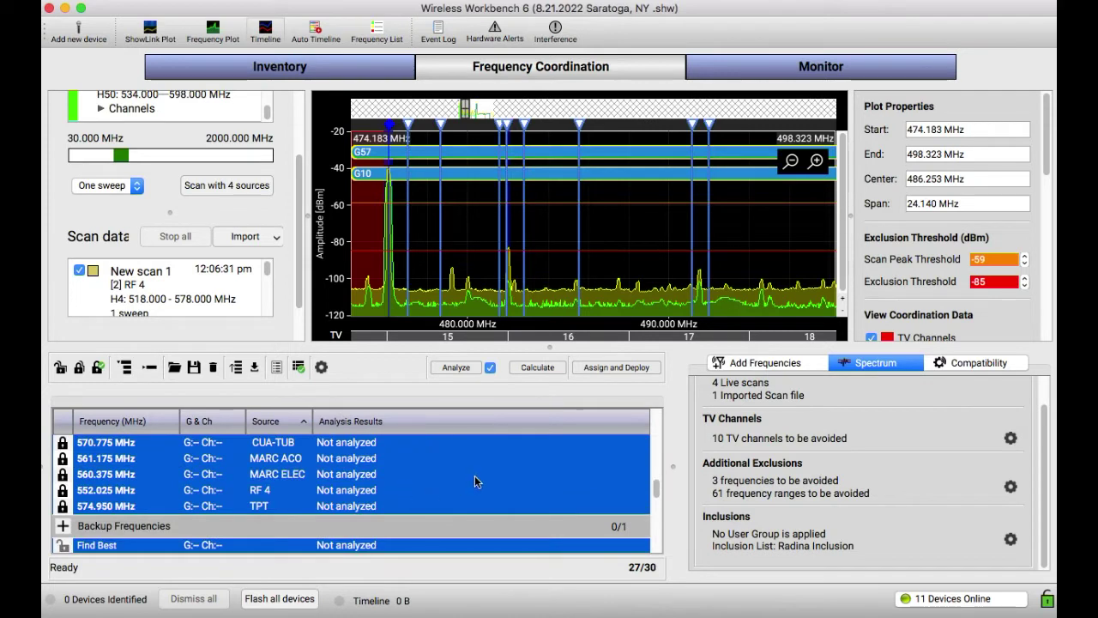
key("Delete")
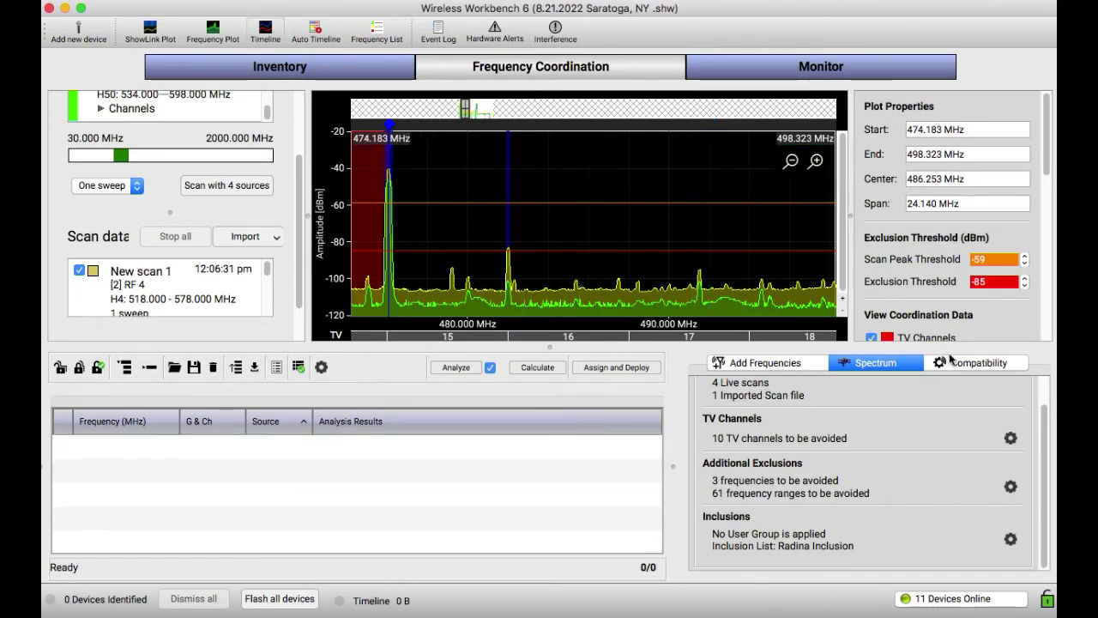
Manually select inventory channels: both EW 300 IEM channels plus the SPARE and CUE in-ears.
left_click(773, 365)
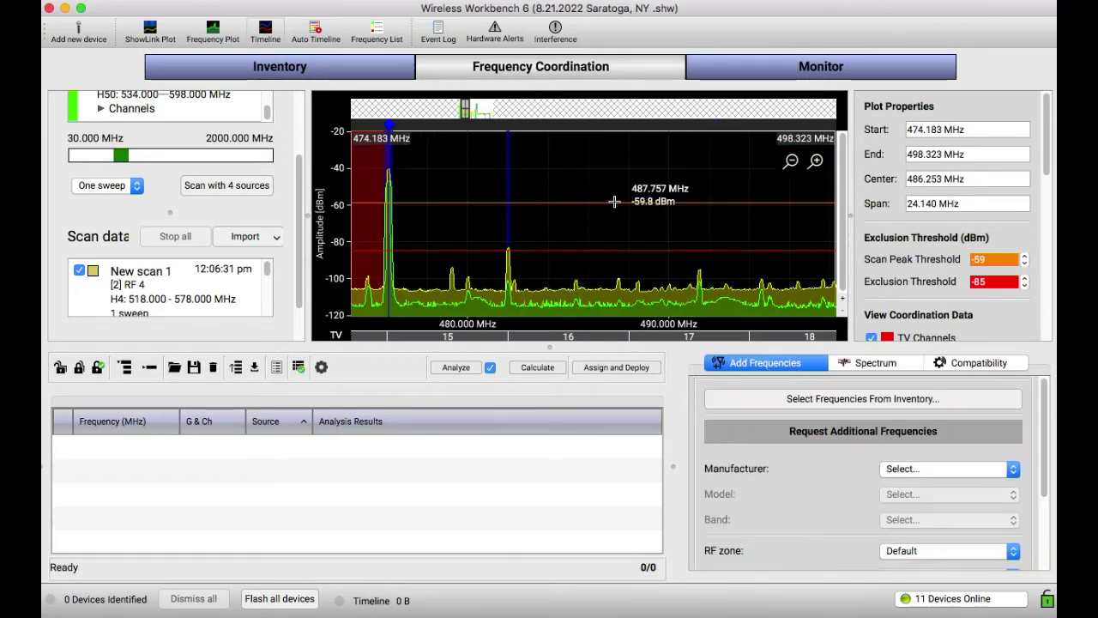
left_click(841, 398)
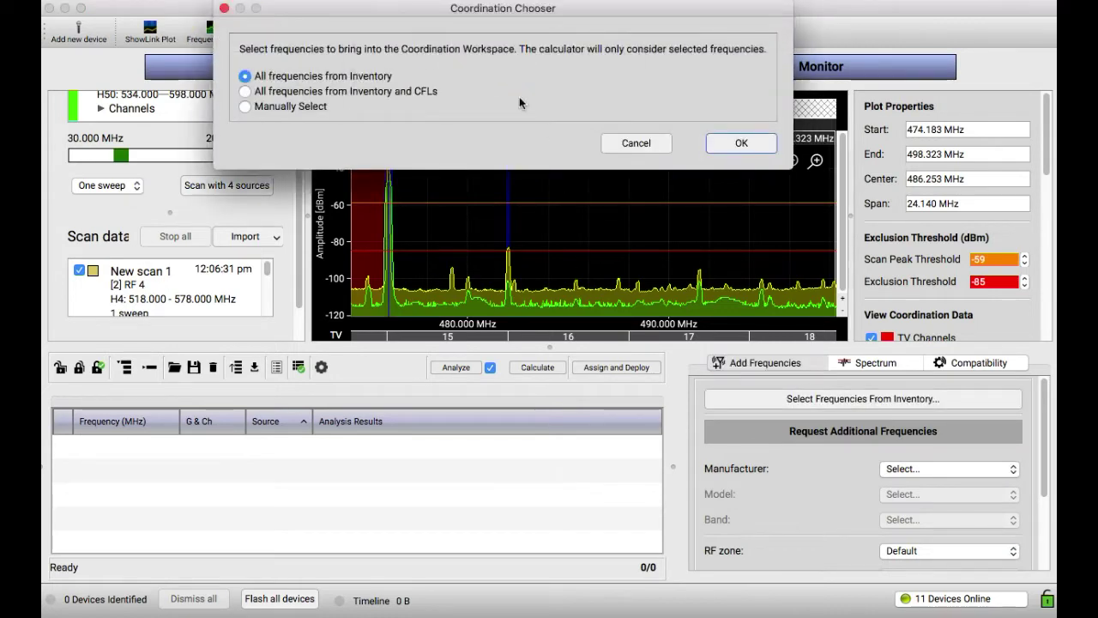
left_click(244, 105)
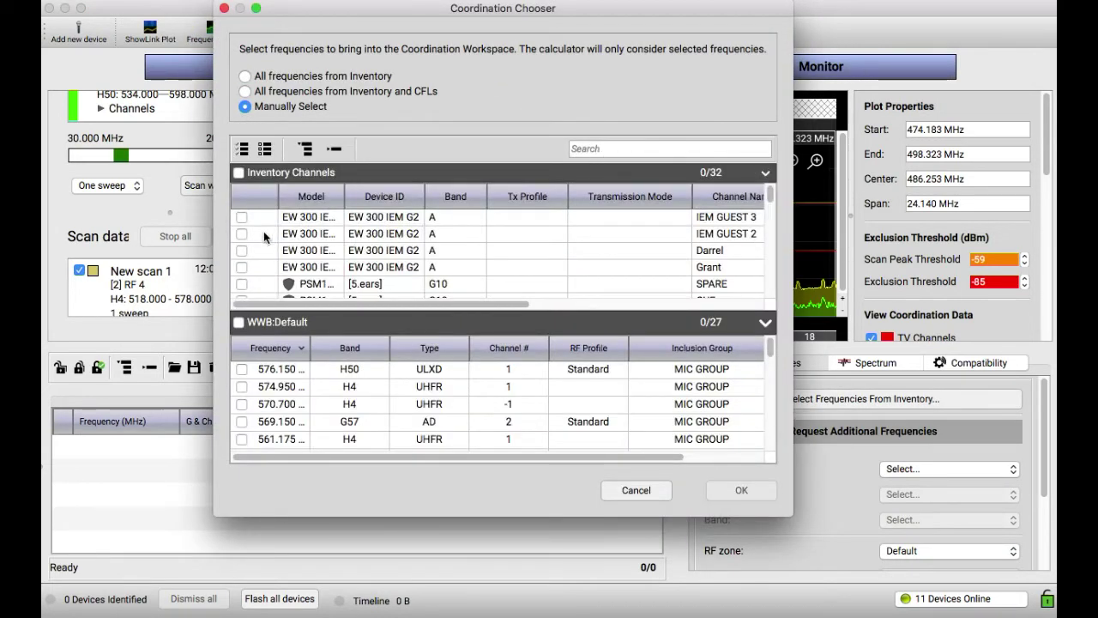
left_click(242, 251)
left_click(241, 267)
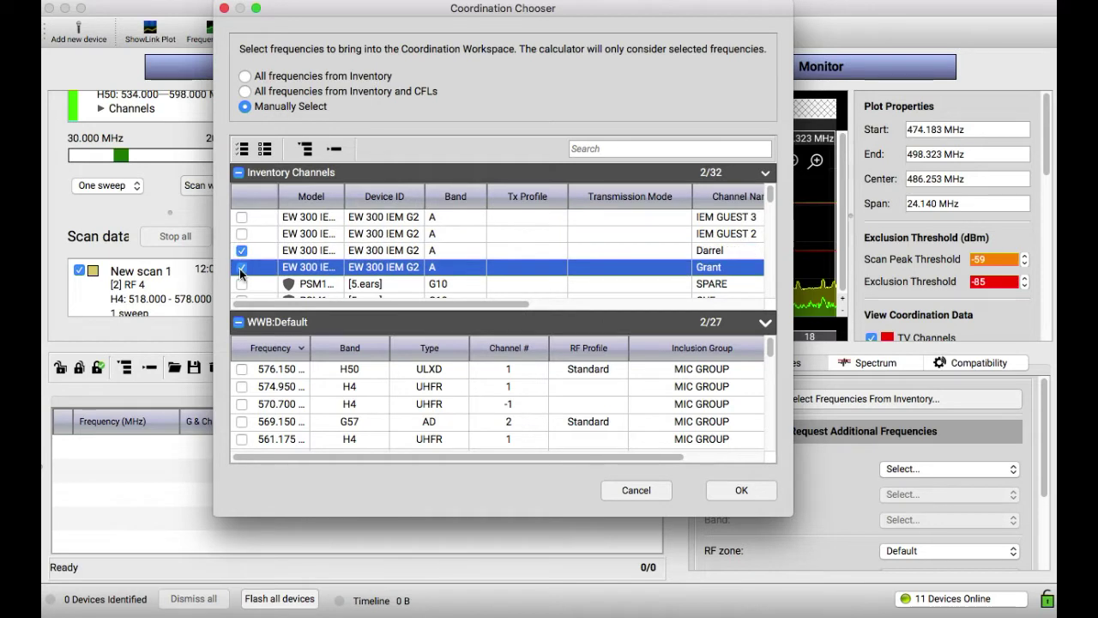
scroll(241, 273, "down", 1)
left_click(242, 267)
left_click(242, 278)
Tick the remaining PSM1000 in-ear channels, including GUEST, to reach 12 IEM channels.
scroll(242, 280, "down", 1)
left_click(242, 274)
scroll(242, 276, "down", 1)
left_click(242, 276)
scroll(242, 290, "down", 1)
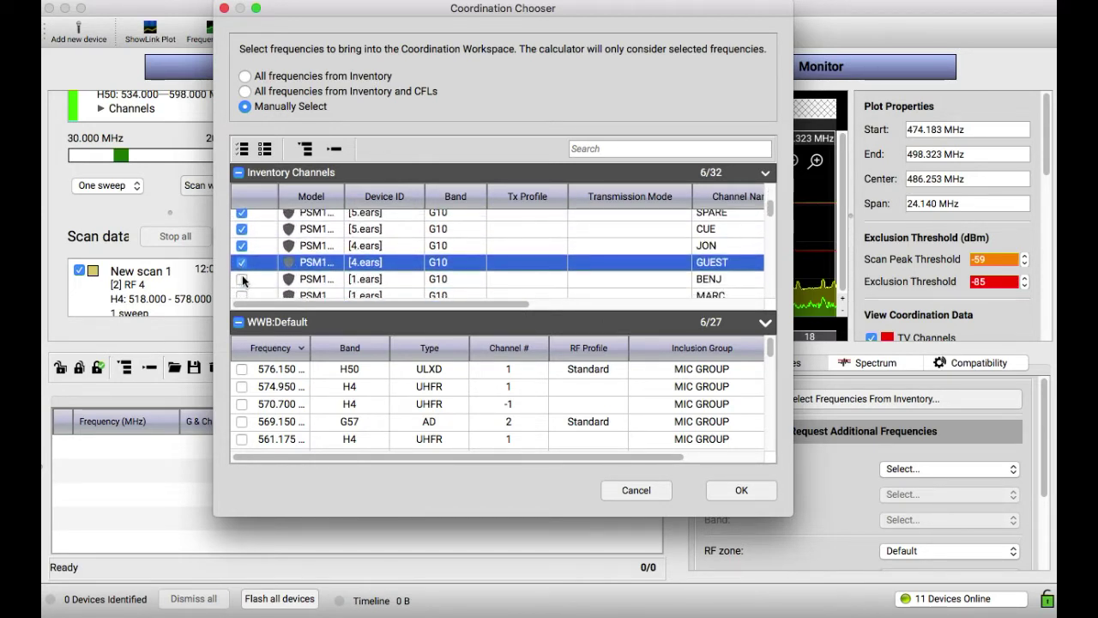
scroll(243, 281, "down", 3)
left_click(242, 246)
left_click(242, 262)
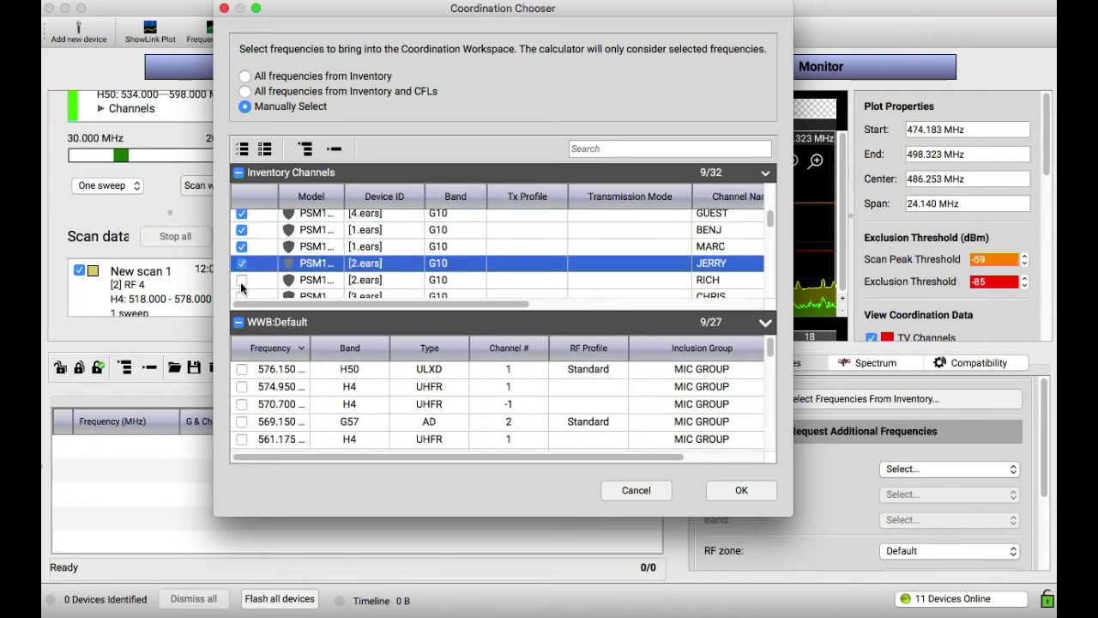
left_click(241, 283)
scroll(241, 288, "down", 1)
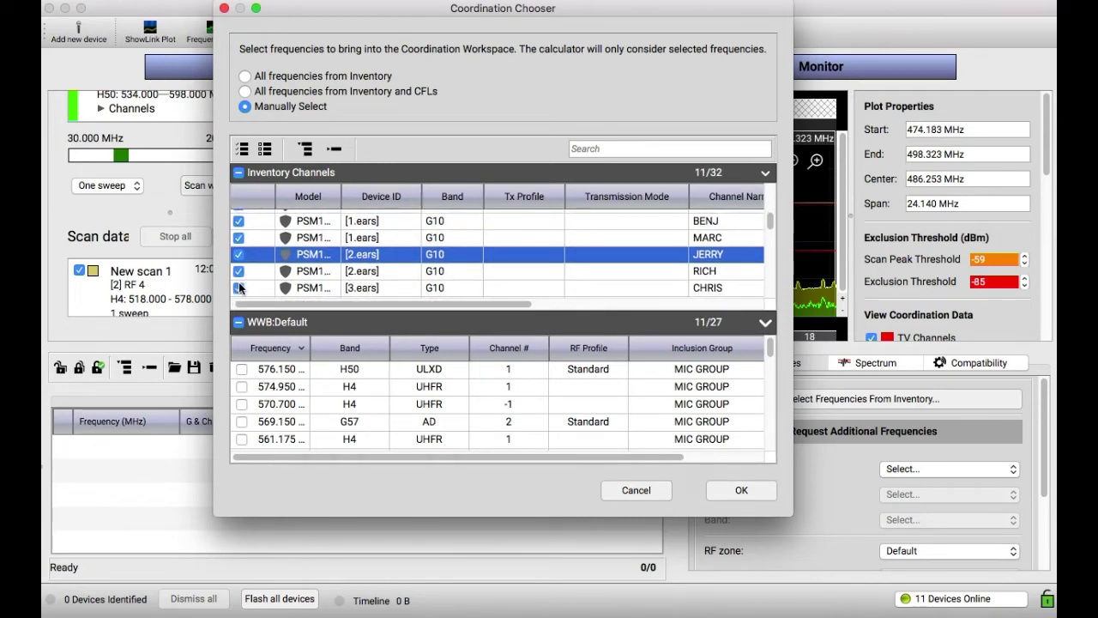
scroll(241, 288, "down", 2)
left_click(239, 266)
Confirm the 12 chosen in-ear channels into the coordination list.
left_click(725, 489)
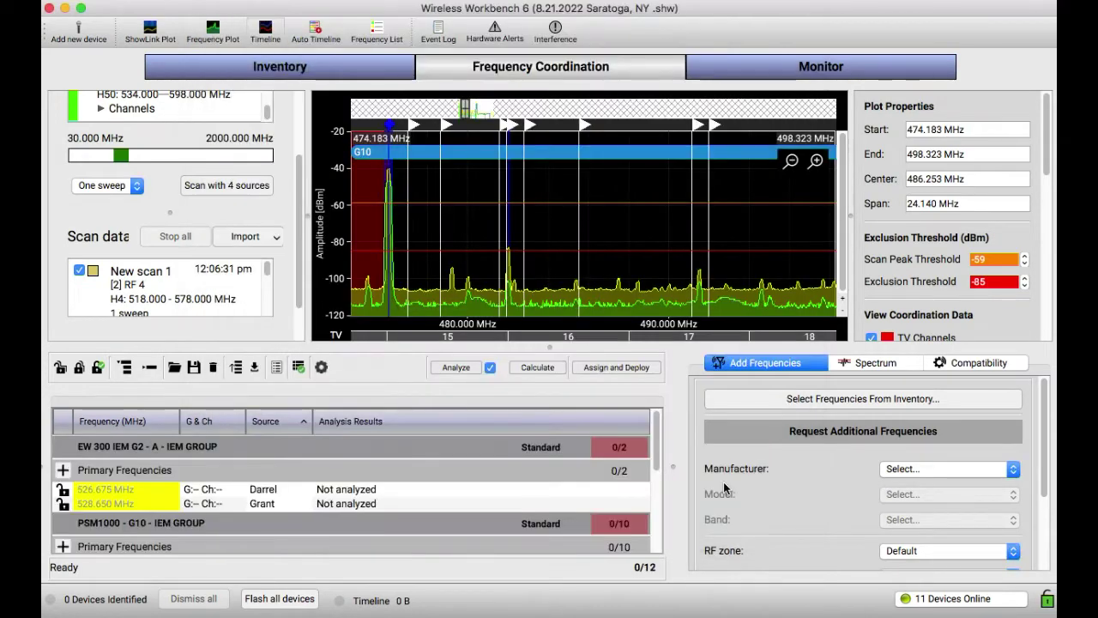
scroll(228, 491, "down", 2)
scroll(228, 491, "up", 2)
scroll(309, 535, "down", 5)
scroll(317, 483, "up", 5)
scroll(318, 483, "up", 3)
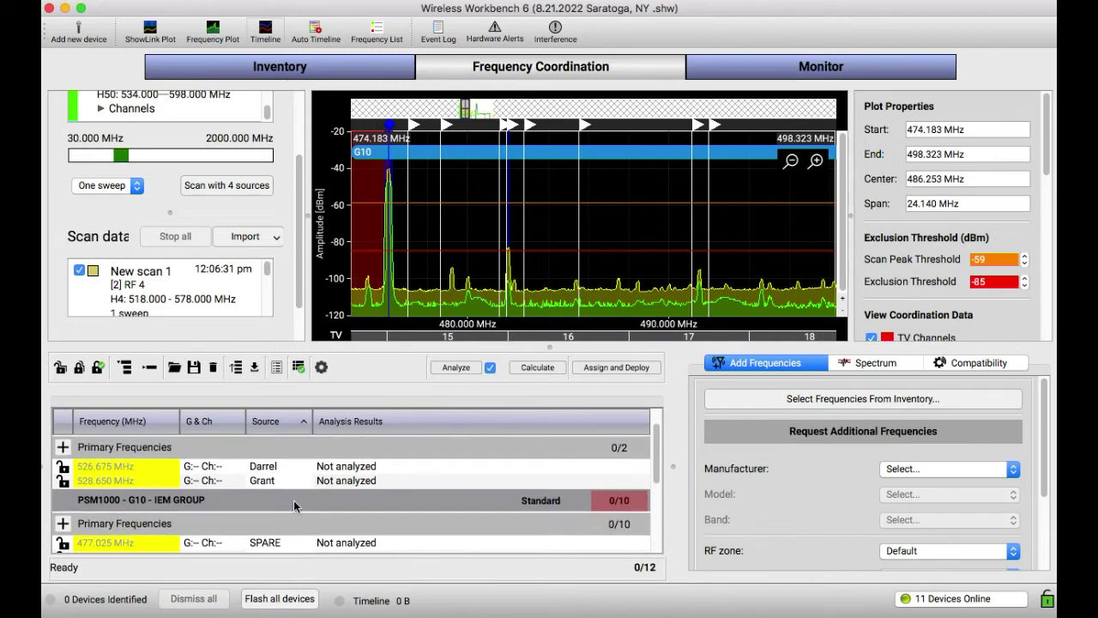
Add backup frequencies to the PSM1000 IEM group and calculate all 14 as compatible.
right_click(297, 500)
left_click(327, 487)
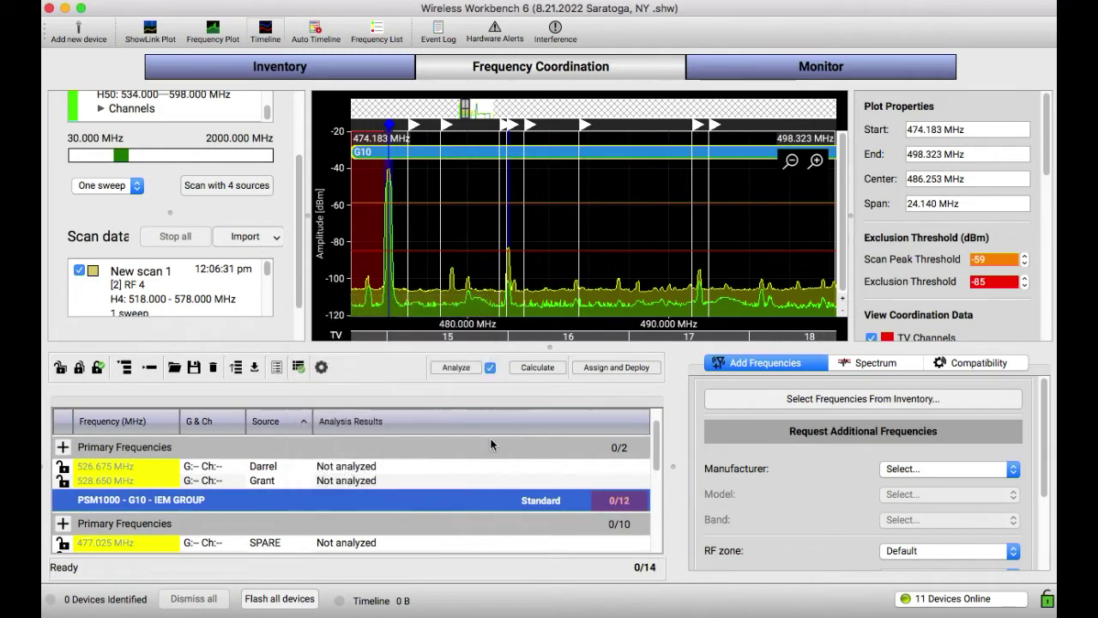
scroll(420, 478, "down", 5)
scroll(420, 478, "up", 5)
left_click(540, 367)
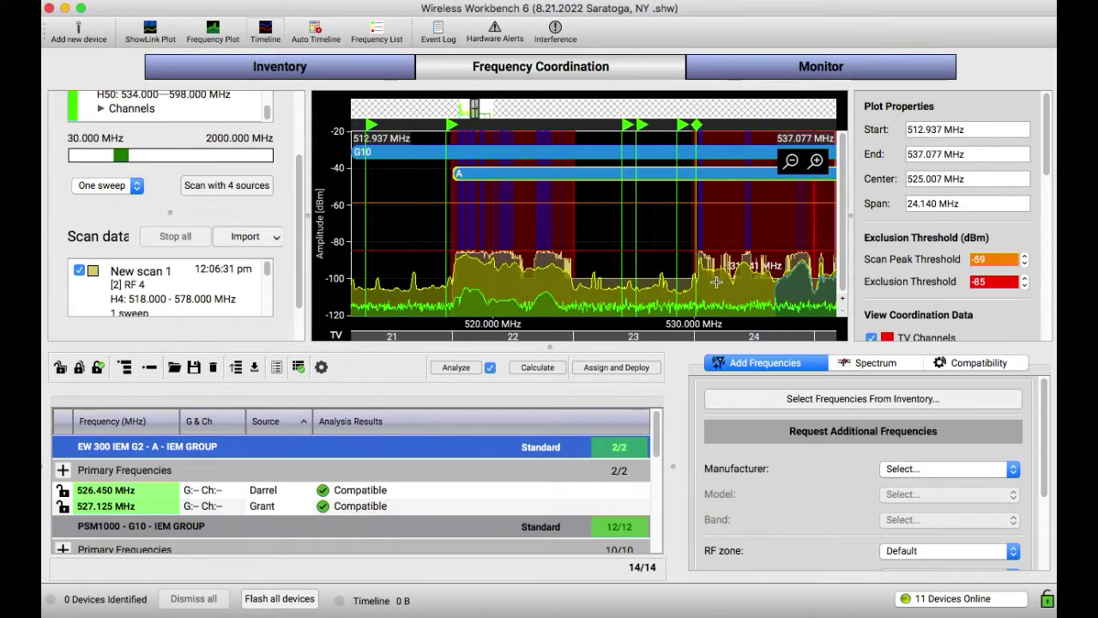
Recalculate the frequency plan repeatedly until all 14 frequencies are compatible.
left_click(542, 368)
left_click(542, 368)
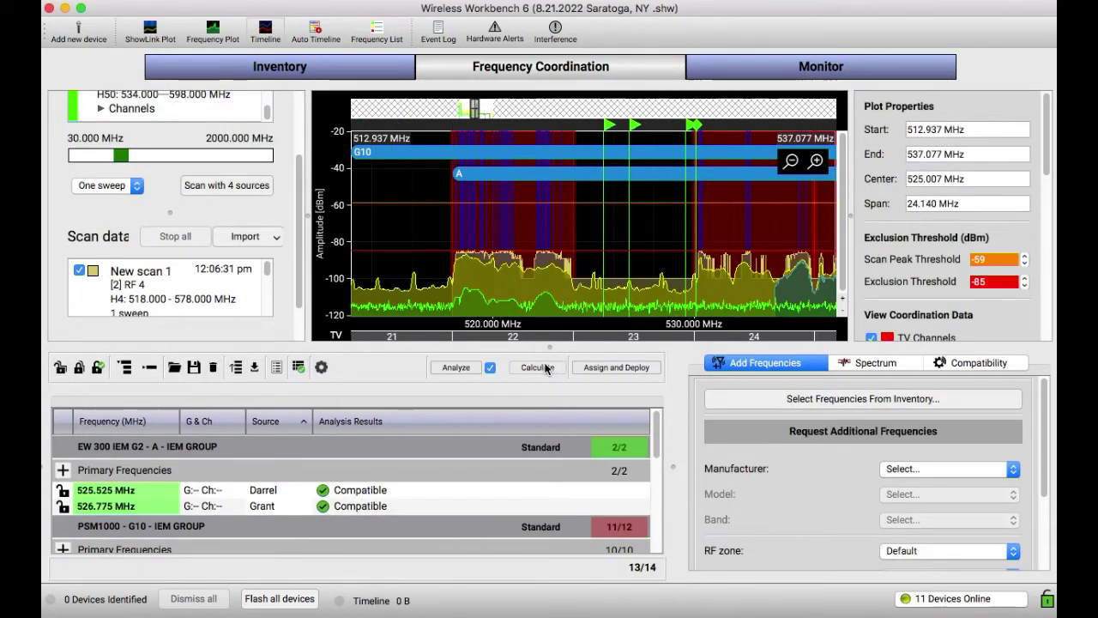
left_click(543, 368)
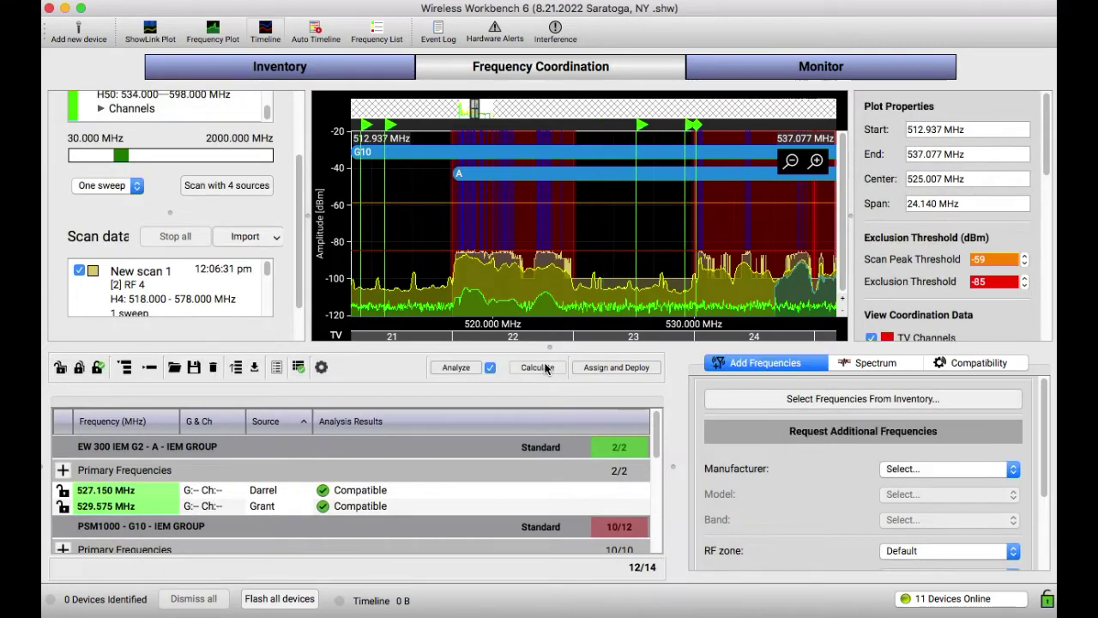
left_click(546, 368)
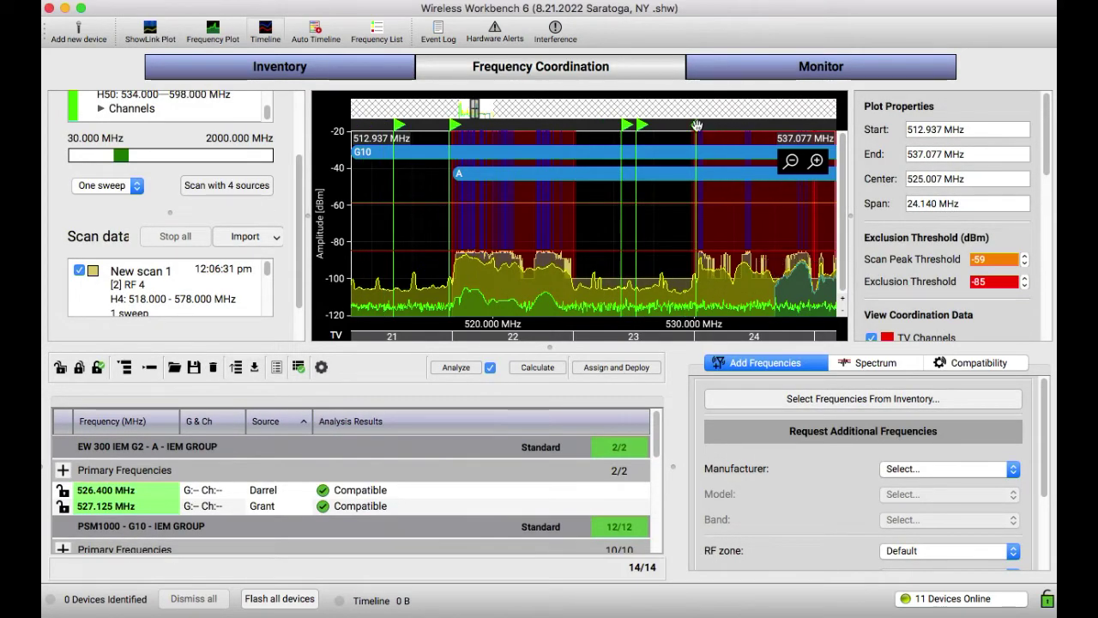
mouse_move(697, 126)
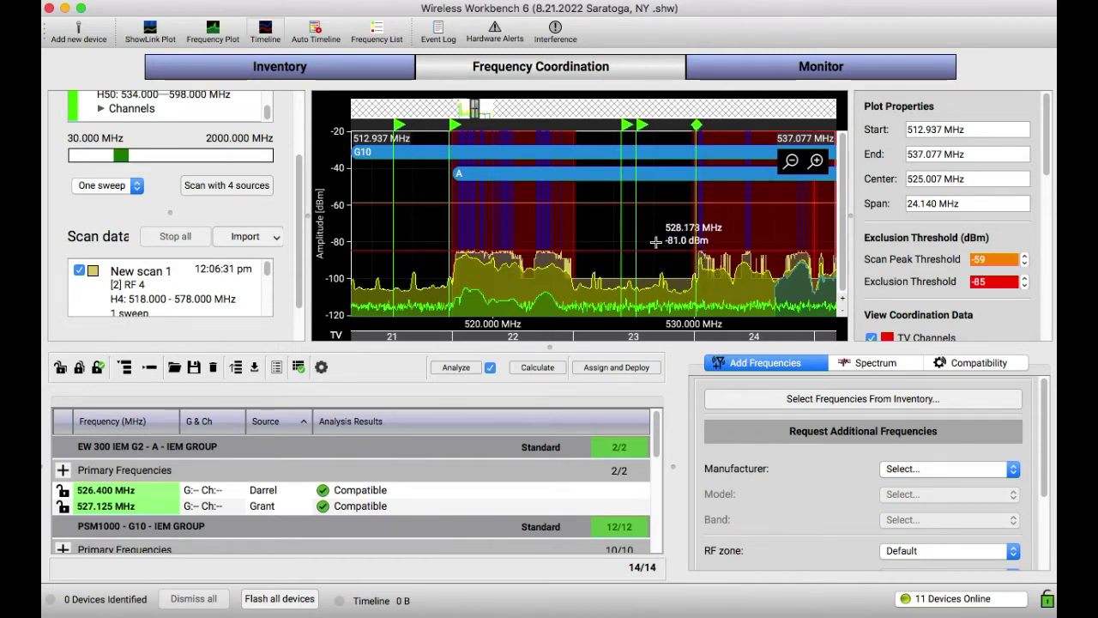
scroll(662, 221, "left", 3)
scroll(589, 226, "left", 6)
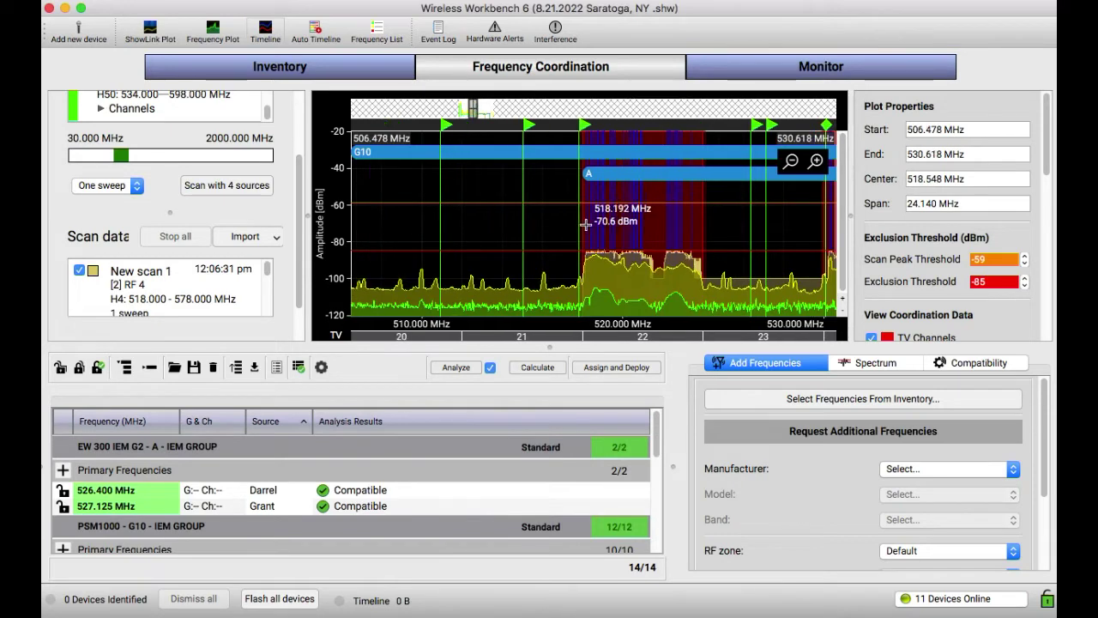
Run a conflict analysis, lock all compatible frequencies, then unlock the 517.850 MHz backup.
left_click(454, 367)
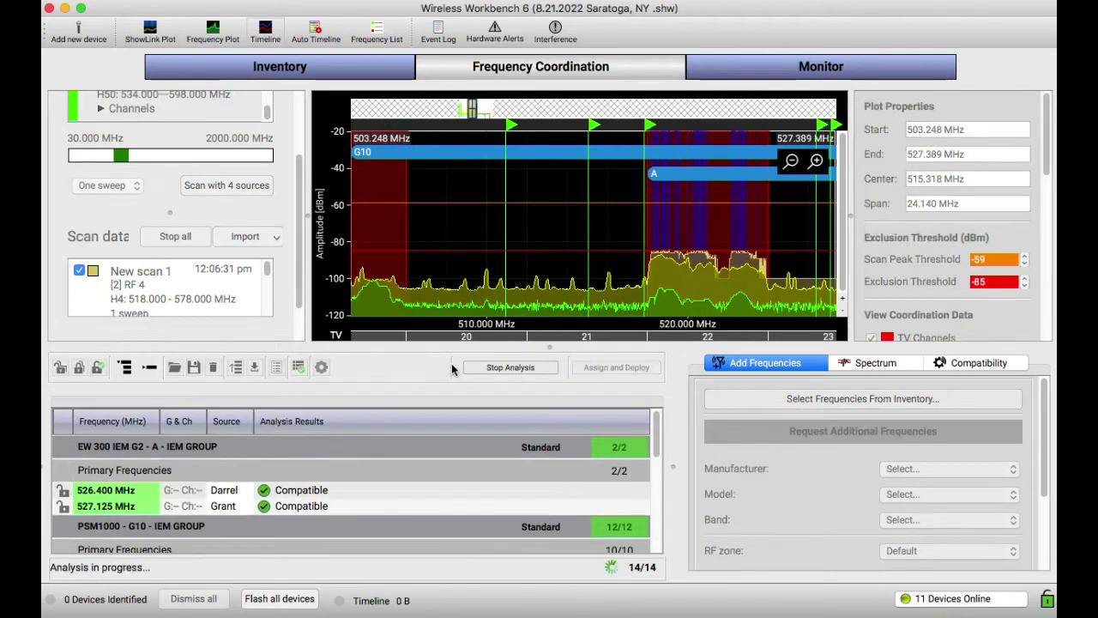
left_click(893, 552)
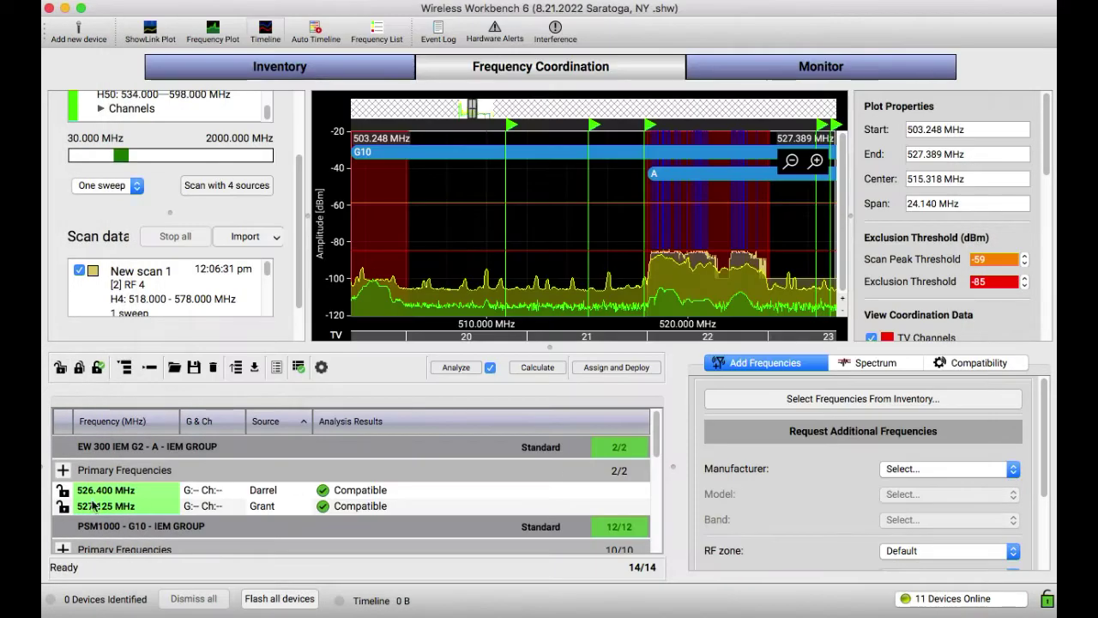
left_click(98, 367)
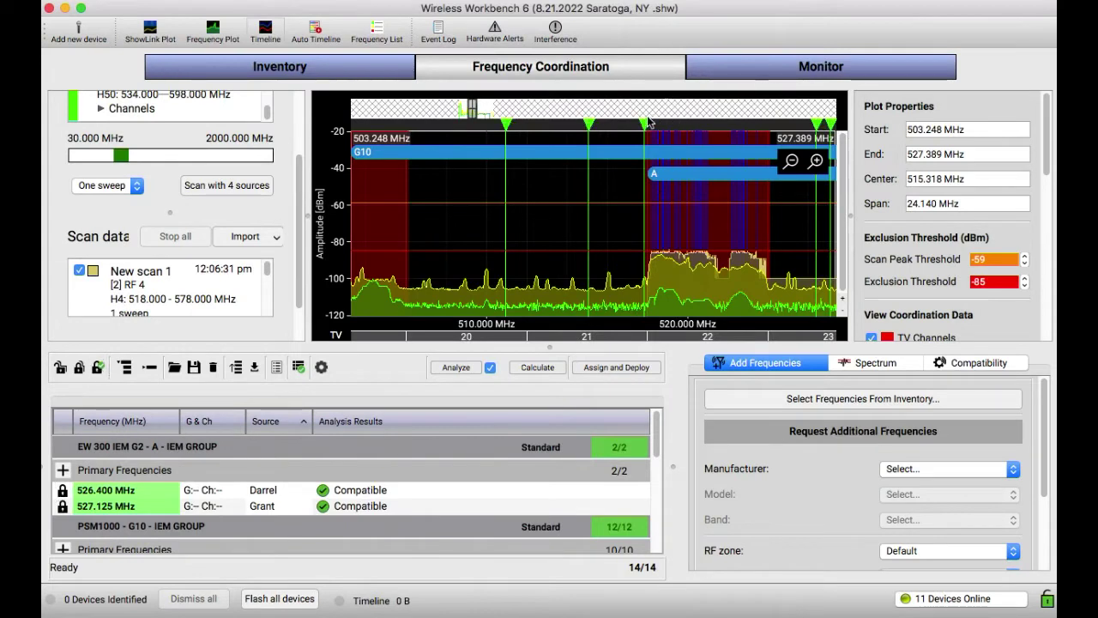
left_click(646, 120)
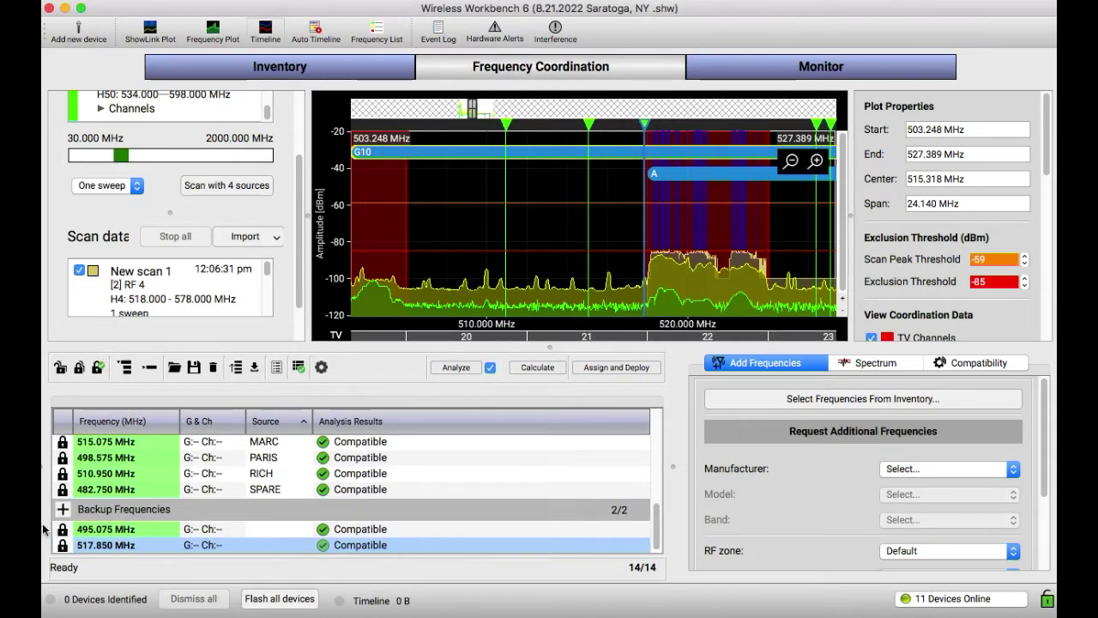
left_click(62, 547)
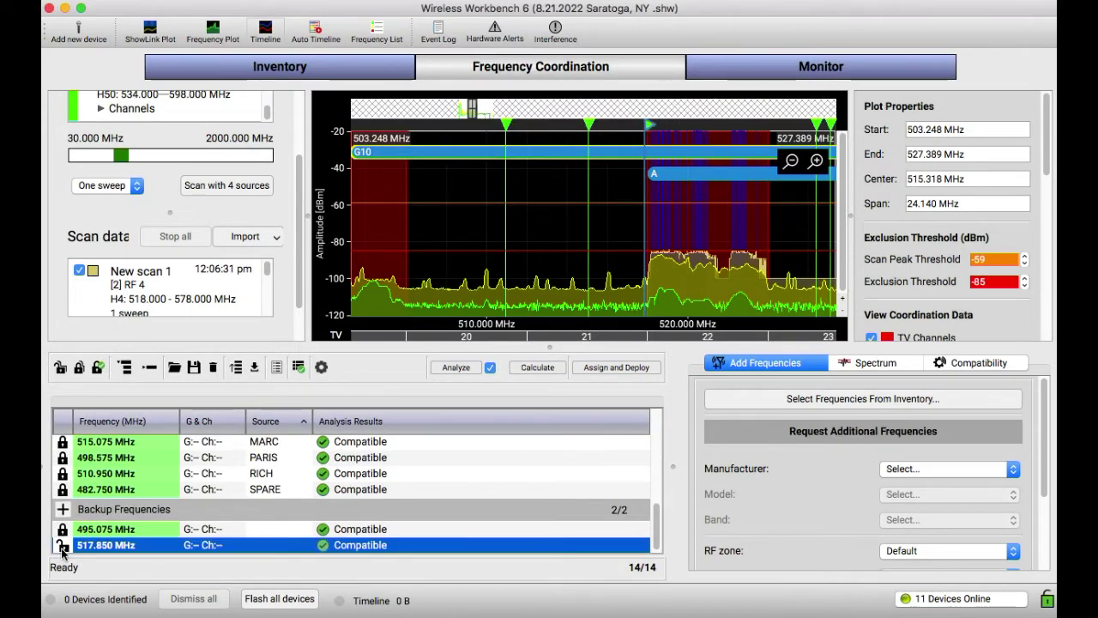
Recalculate the backup to 517.500 MHz and rerun analysis, showing 17 frequencies conflict-free.
left_click(529, 366)
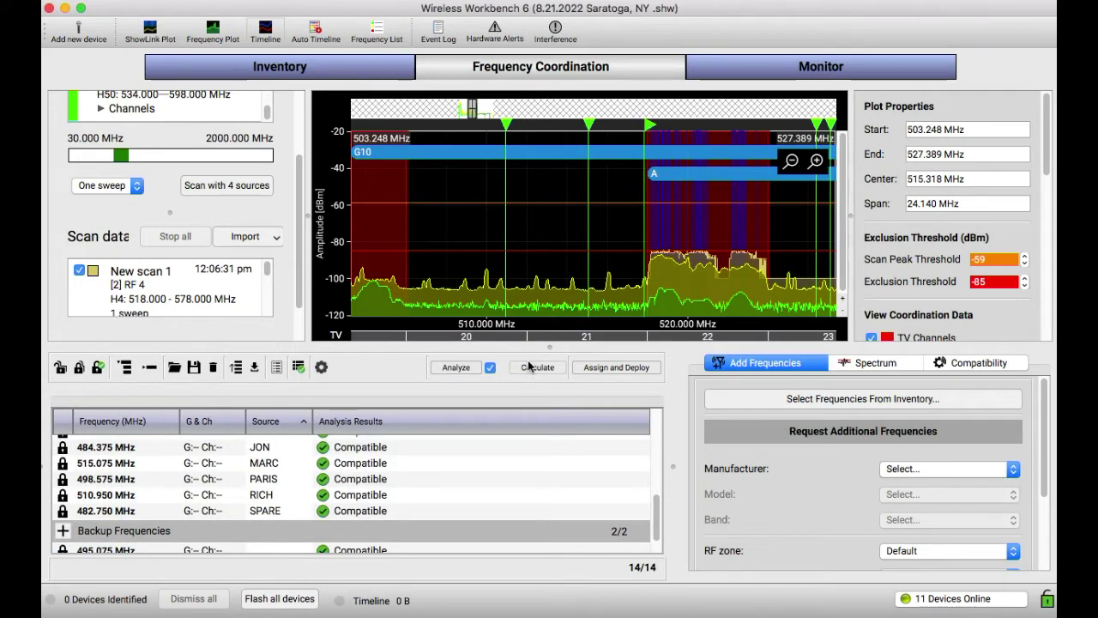
left_click(529, 366)
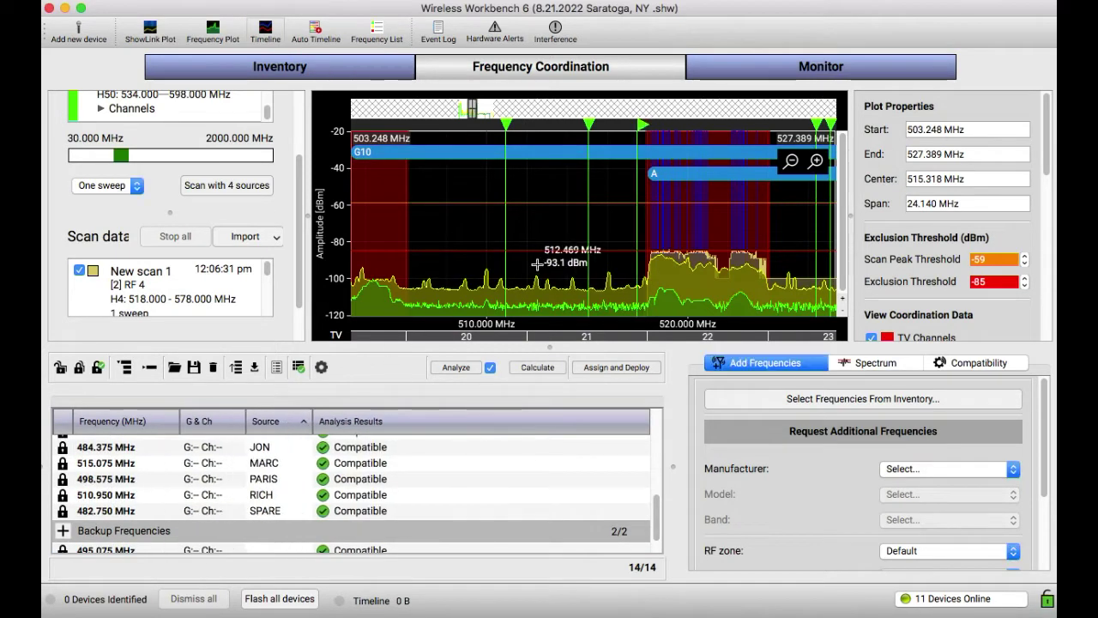
scroll(547, 222, "left", 5)
scroll(547, 222, "left", 15)
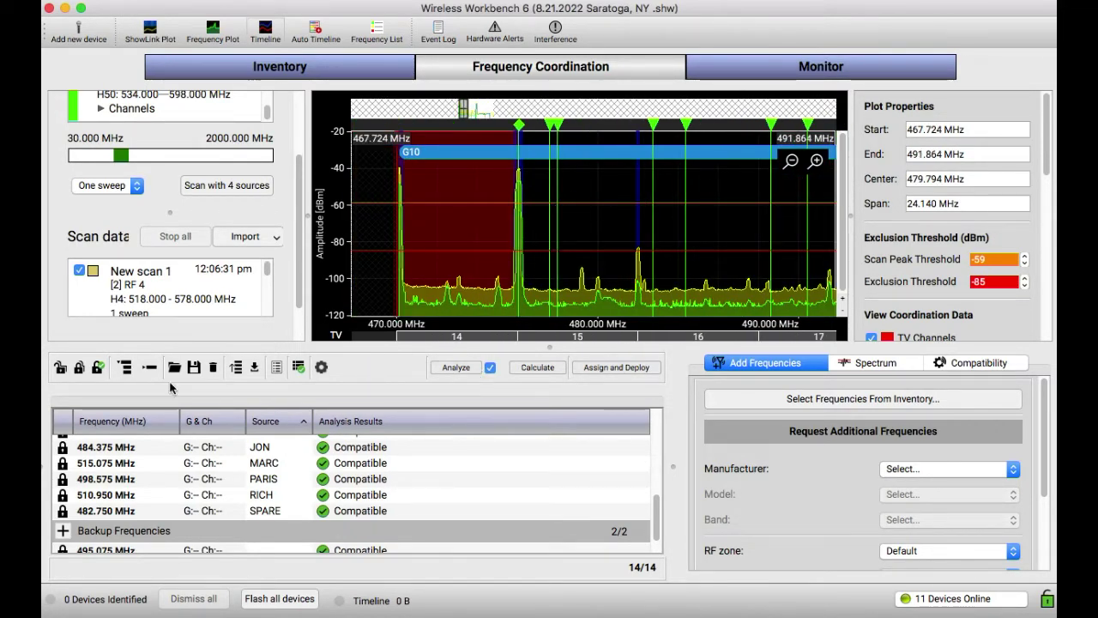
left_click(452, 368)
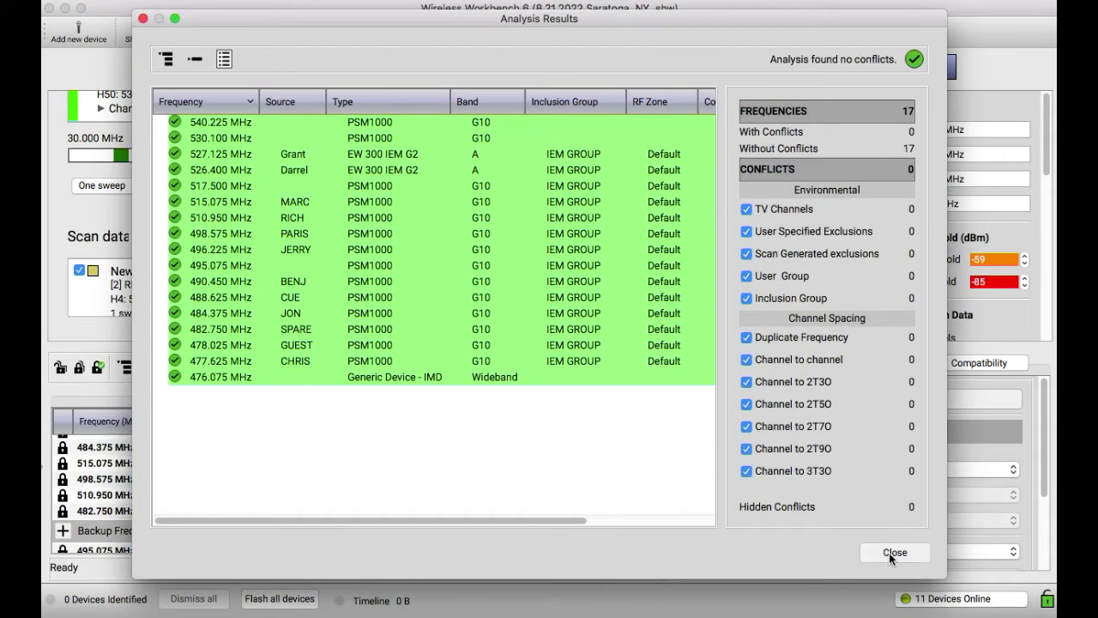
left_click(892, 553)
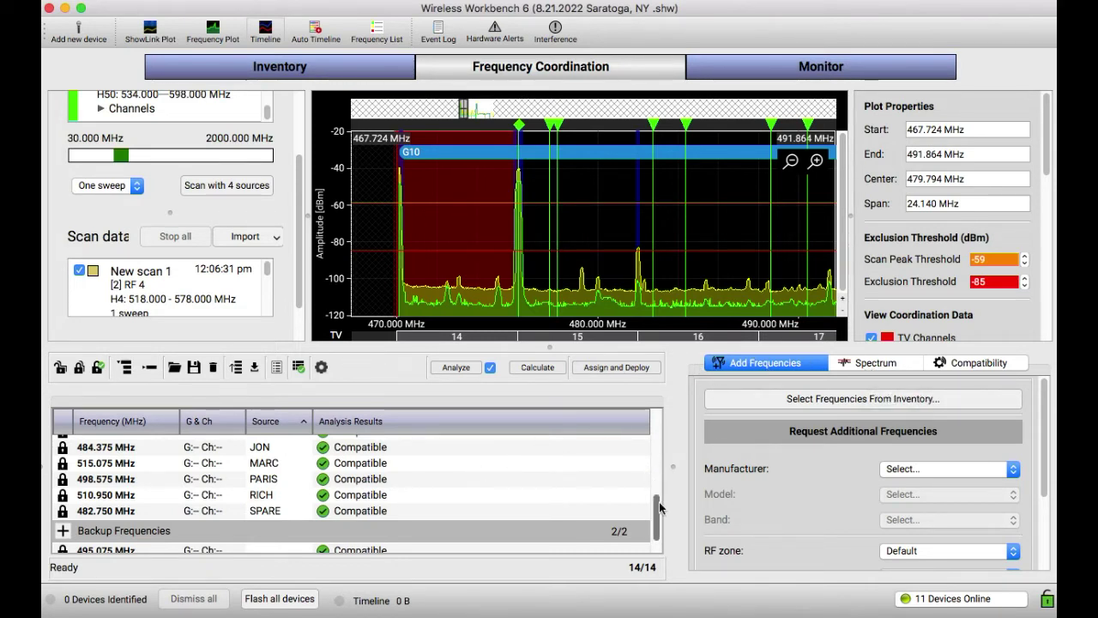
left_click_drag(659, 508, 659, 425)
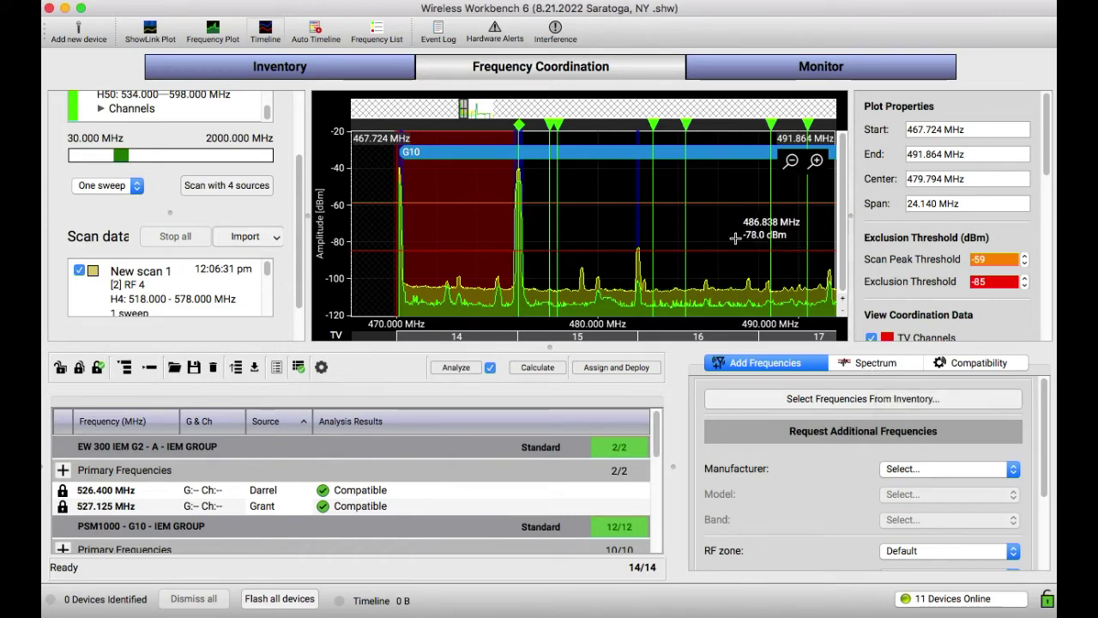
scroll(738, 239, "right", 5)
scroll(735, 239, "right", 15)
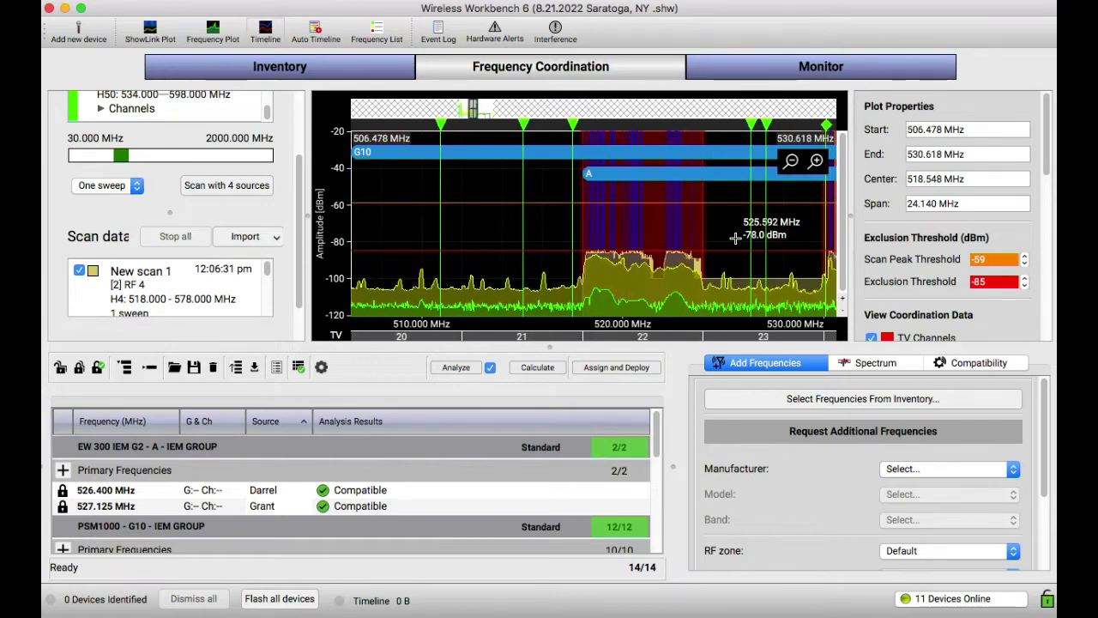
scroll(735, 239, "right", 3)
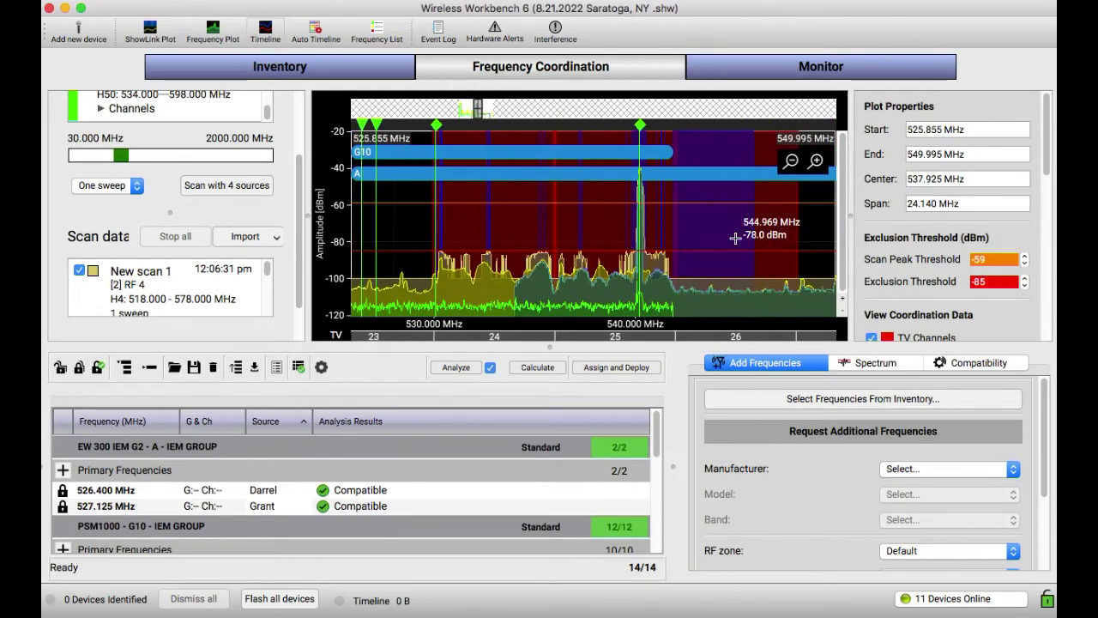
scroll(735, 238, "right", 3)
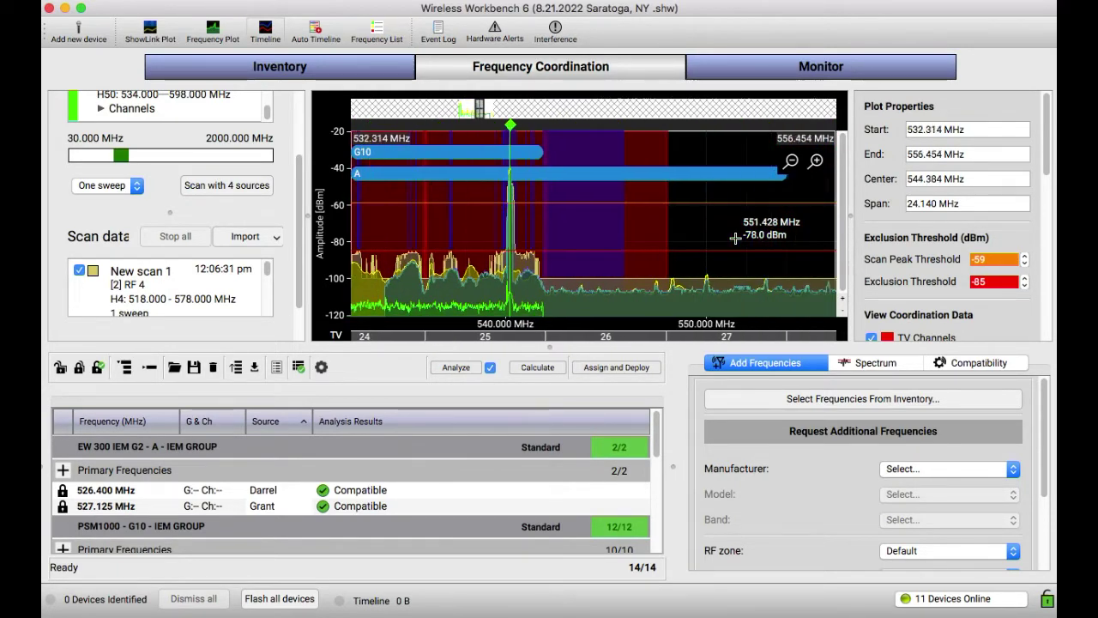
scroll(735, 239, "left", 4)
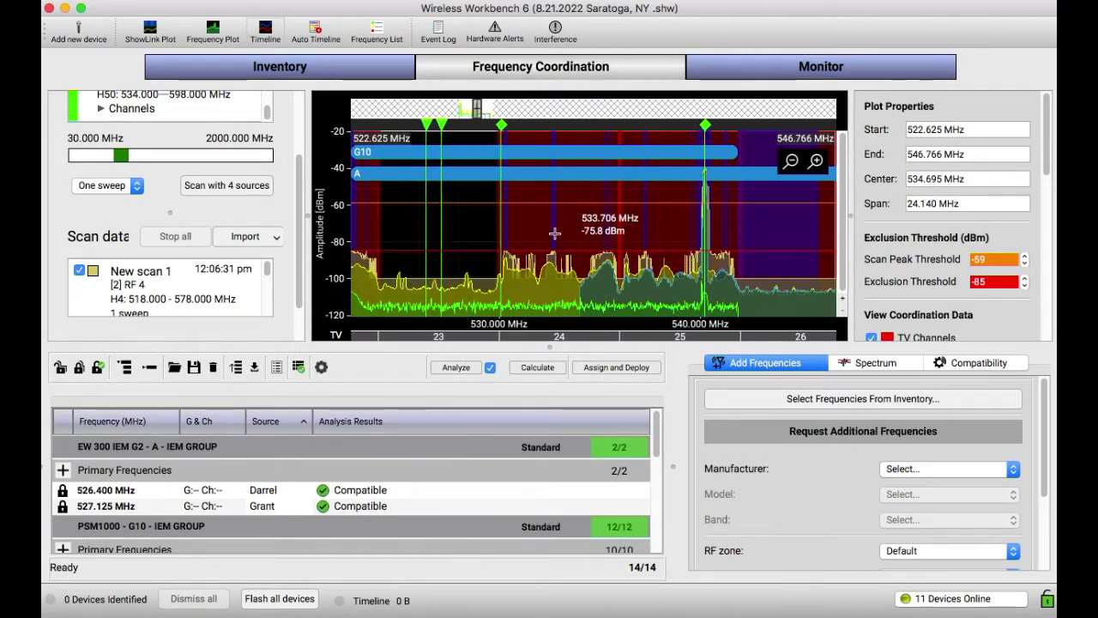
scroll(578, 305, "right", 8)
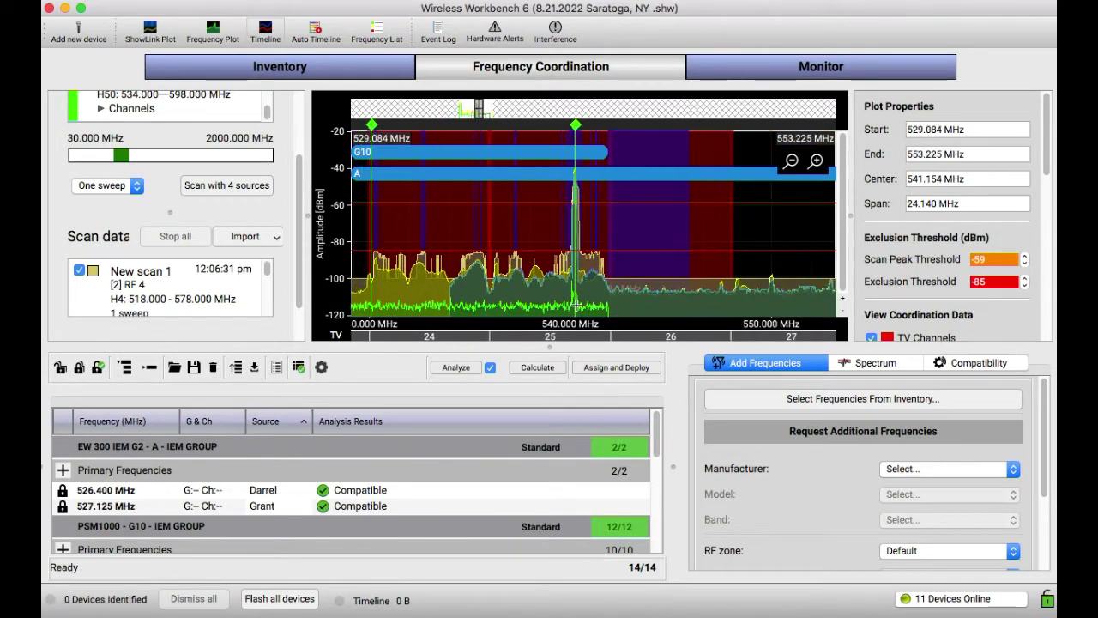
scroll(577, 304, "left", 8)
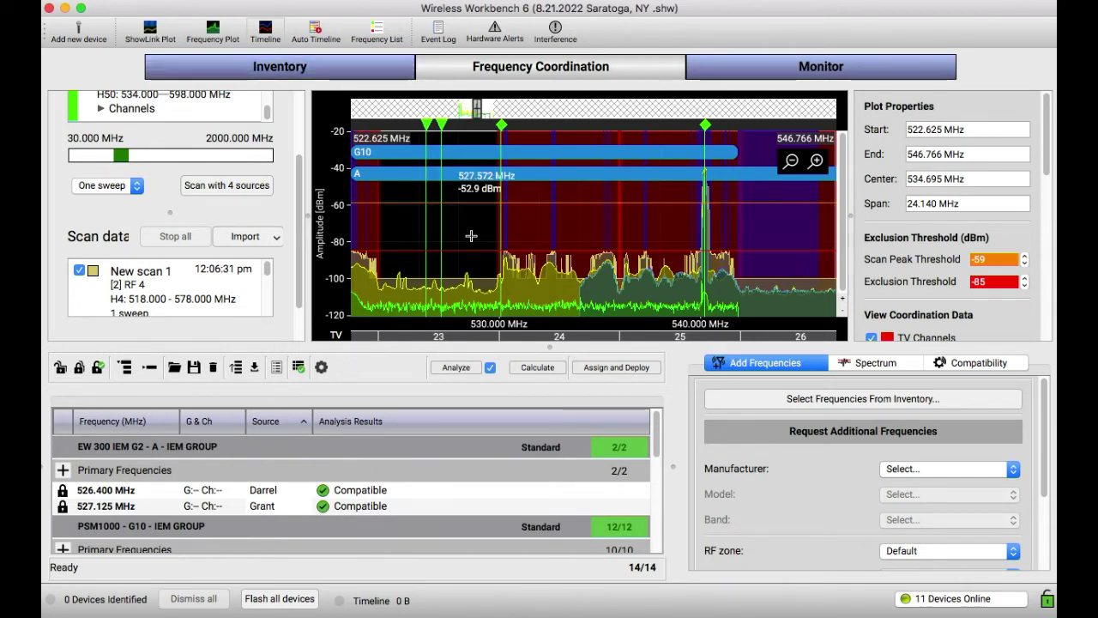
Review the Spectrum summary and bring up the inclusion lists manager.
scroll(865, 550, "down", 3)
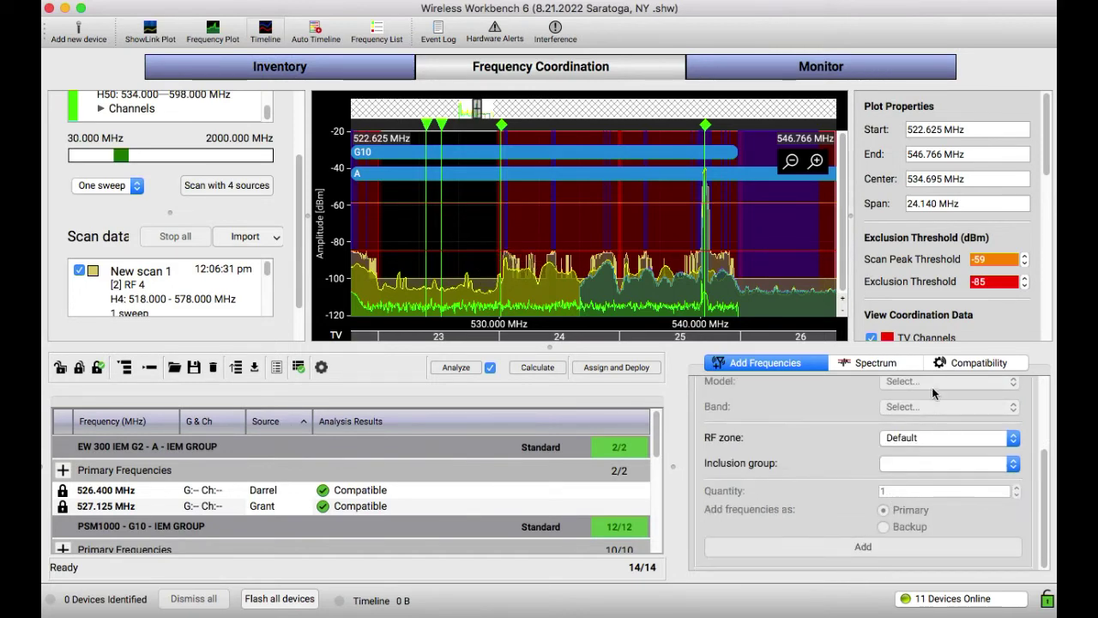
left_click(894, 367)
left_click(1010, 538)
left_click(760, 248)
Inspect the Radina Inclusion list groups (IEM, MIC, 26, 14-17) and close without saving.
left_click(341, 130)
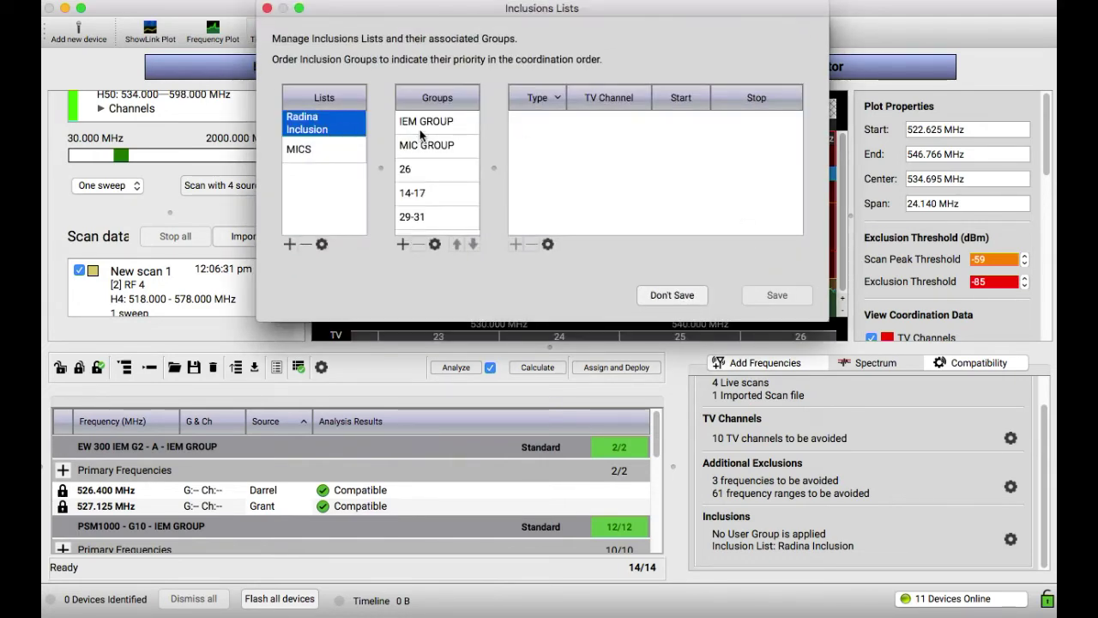
left_click(423, 125)
left_click(426, 148)
left_click(427, 171)
left_click(424, 194)
left_click(460, 122)
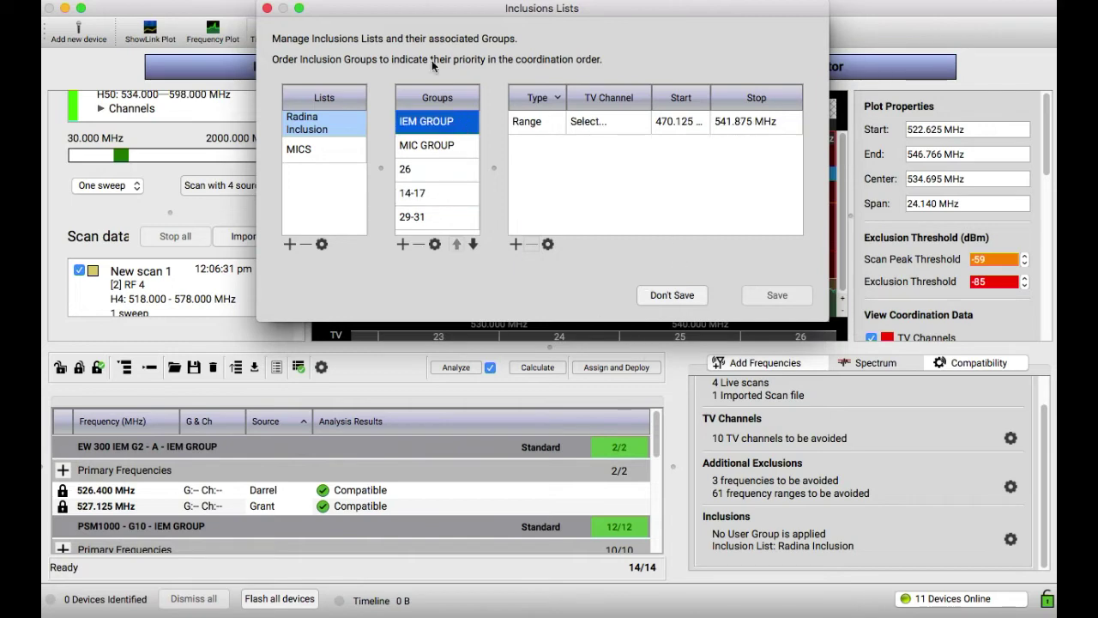
left_click(661, 296)
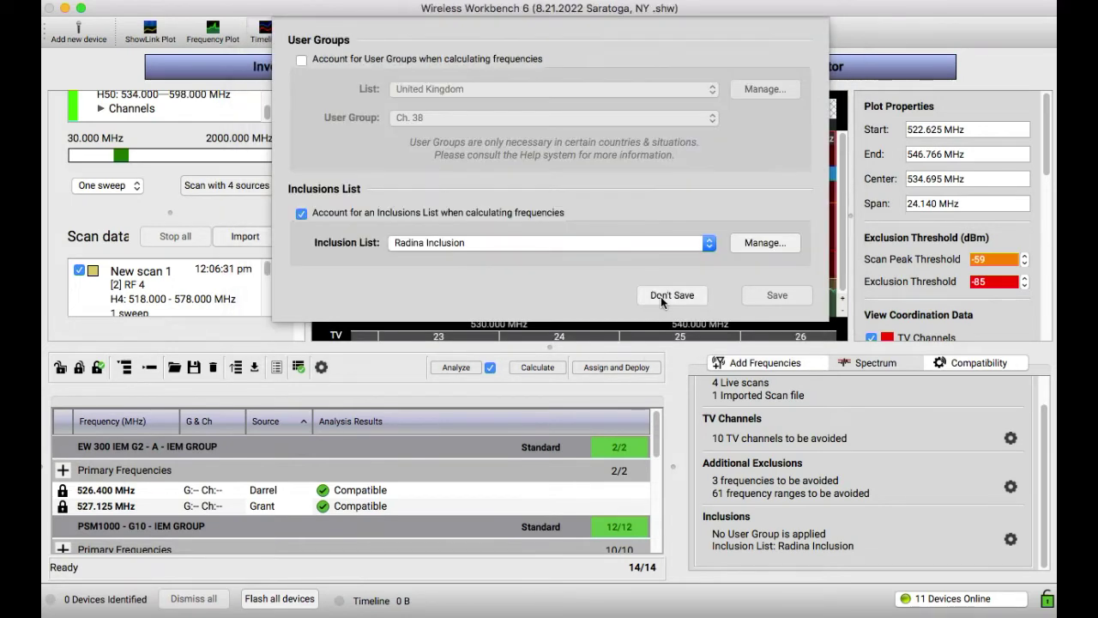
left_click(672, 295)
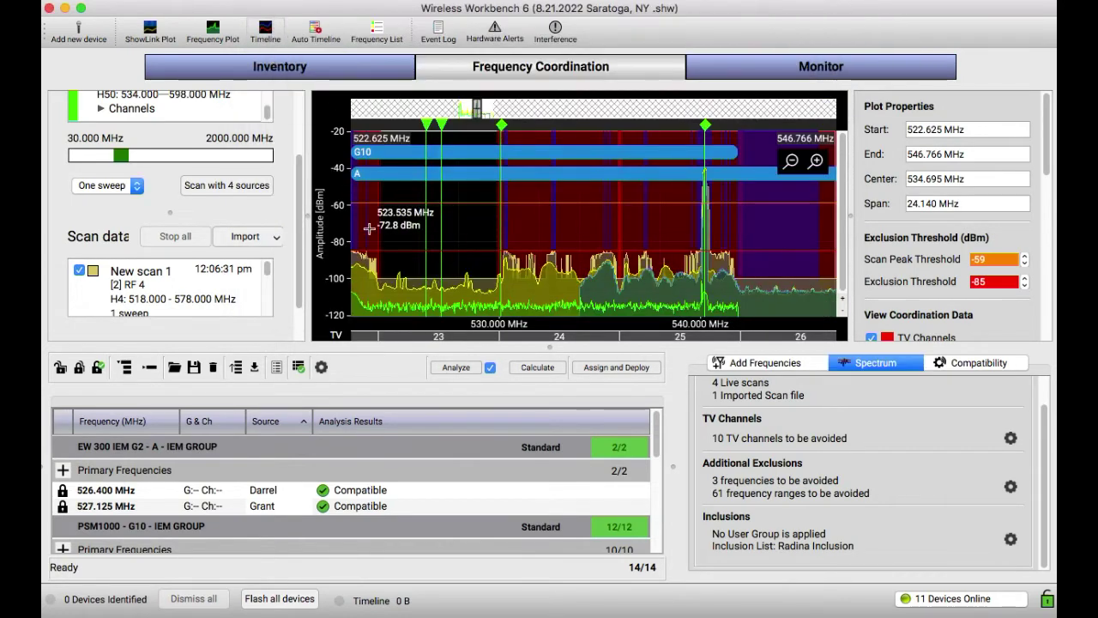
scroll(183, 230, "up", 3)
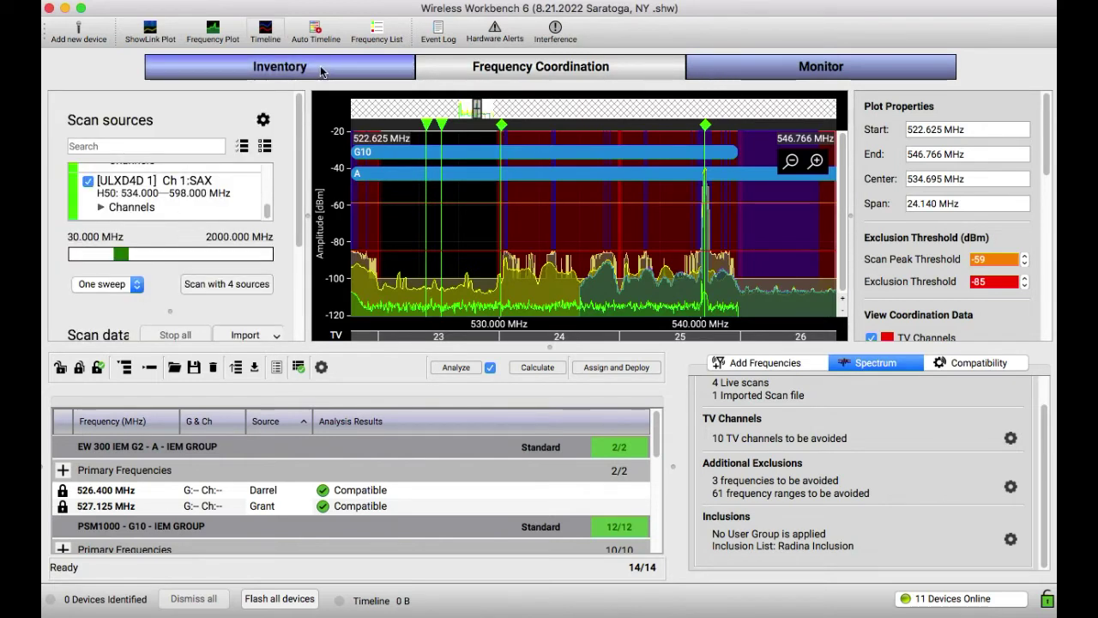
Manually select inventory channels for coordination, starting with the RF 4 channel.
left_click(777, 363)
scroll(944, 403, "up", 3)
left_click(863, 399)
left_click(246, 107)
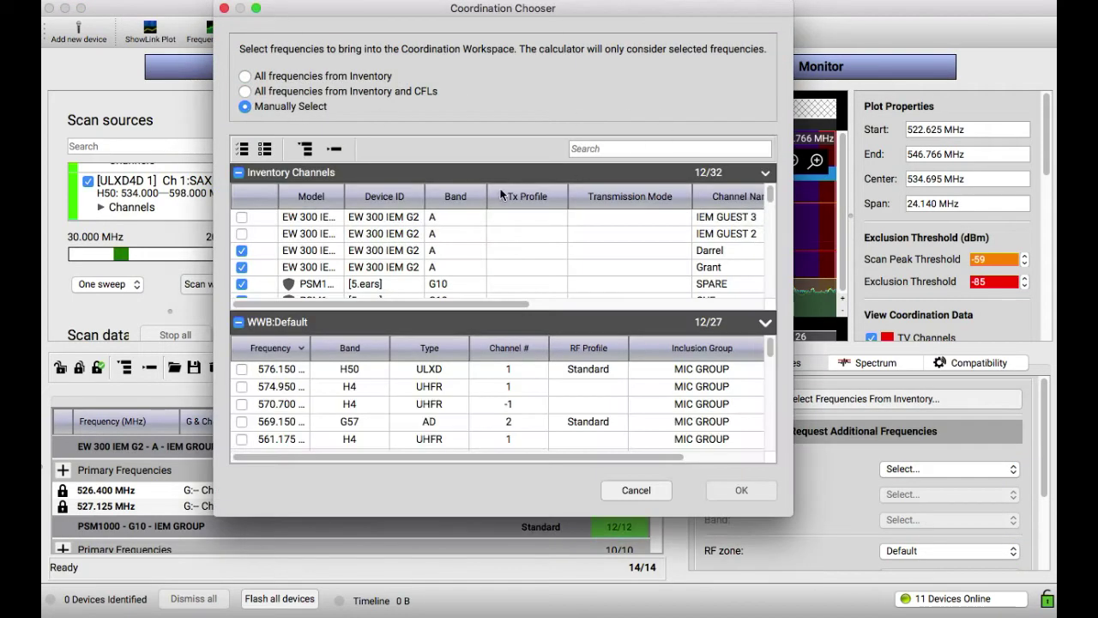
scroll(307, 297, "down", 2)
scroll(324, 406, "down", 3)
scroll(324, 406, "up", 3)
scroll(390, 251, "down", 3)
scroll(305, 265, "down", 3)
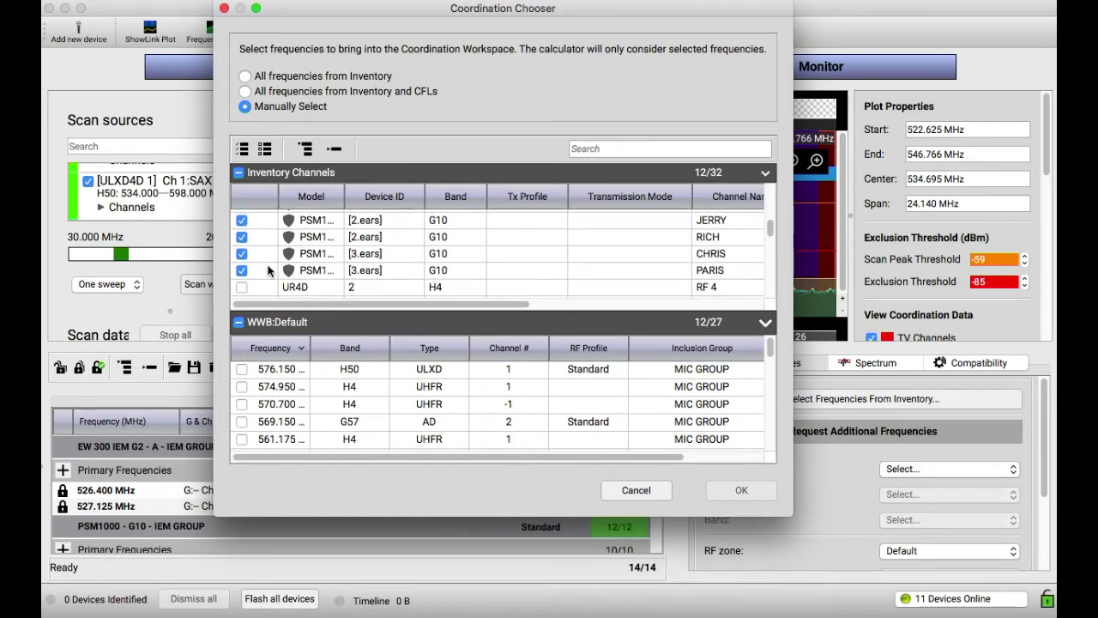
scroll(267, 269, "down", 1)
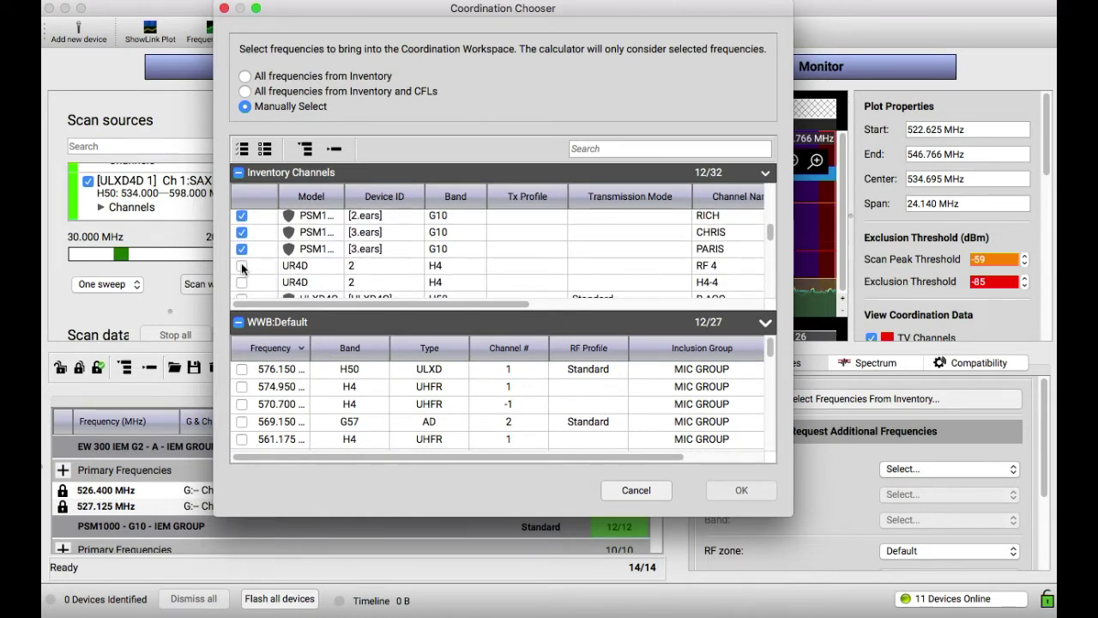
left_click(242, 266)
Tick the R ACO, J ACO, MARC ACO and M VOX channels.
scroll(243, 271, "down", 1)
left_click(242, 275)
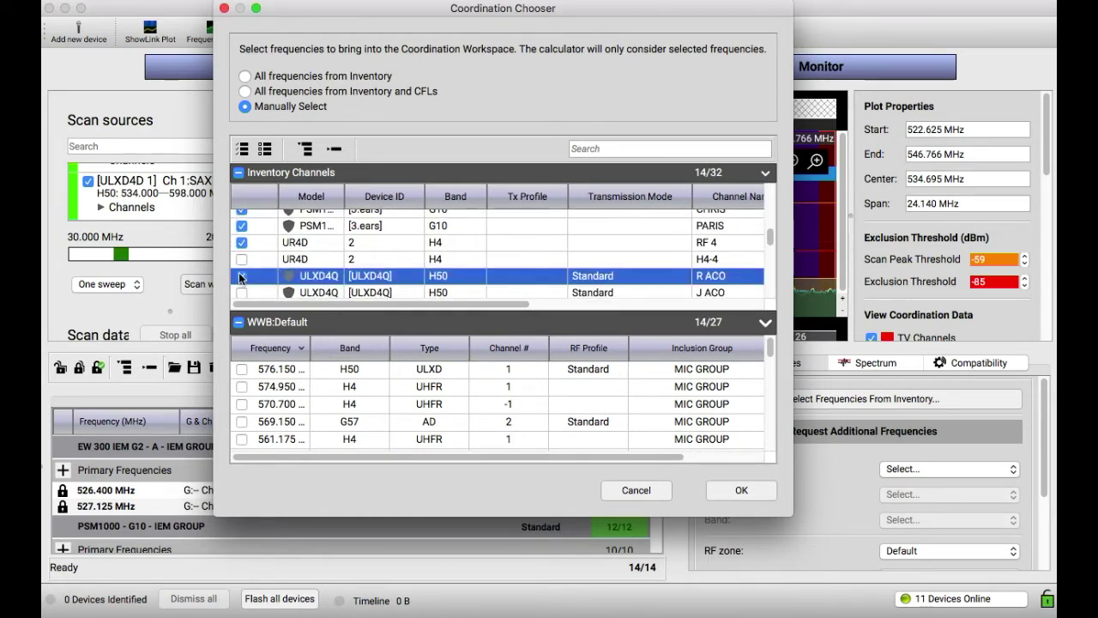
left_click(241, 292)
scroll(245, 273, "down", 2)
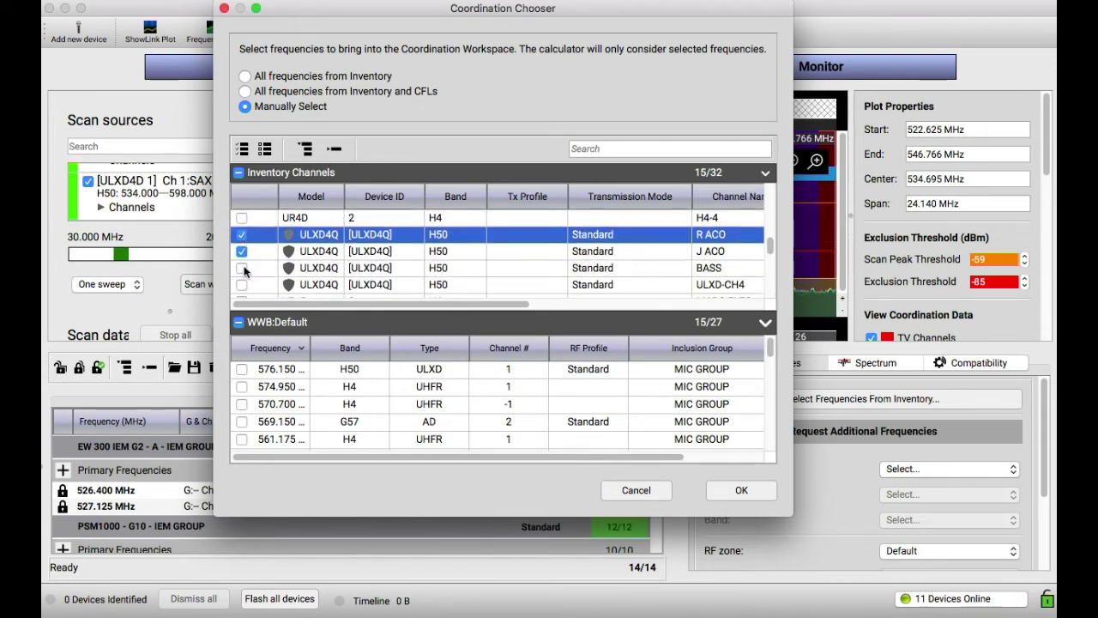
scroll(243, 269, "down", 2)
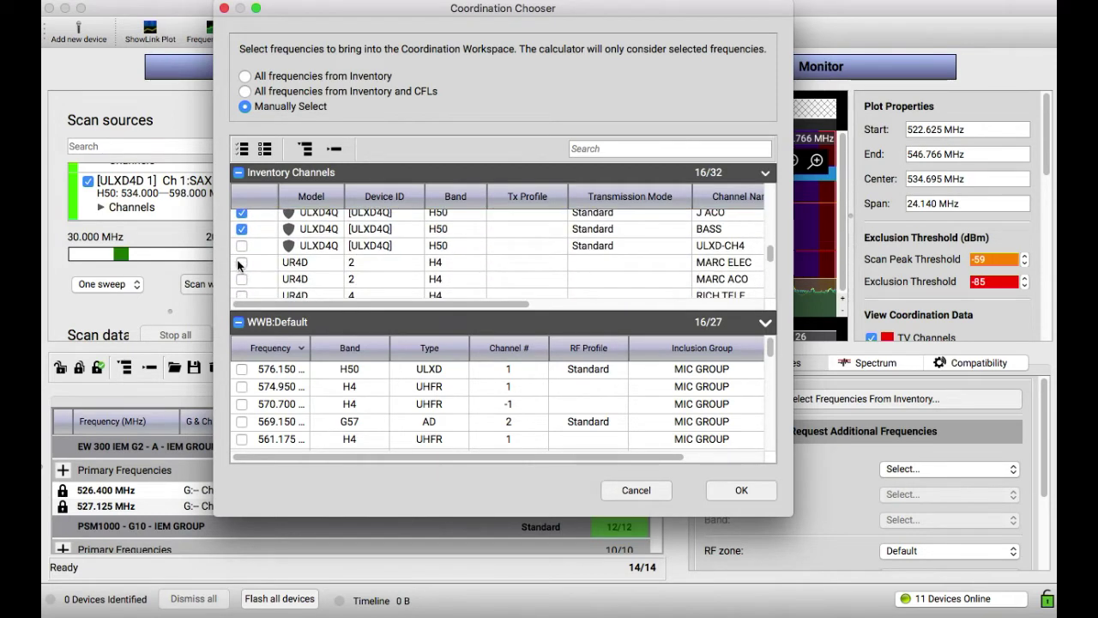
left_click(241, 278)
scroll(241, 281, "down", 2)
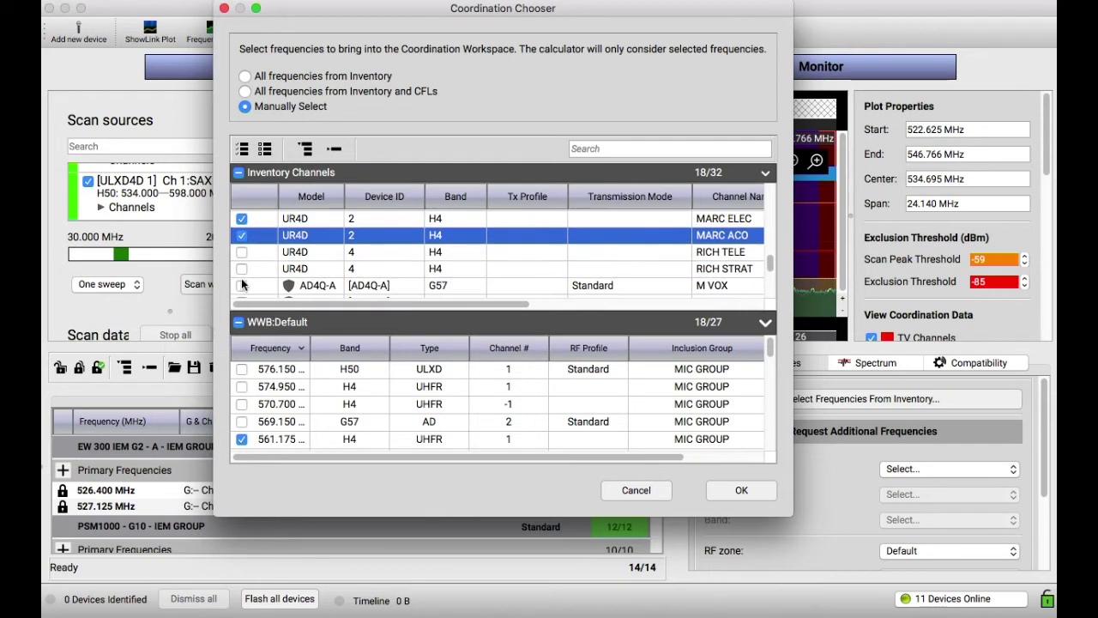
left_click(241, 285)
Tick the TPT, SAX and J ELEC channels and add them to the coordination workspace.
scroll(241, 273, "down", 3)
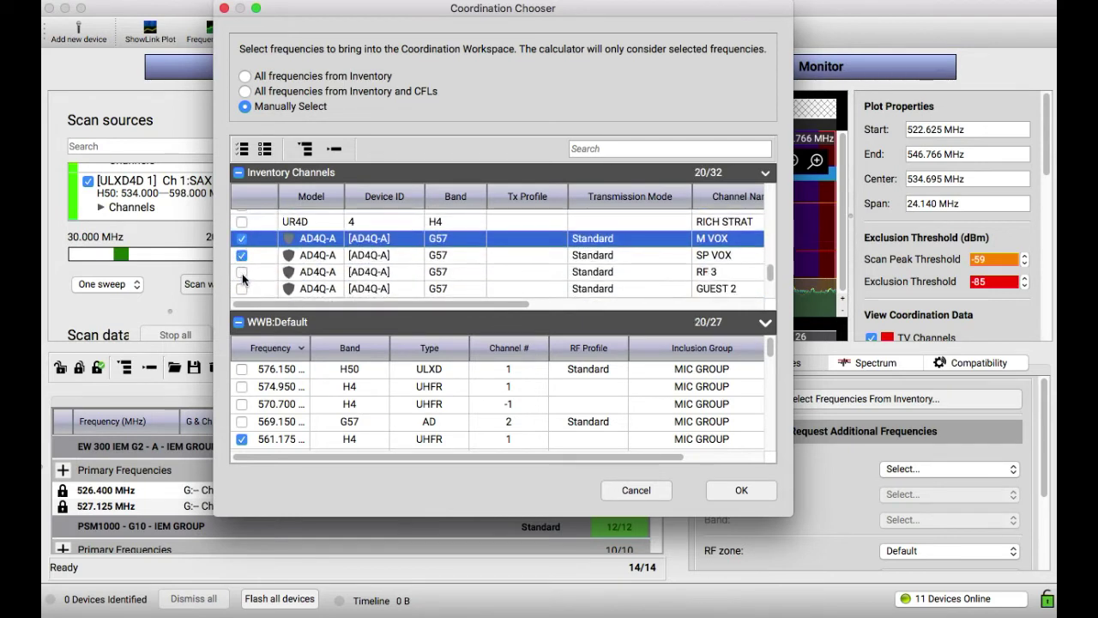
scroll(243, 289, "down", 2)
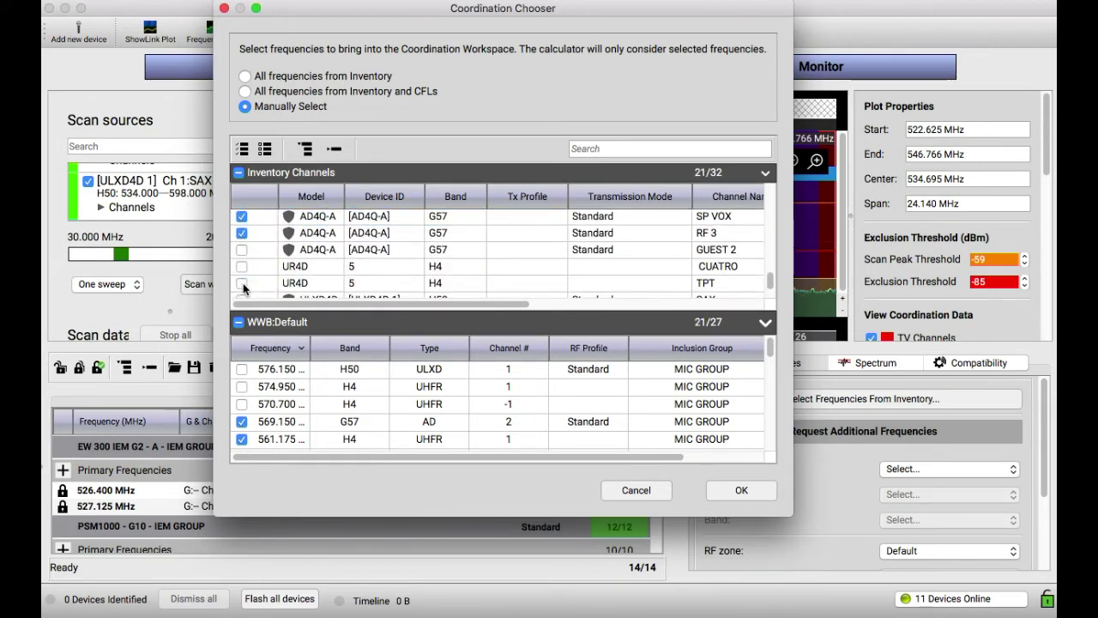
left_click(242, 283)
scroll(245, 274, "down", 2)
left_click(241, 272)
left_click(242, 289)
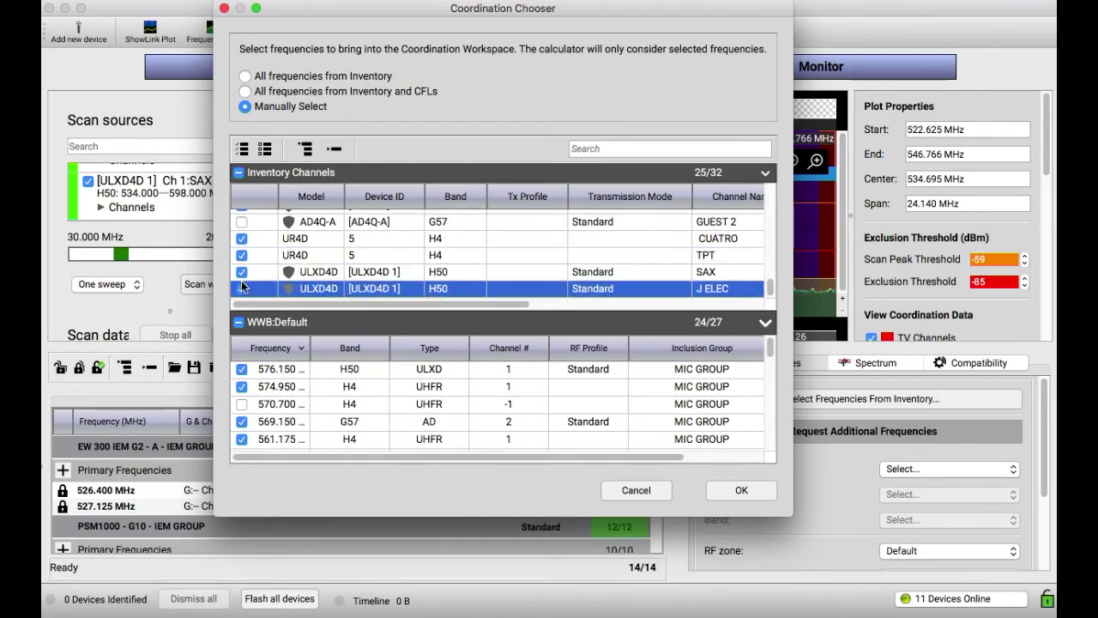
left_click(736, 490)
Add two backup frequency slots to the UHFR H4 mic group.
scroll(442, 497, "up", 3)
scroll(442, 497, "down", 1)
right_click(447, 476)
left_click(495, 457)
left_click(441, 528)
scroll(440, 525, "down", 3)
scroll(438, 515, "up", 3)
scroll(434, 497, "down", 3)
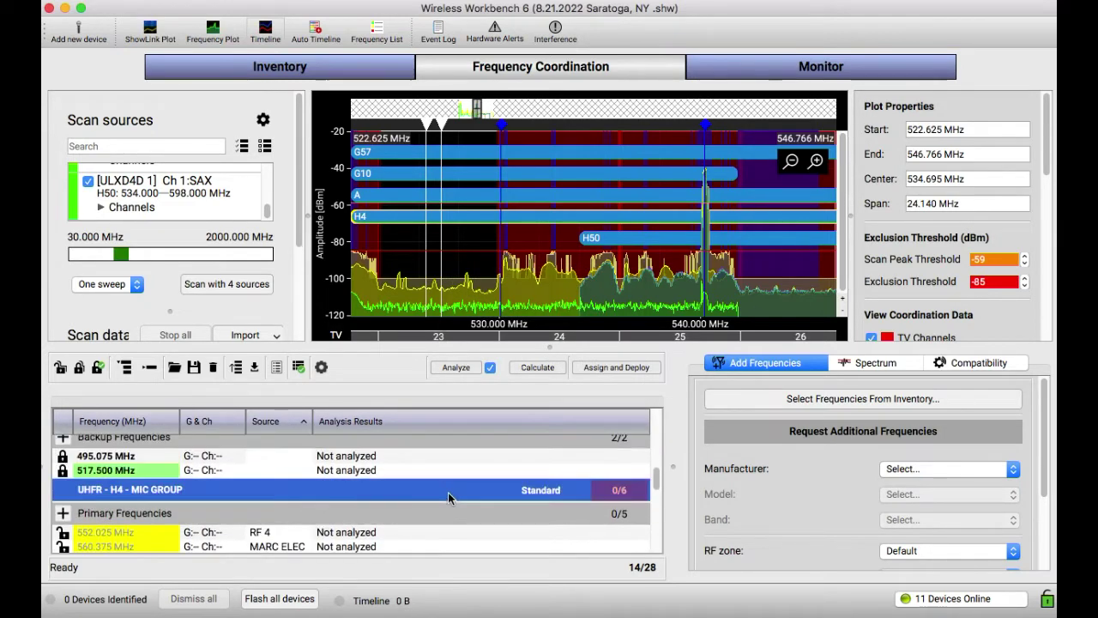
right_click(448, 496)
left_click(469, 474)
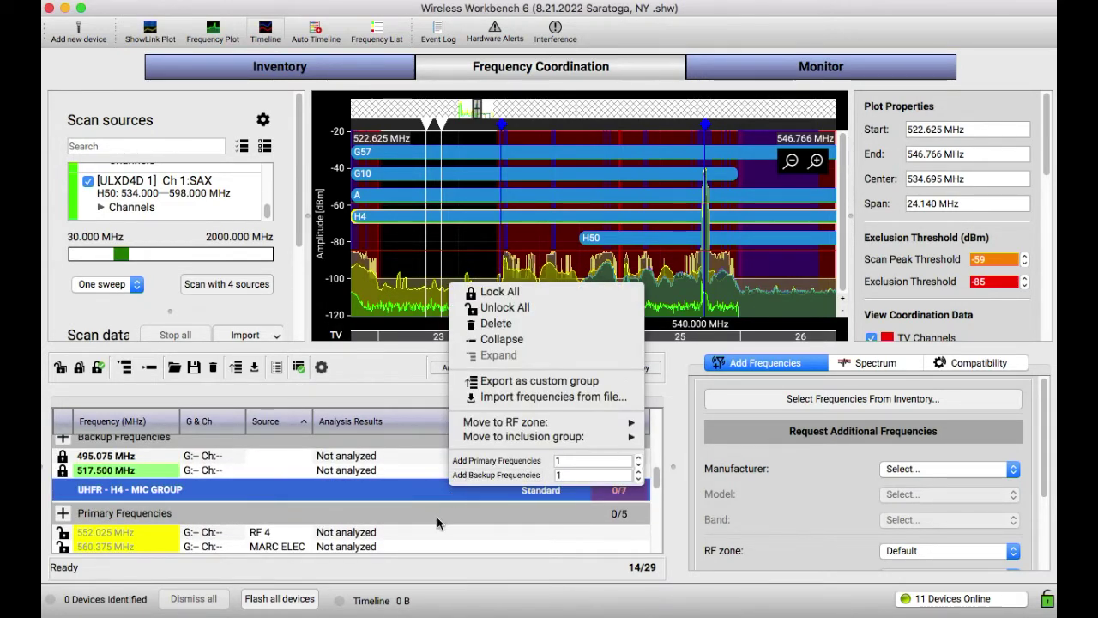
Add backup frequency slots to the ULXD H50 and AD G57 groups, totalling 32 frequencies.
right_click(431, 538)
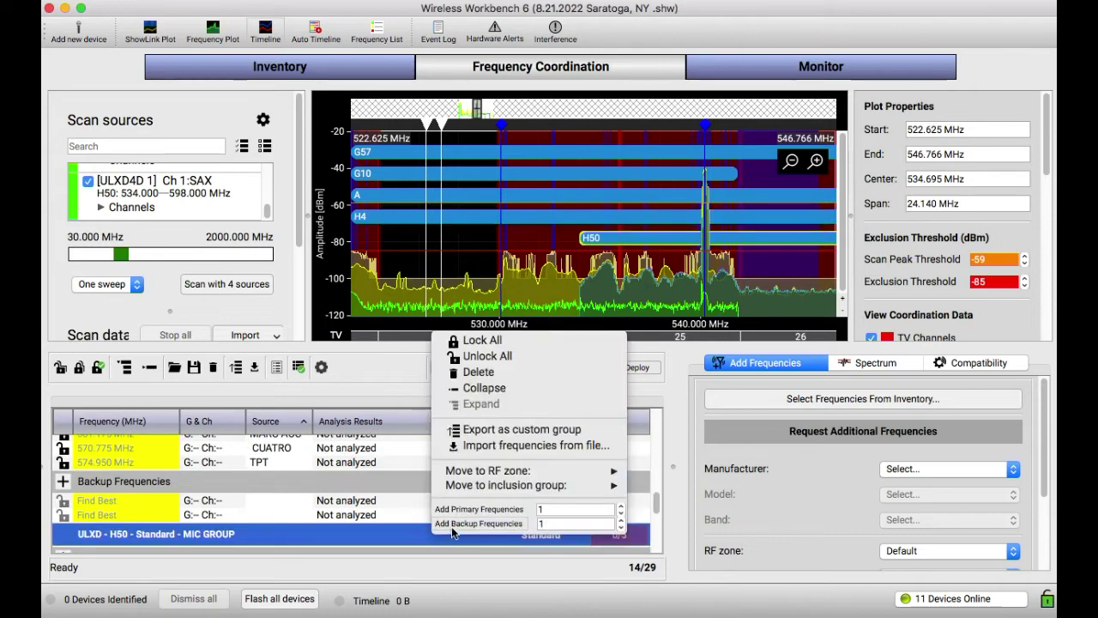
left_click(453, 522)
scroll(415, 506, "down", 10)
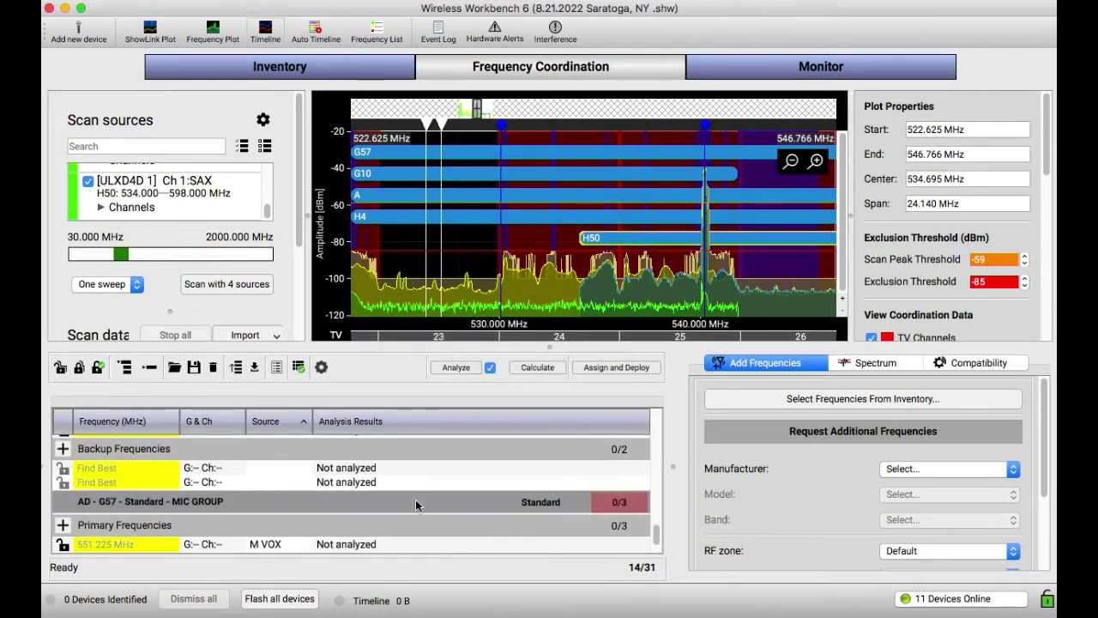
right_click(417, 485)
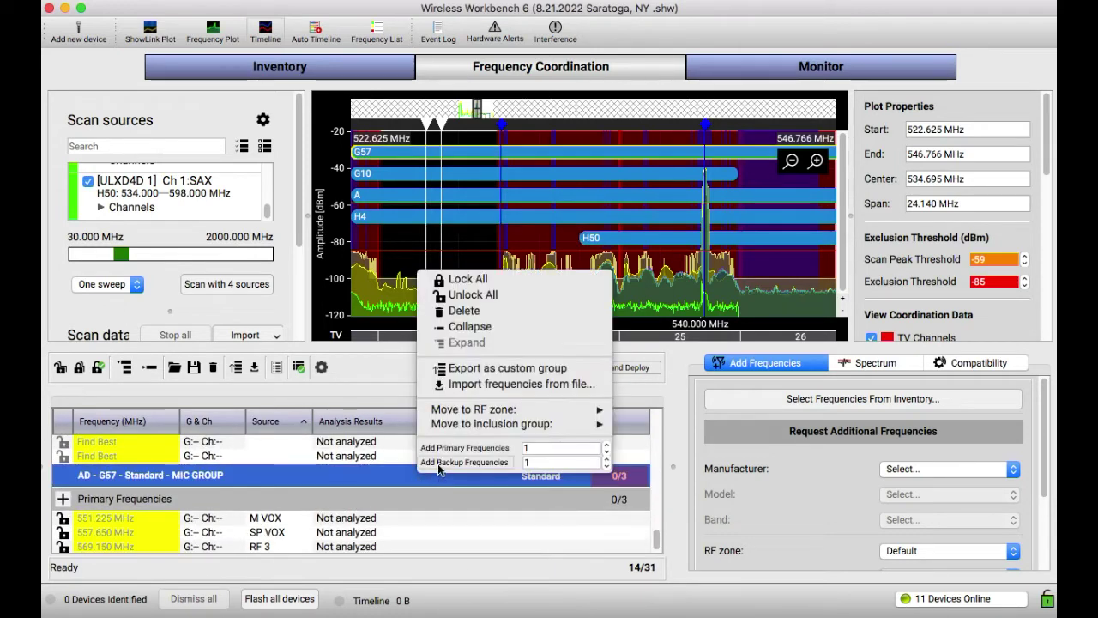
left_click(605, 448)
left_click(641, 443)
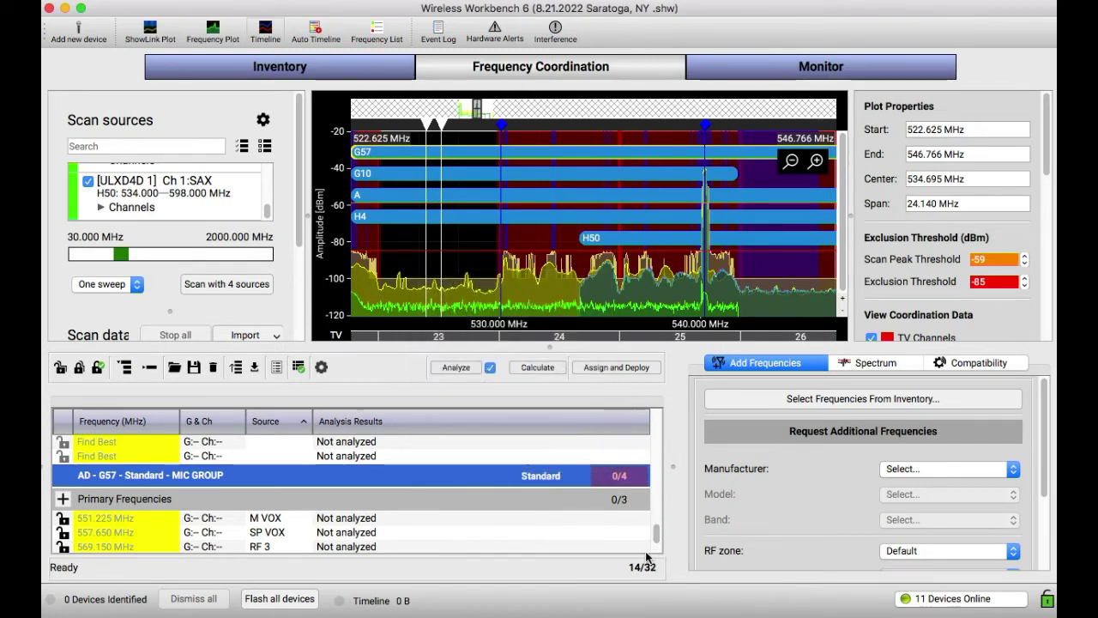
Calculate the mic group frequencies, stopping at 29 of 32 compatible with AD G57 at 4/4.
left_click(534, 368)
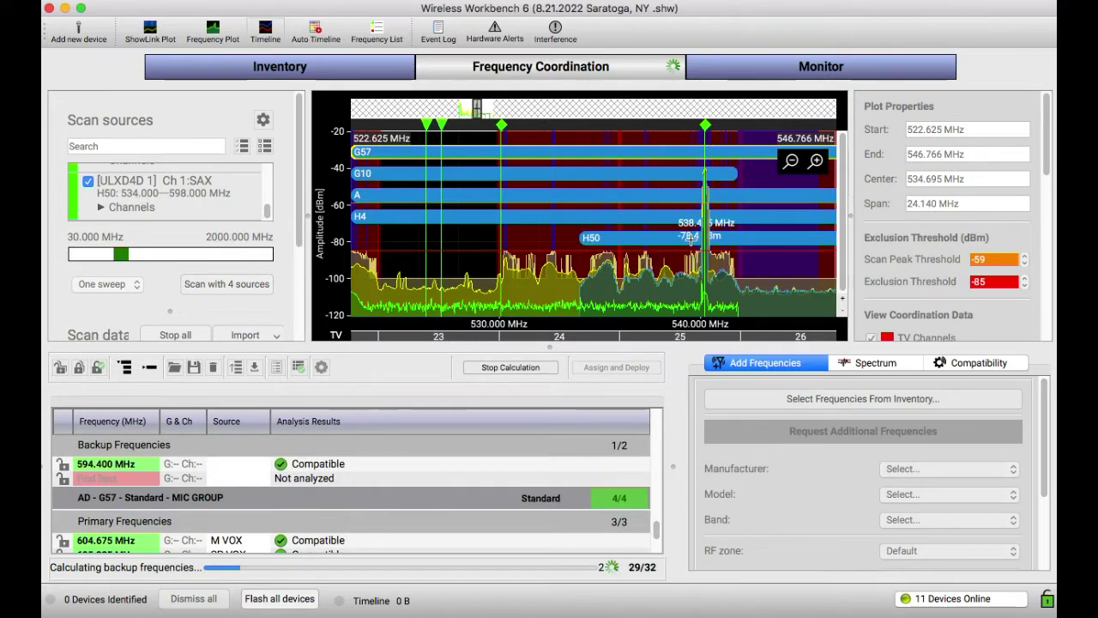
scroll(485, 247, "right", 10)
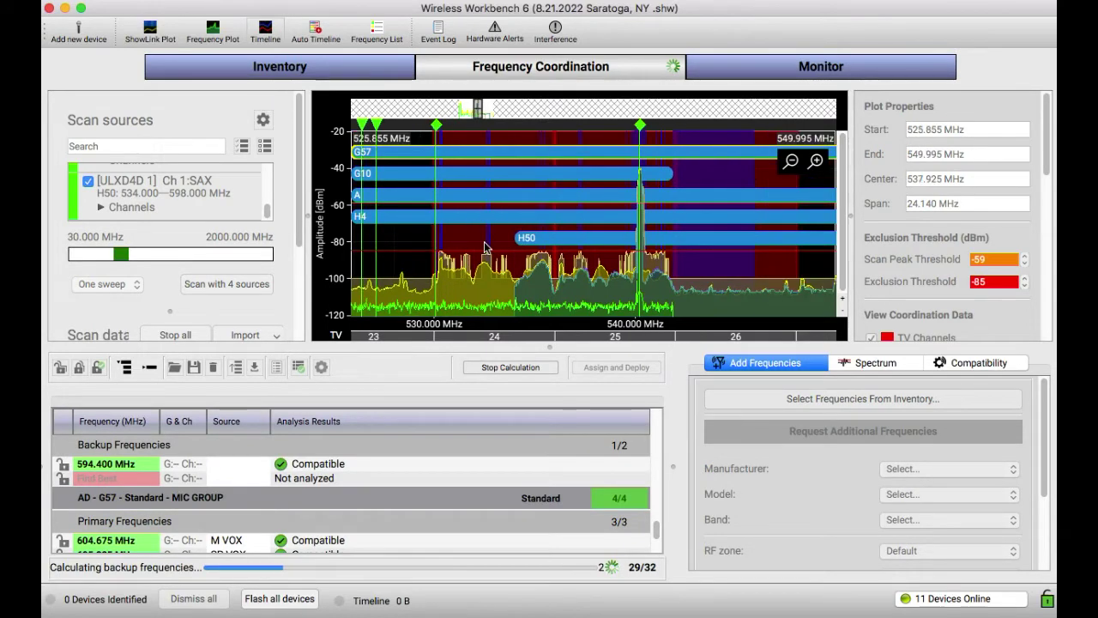
scroll(485, 247, "right", 15)
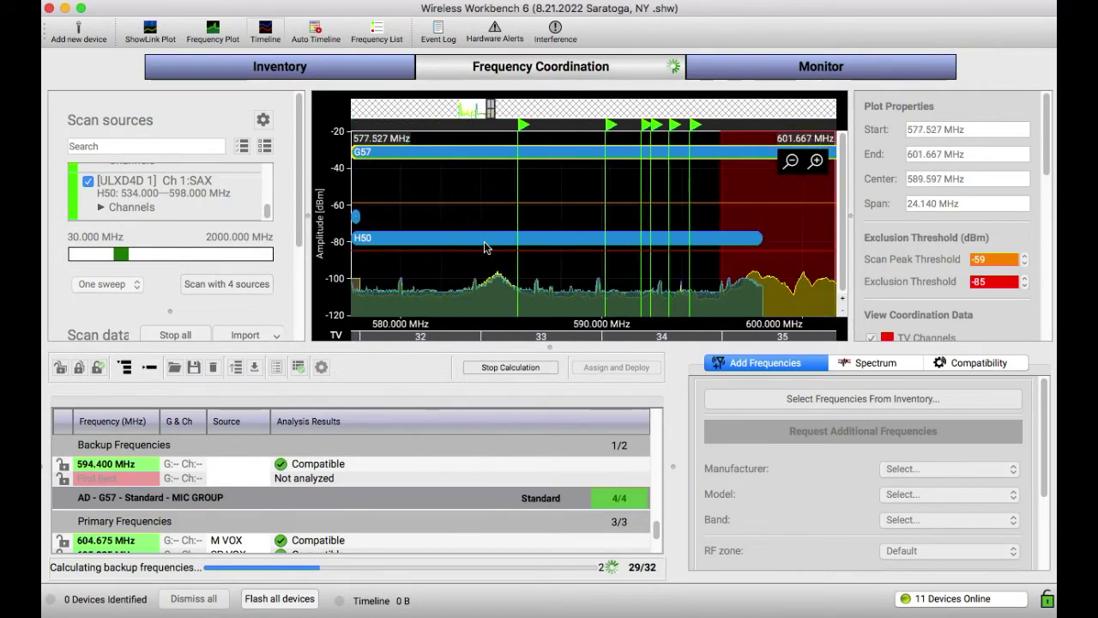
scroll(485, 247, "left", 4)
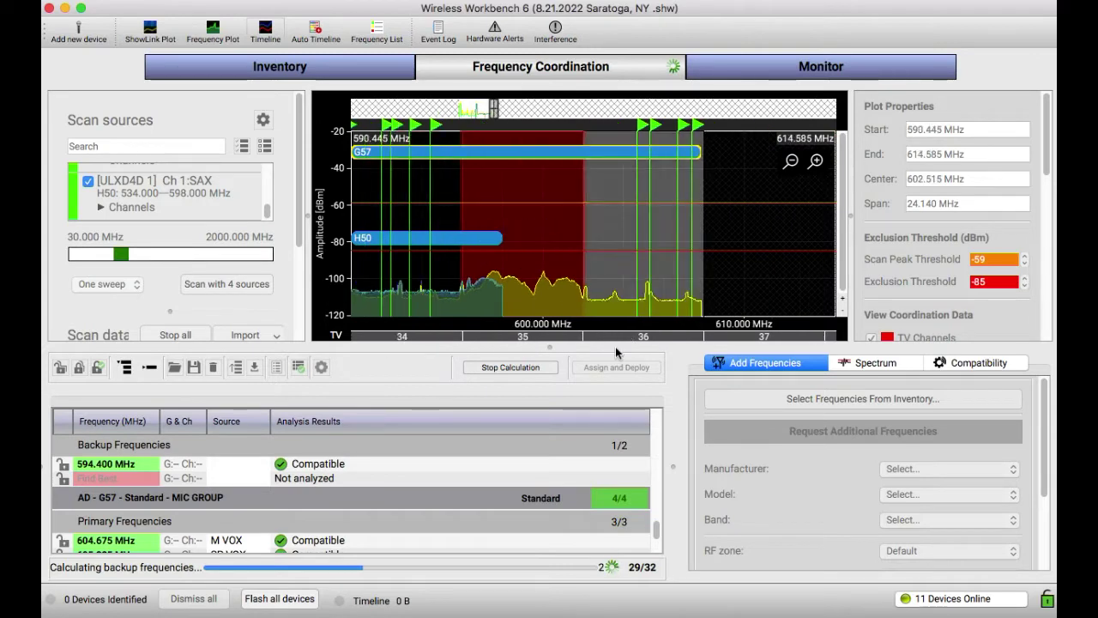
left_click(509, 367)
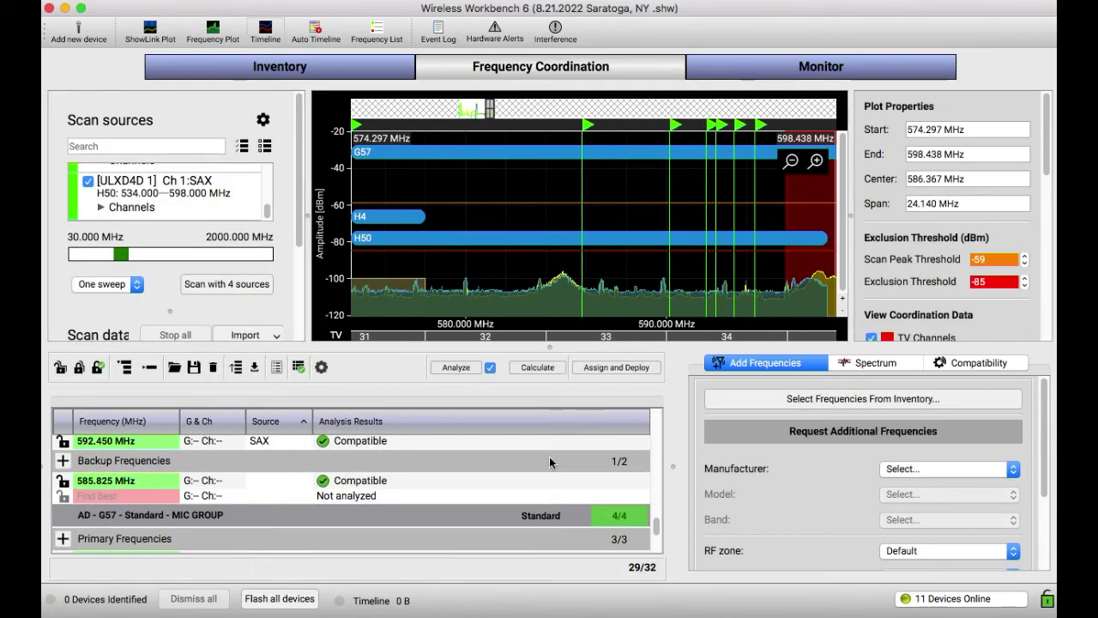
right_click(549, 518)
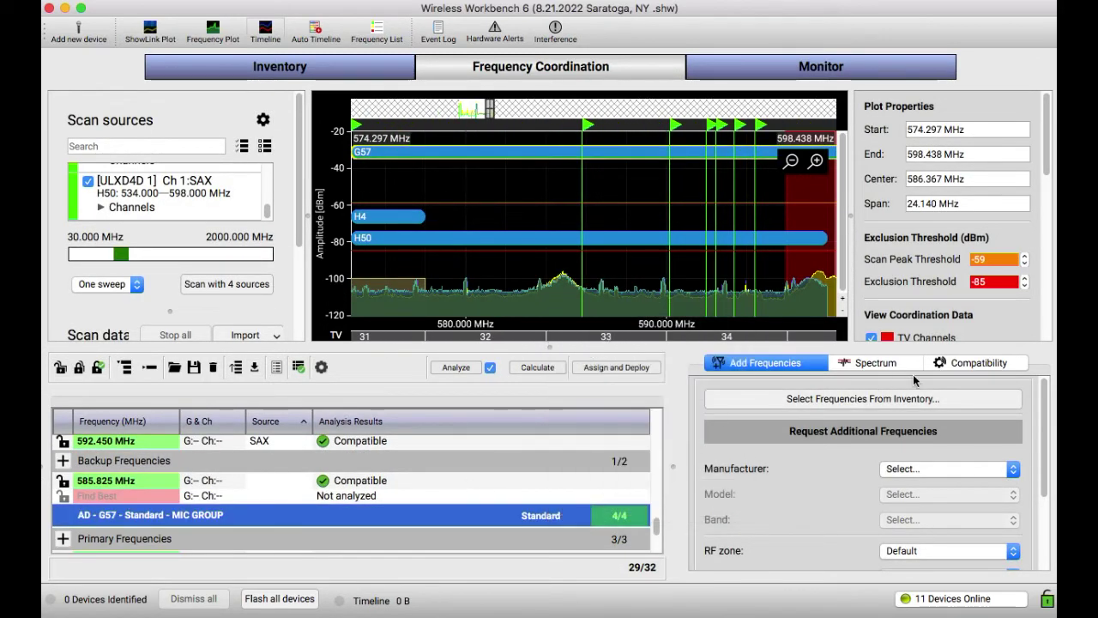
Switch the AD G57, ULXD H50 and UHFR H4 groups to the More Frequencies compatibility profile.
left_click(975, 365)
left_click(831, 419)
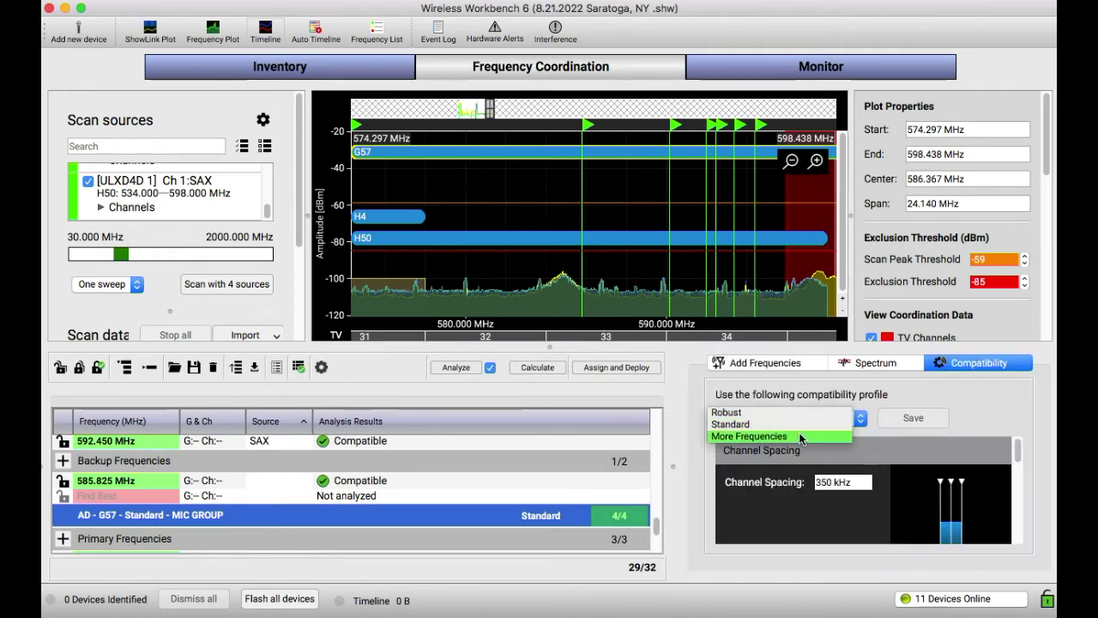
left_click(798, 433)
scroll(420, 493, "up", 5)
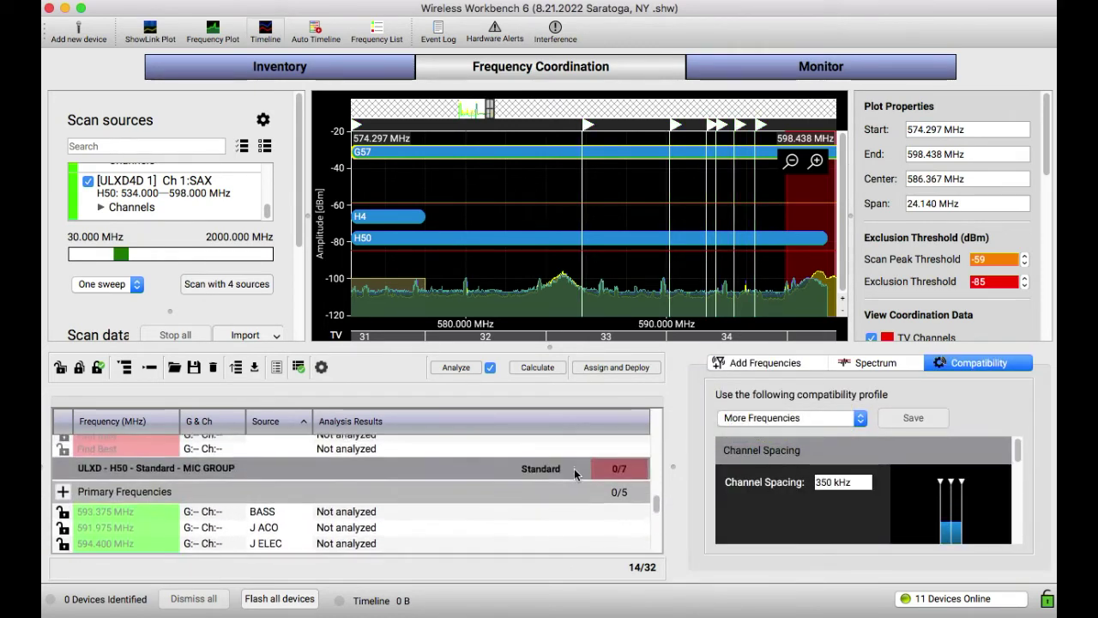
left_click(550, 477)
left_click(837, 421)
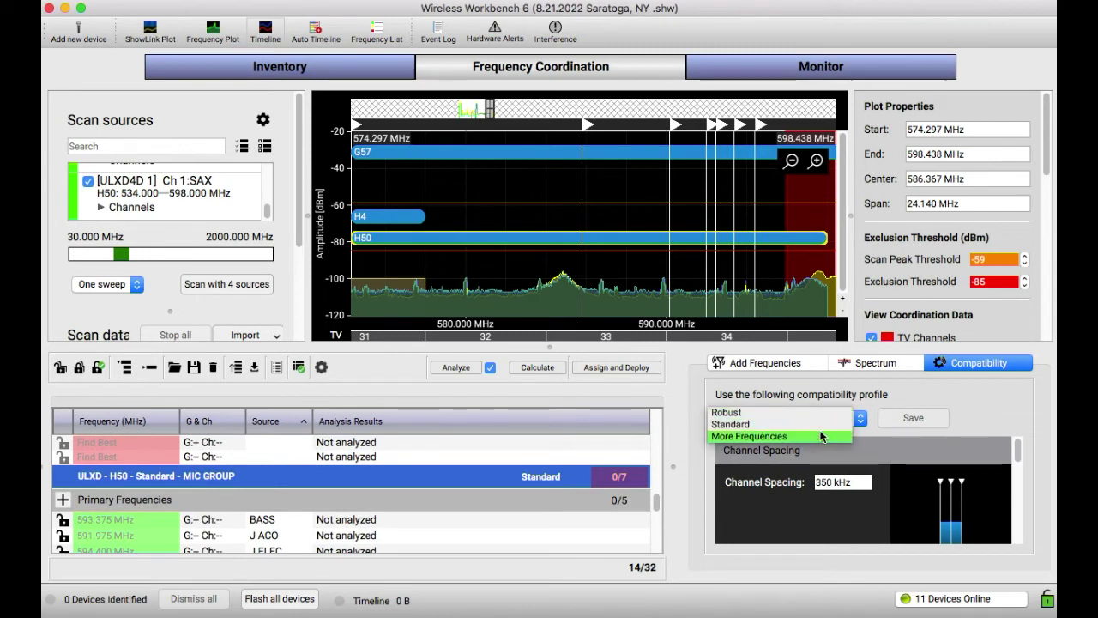
left_click(818, 431)
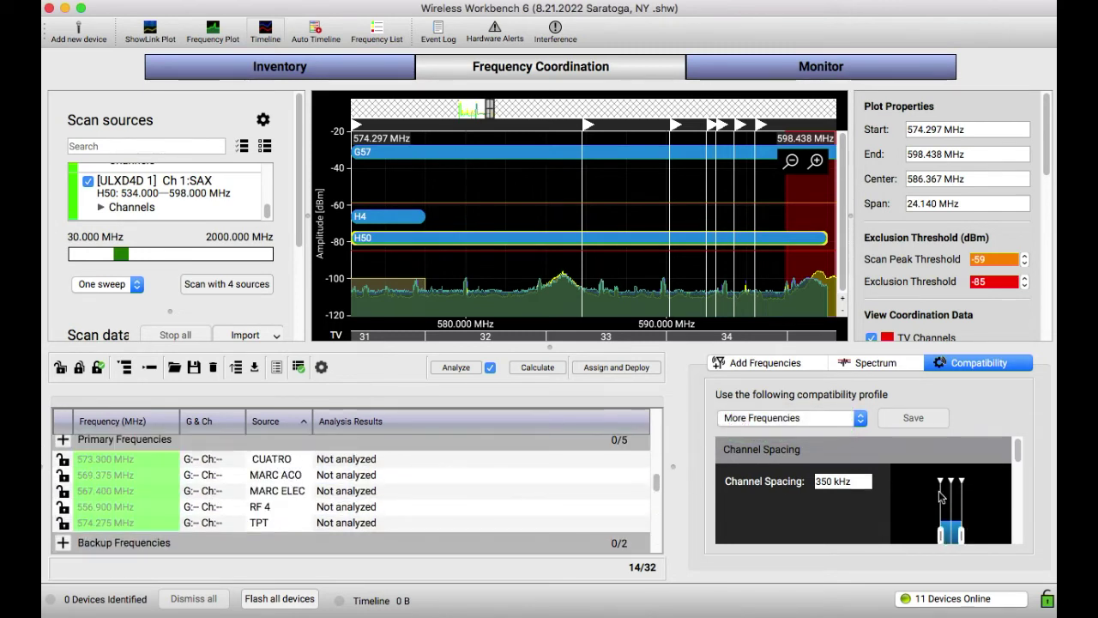
scroll(563, 484, "up", 3)
left_click(558, 495)
left_click(780, 419)
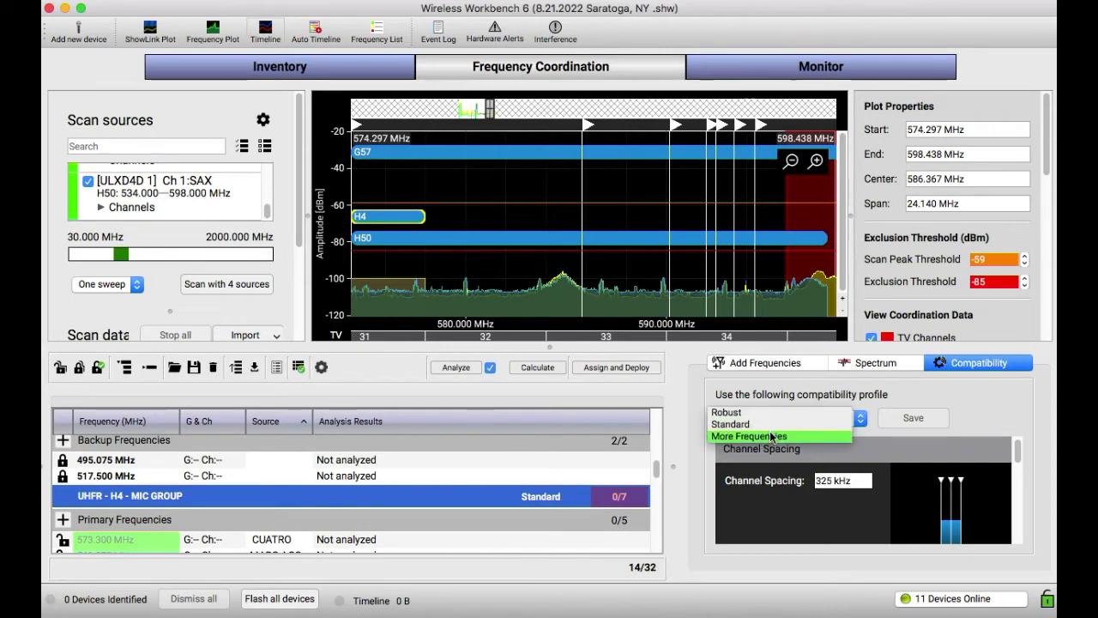
left_click(769, 434)
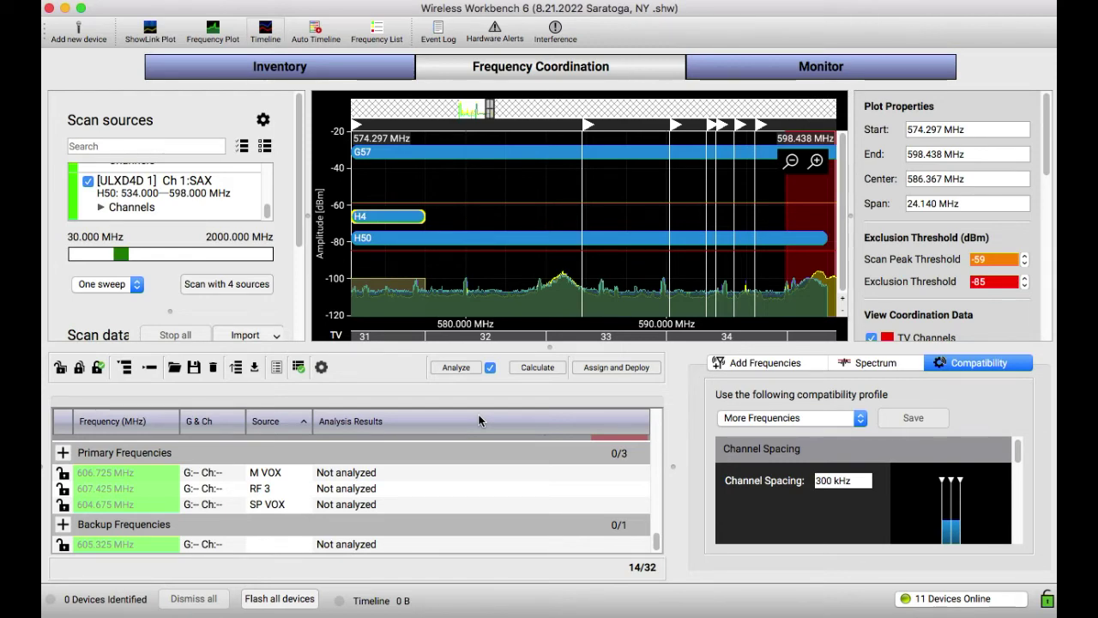
Recalculate with the More Frequencies profile, reaching 29/32 with M VOX, RF 3 and SP VOX compatible.
left_click(538, 367)
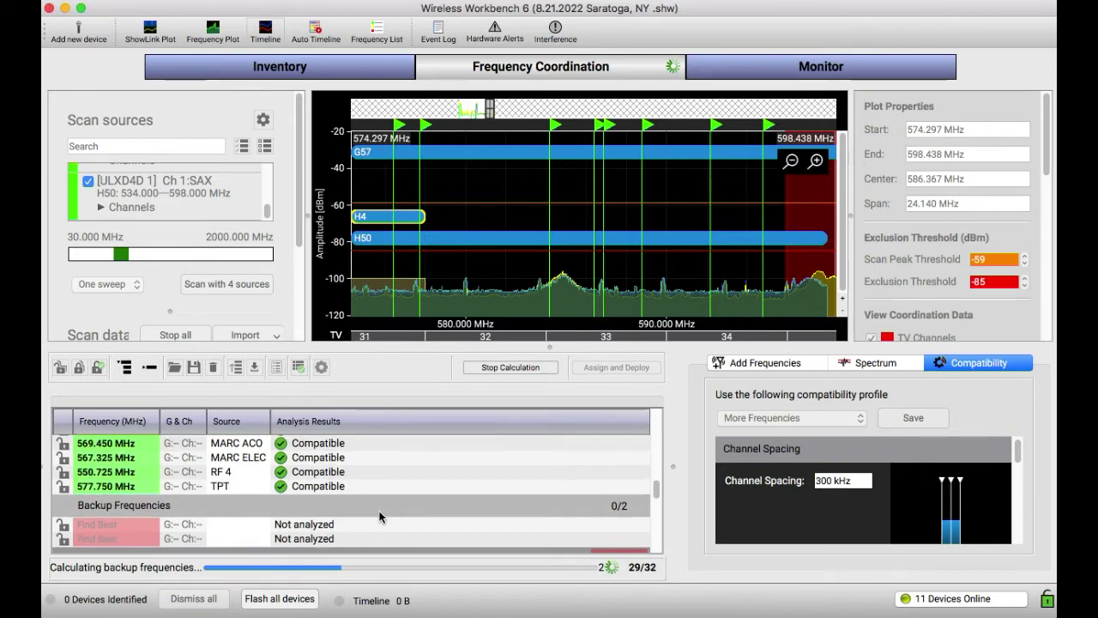
scroll(678, 258, "up", 3)
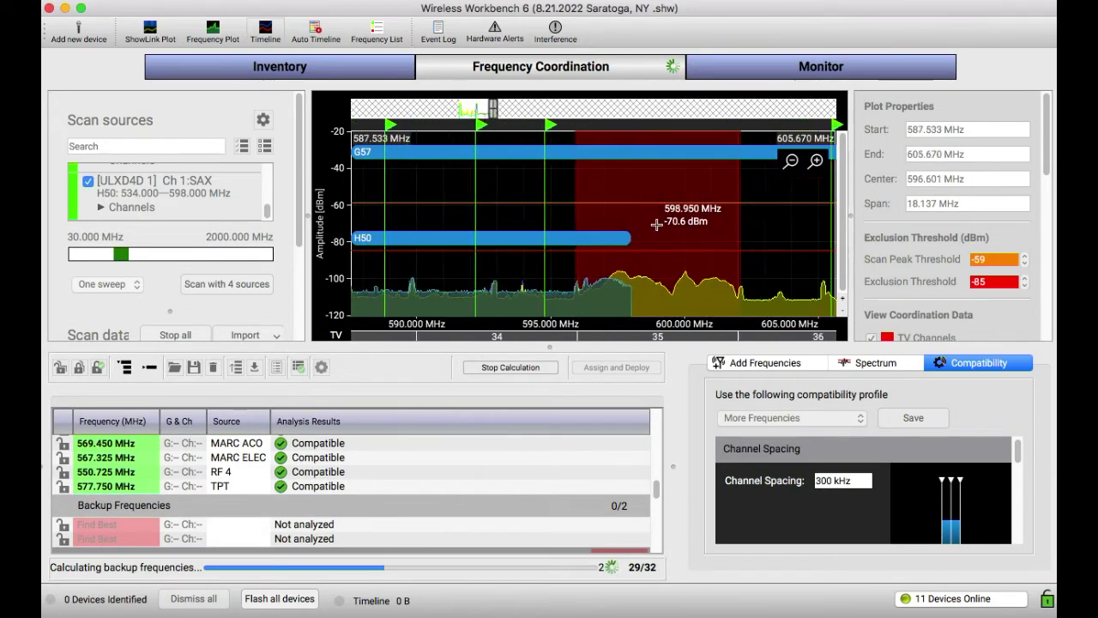
scroll(656, 225, "right", 3)
scroll(657, 224, "left", 6)
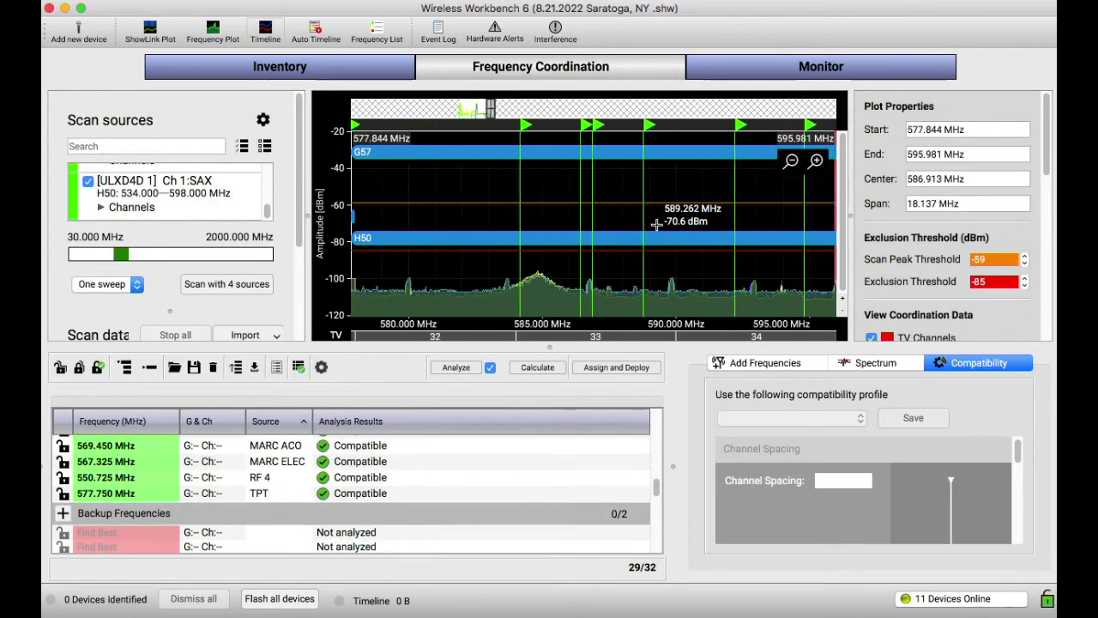
scroll(656, 225, "left", 10)
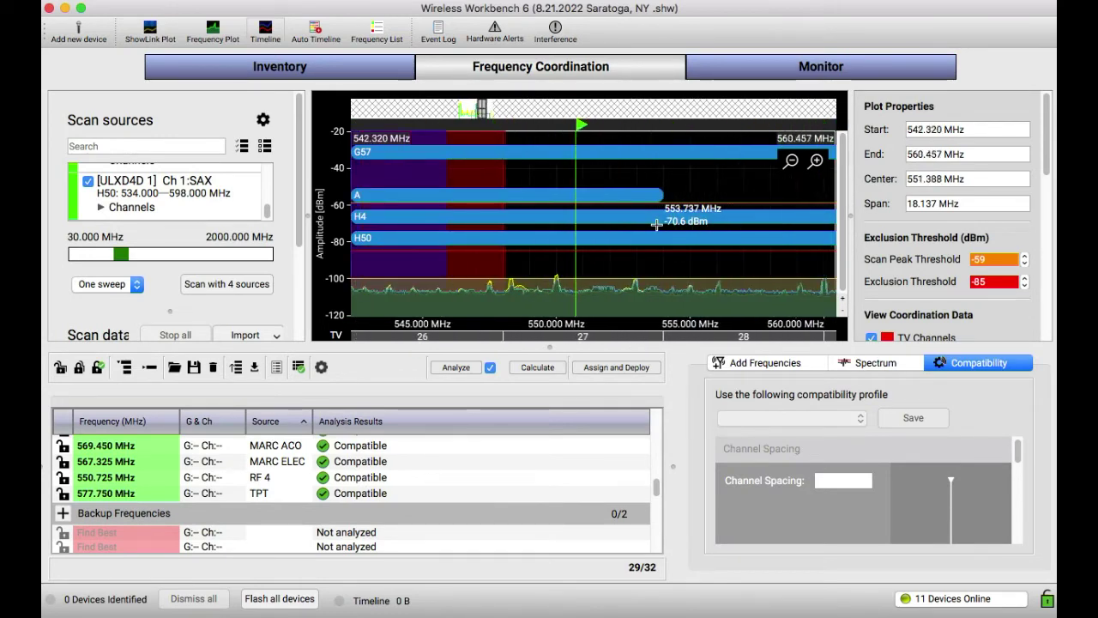
scroll(657, 225, "left", 2)
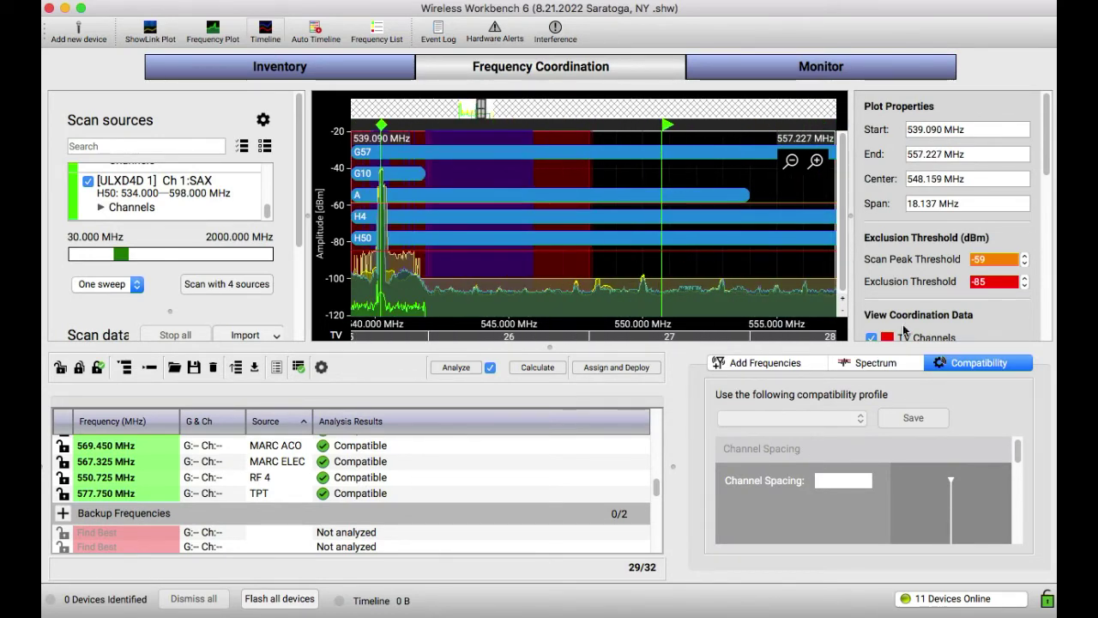
Stop avoiding TV channel 26 in the spectrum exclusions, leaving 9 TV channels excluded.
left_click(868, 367)
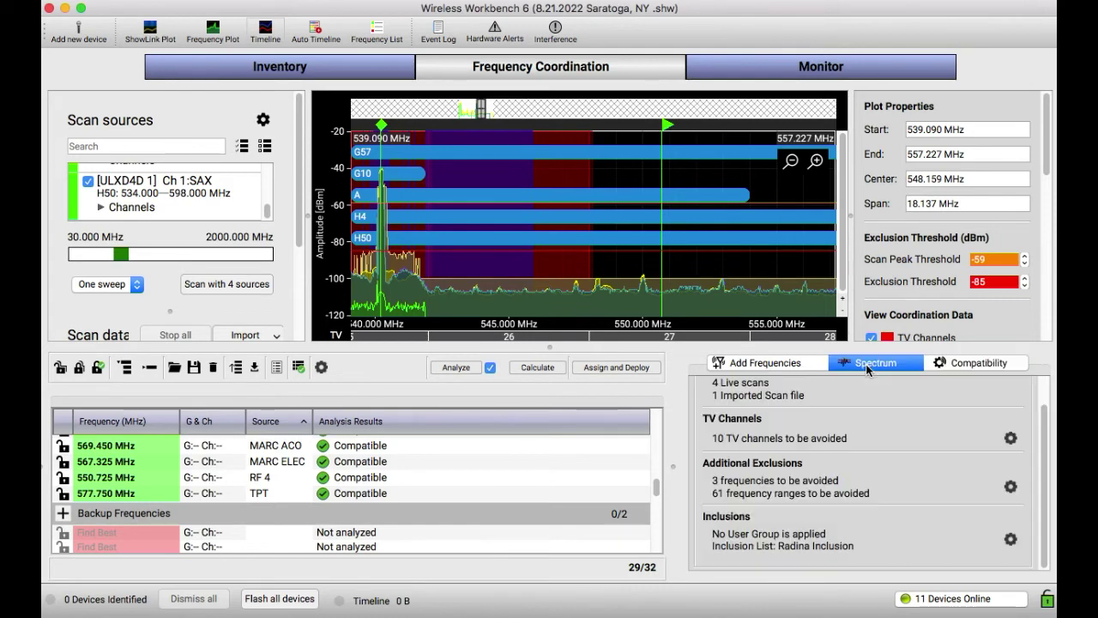
left_click(1010, 436)
scroll(430, 349, "down", 5)
left_click(408, 338)
scroll(412, 338, "up", 1)
left_click(907, 463)
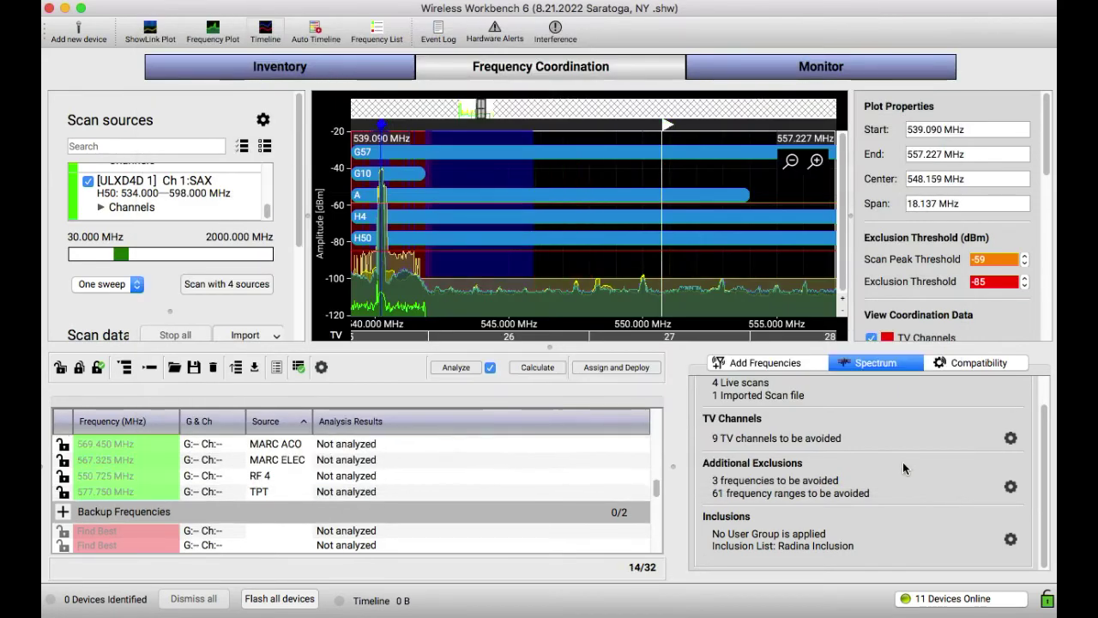
Recalculate frequencies to 30/32 coordinated, stopping the backup calculation pass.
left_click(537, 367)
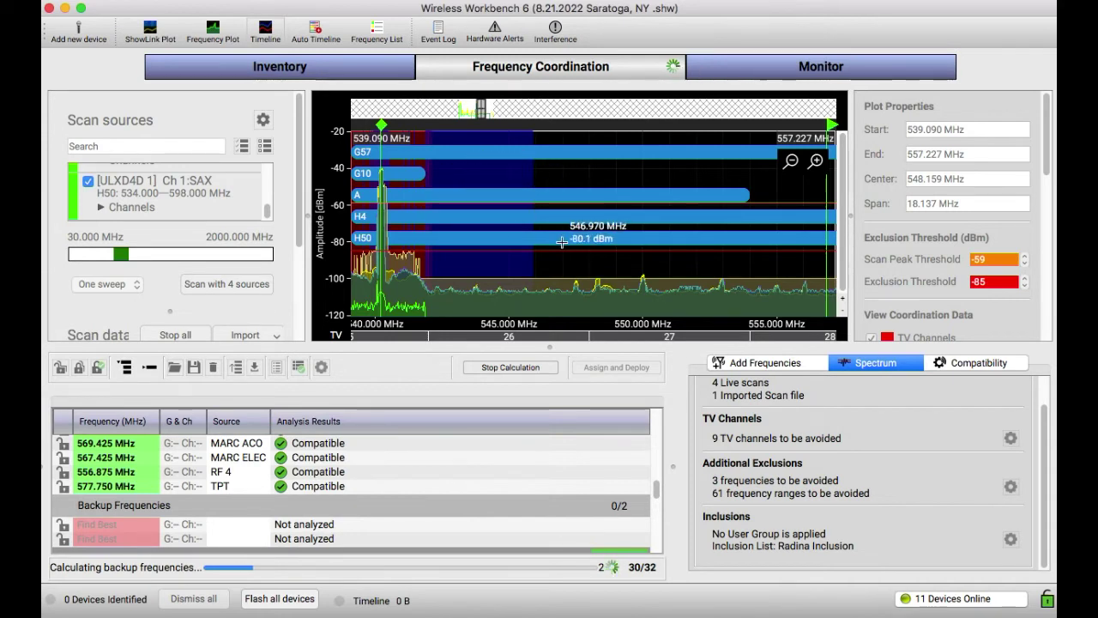
scroll(838, 386, "up", 1)
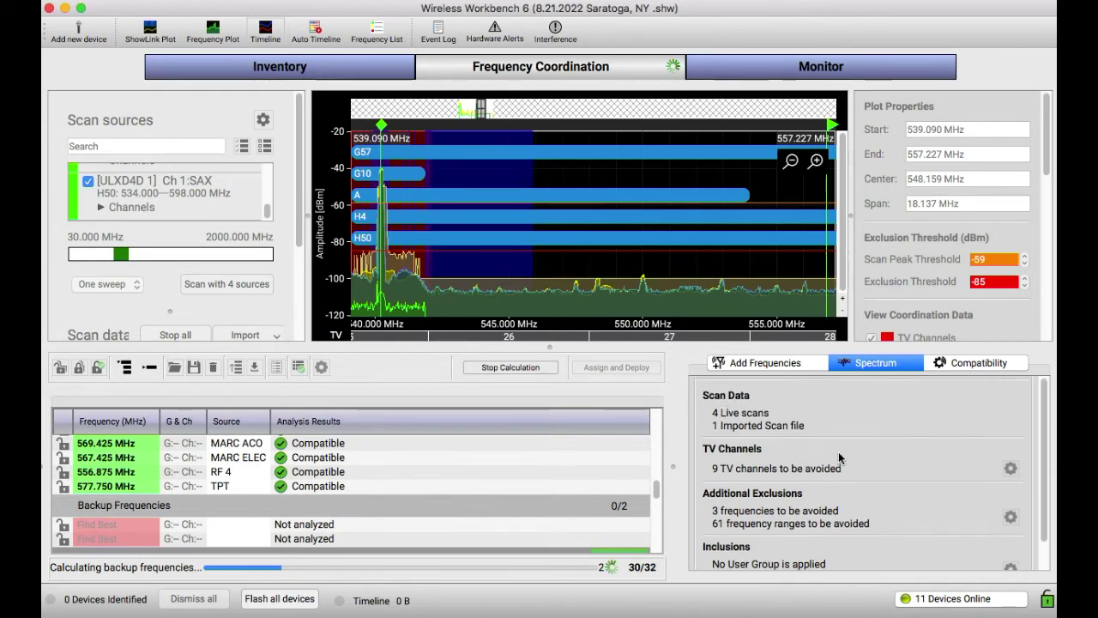
left_click(774, 367)
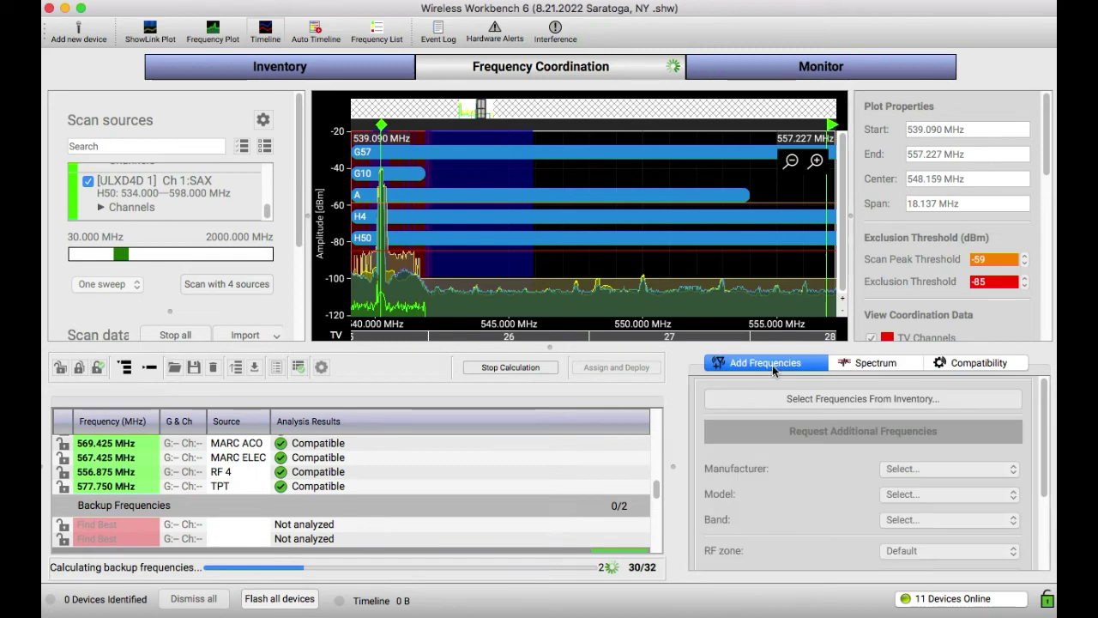
left_click(854, 364)
left_click(511, 367)
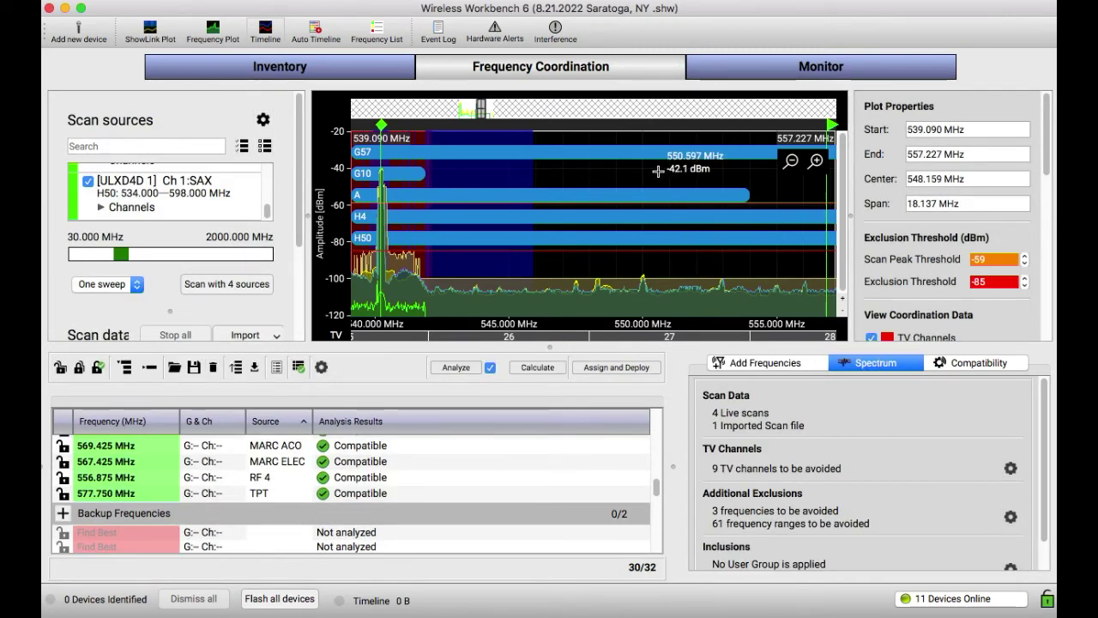
scroll(655, 169, "left", 3)
scroll(656, 169, "left", 8)
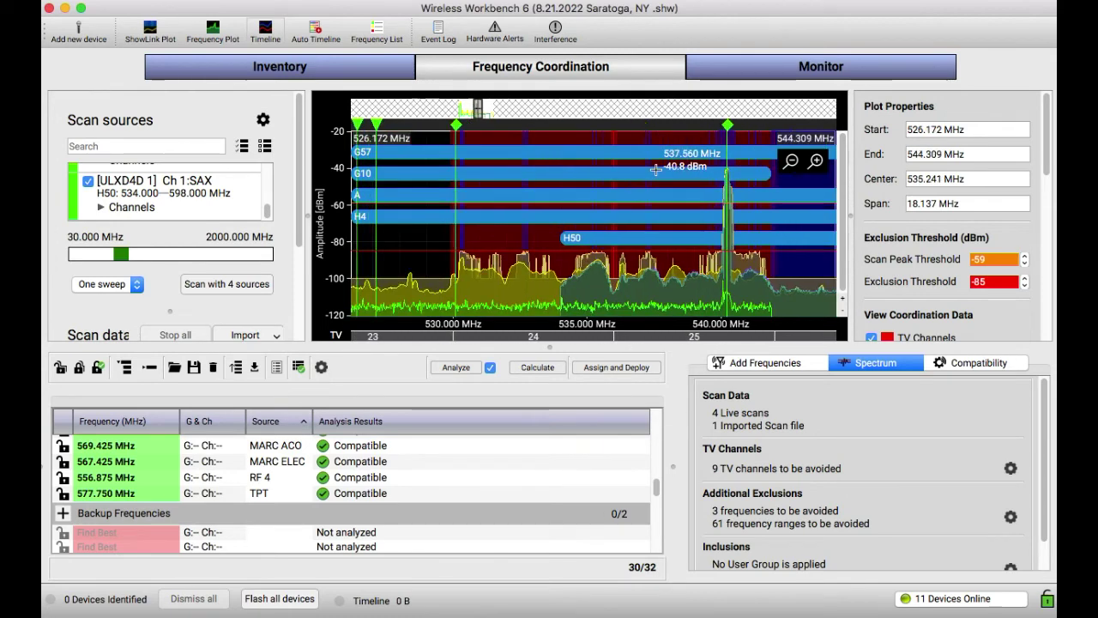
scroll(655, 169, "left", 6)
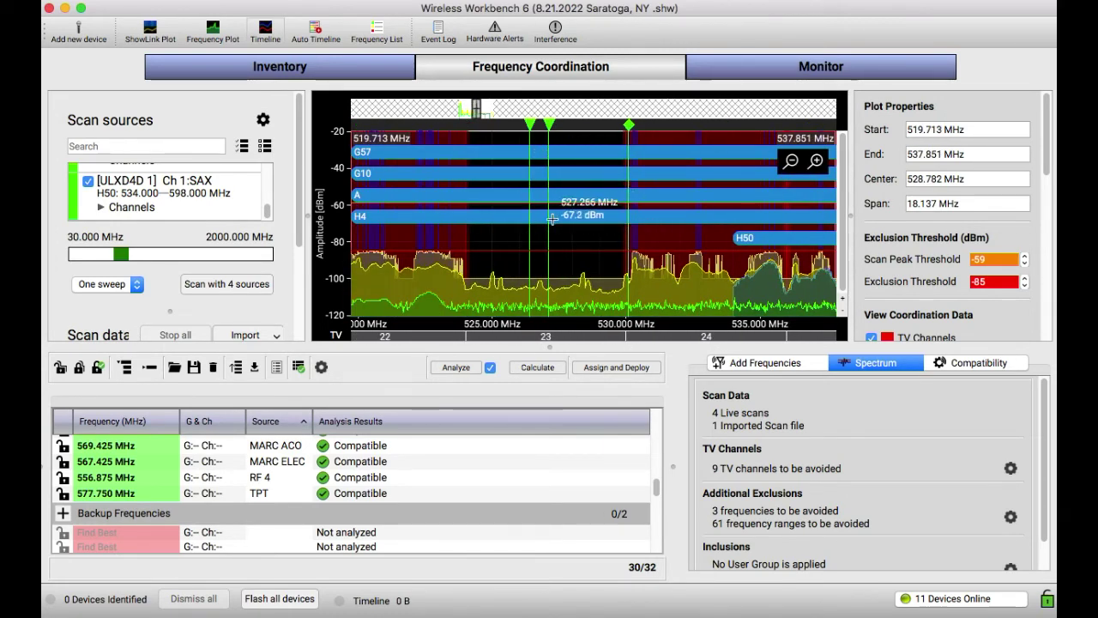
scroll(728, 243, "right", 8)
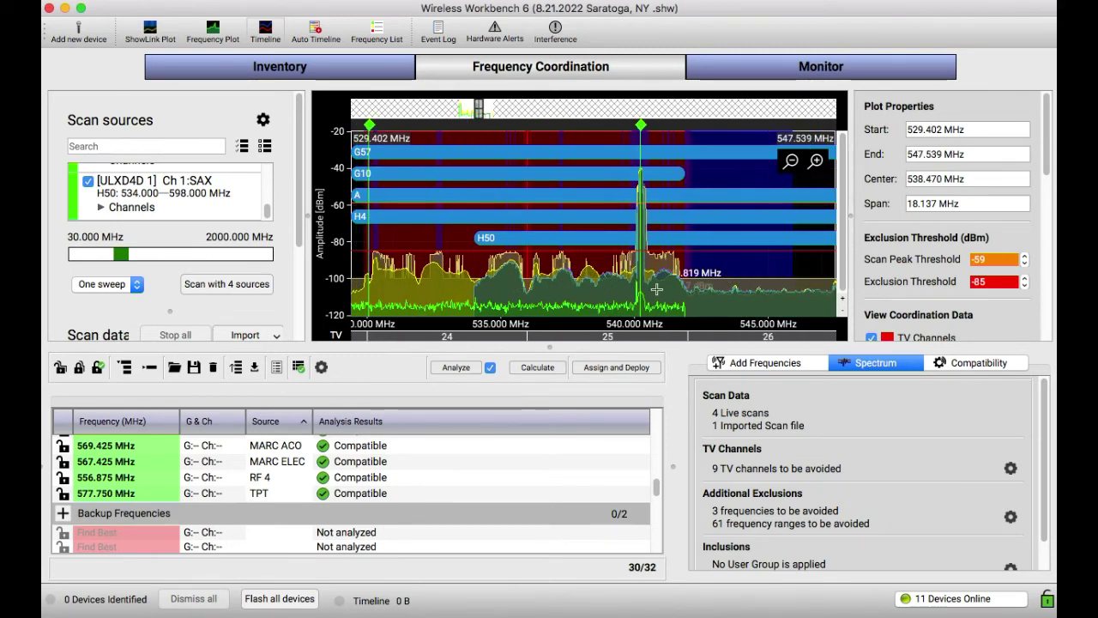
Remove the 541.876–545.874 MHz range from the additional exclusions, leaving 60 ranges.
left_click(1011, 517)
scroll(459, 333, "down", 10)
scroll(460, 333, "down", 10)
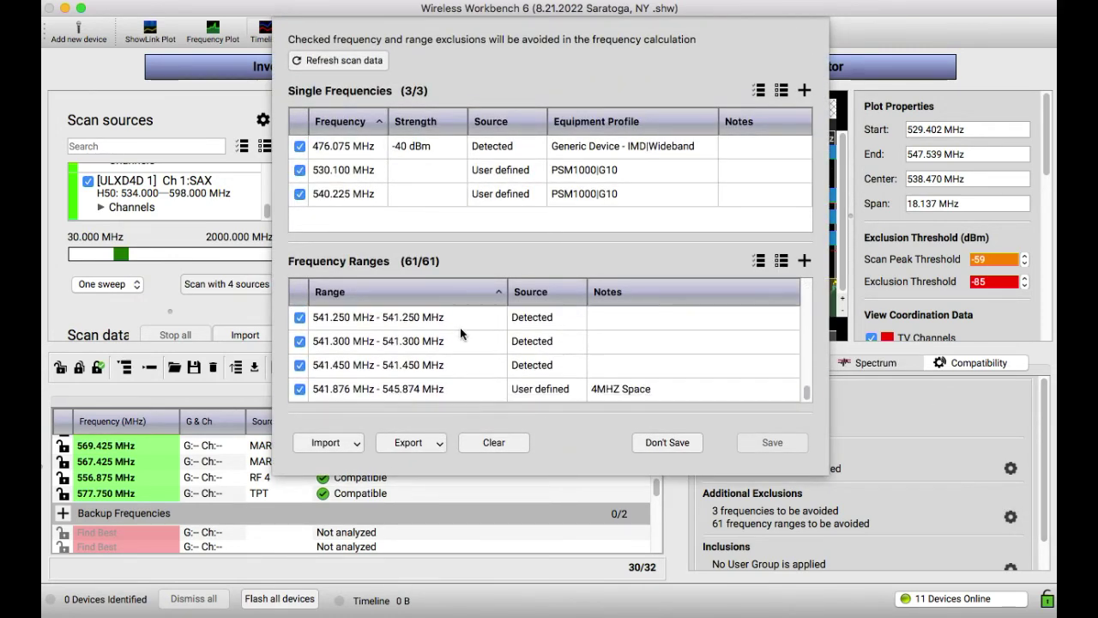
left_click(299, 390)
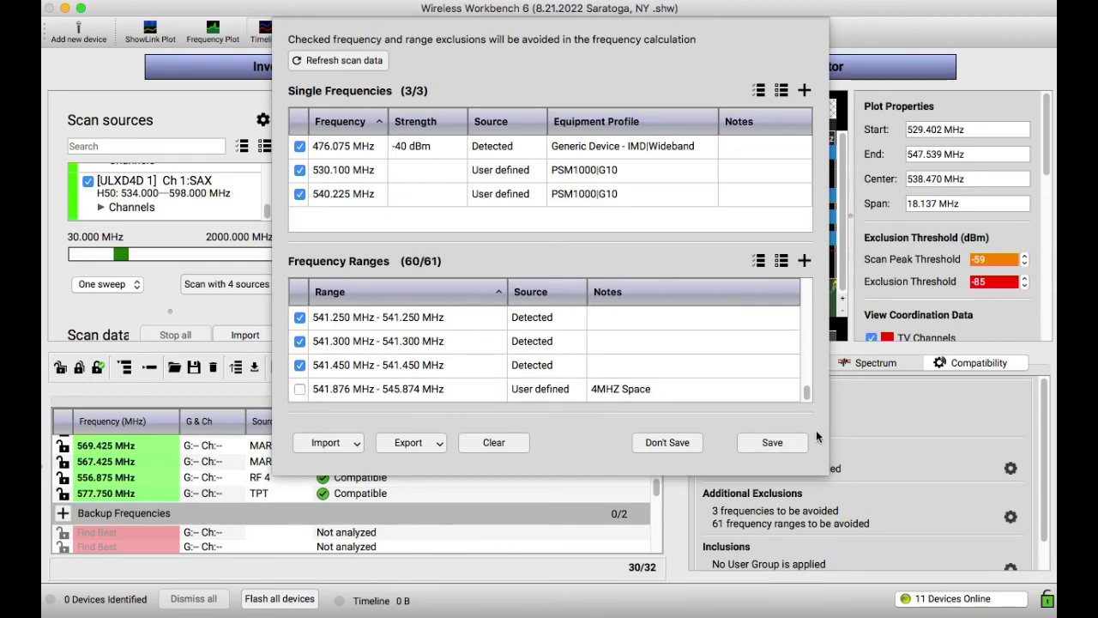
left_click(802, 441)
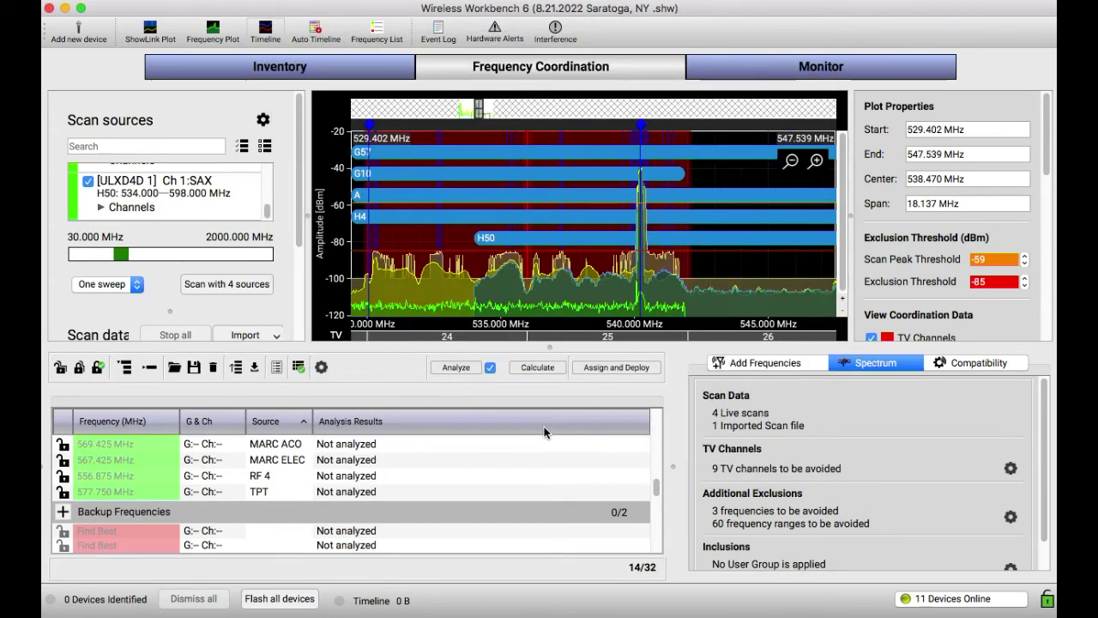
Recalculate to 30/32 compatible and select the 606.300 MHz M VOX frequency on the spectrum plot.
left_click(529, 369)
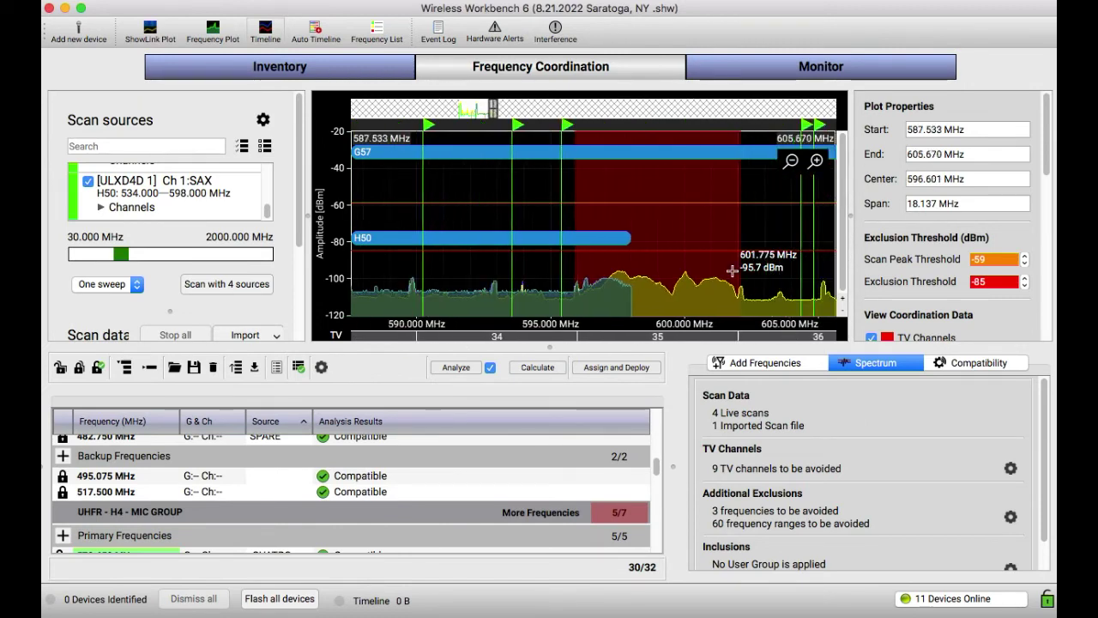
scroll(370, 492, "down", 2)
scroll(370, 496, "down", 10)
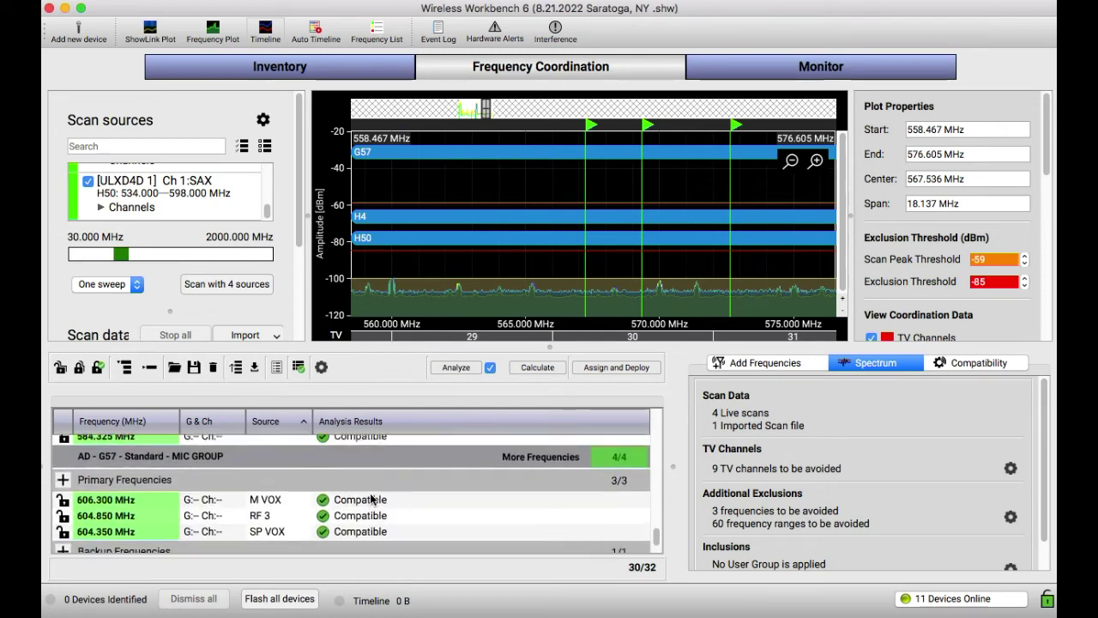
left_click(371, 498)
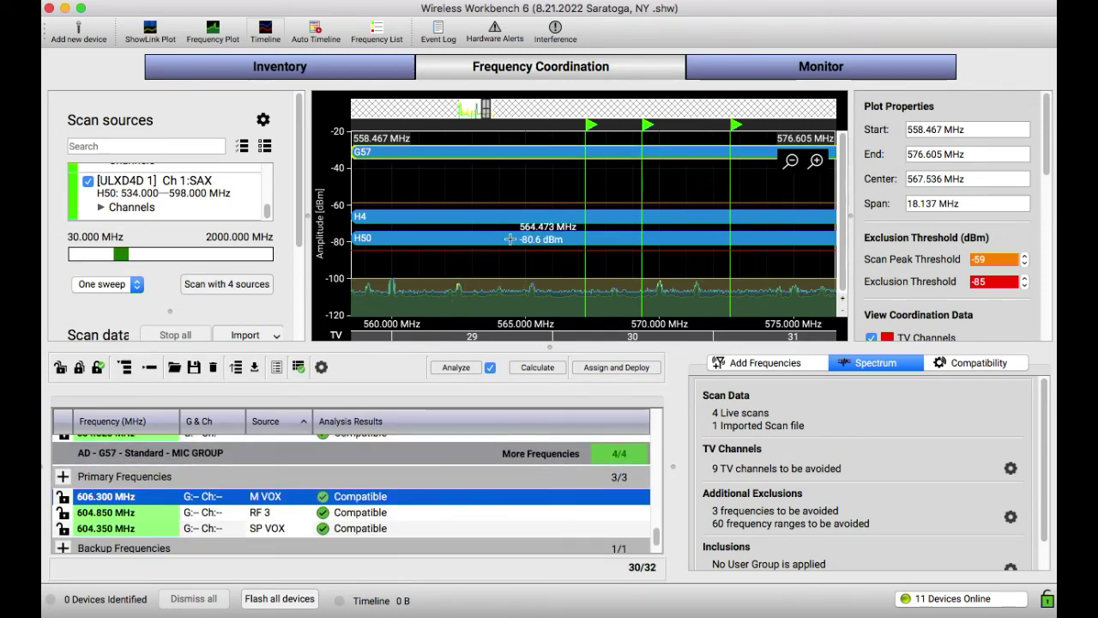
left_click(510, 188)
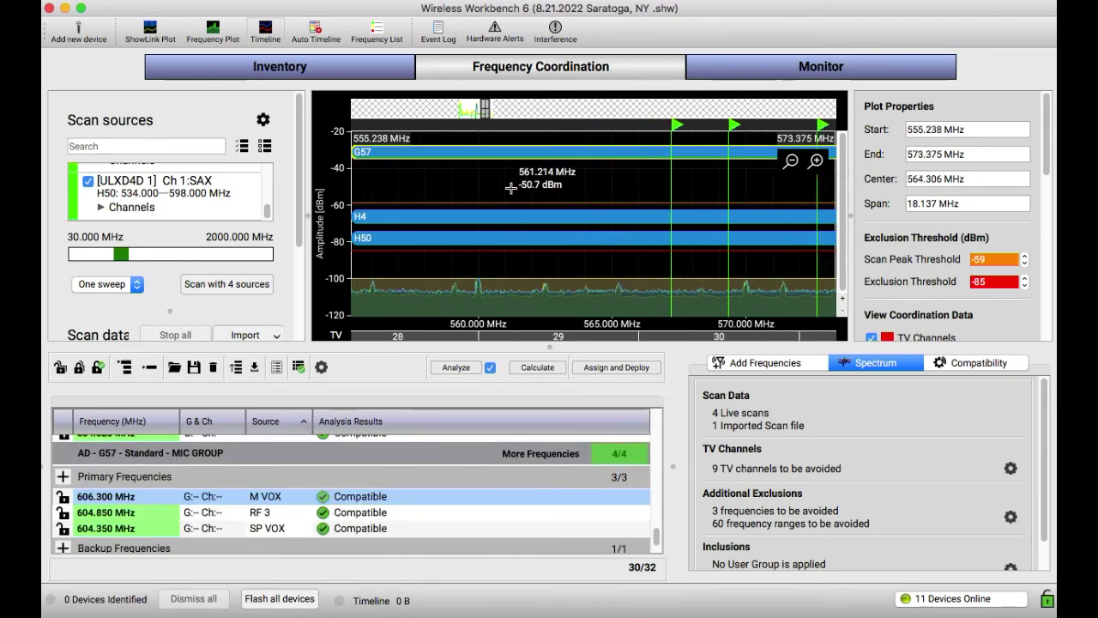
scroll(510, 187, "left", 10)
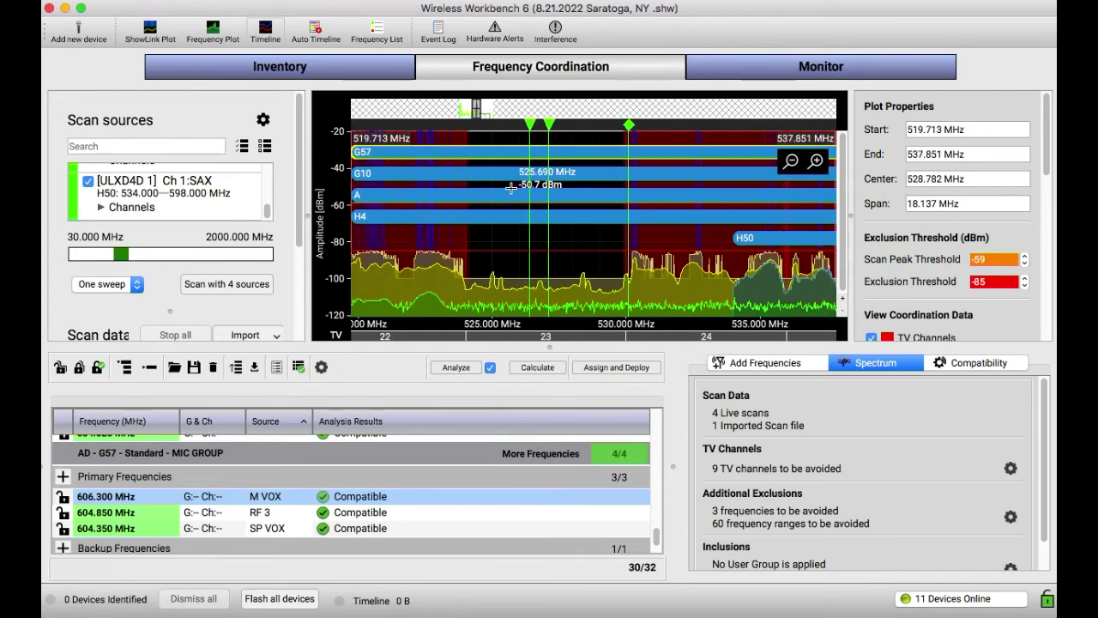
scroll(510, 188, "right", 15)
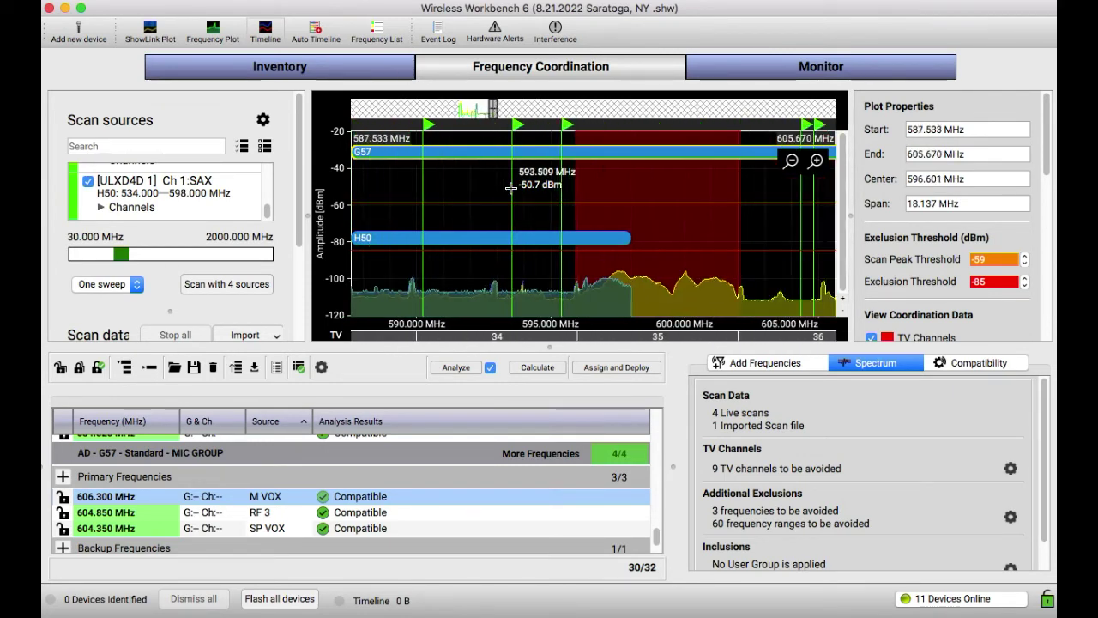
scroll(511, 188, "right", 3)
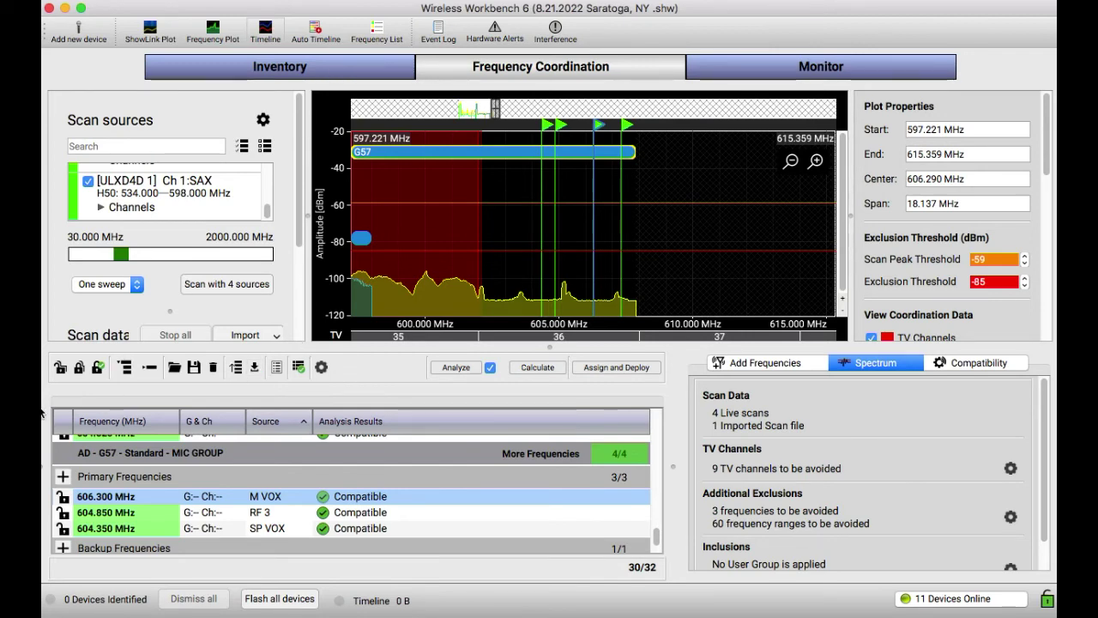
Analyze the coordinated frequencies, confirm they are conflict-free, and lock all of them.
left_click(454, 368)
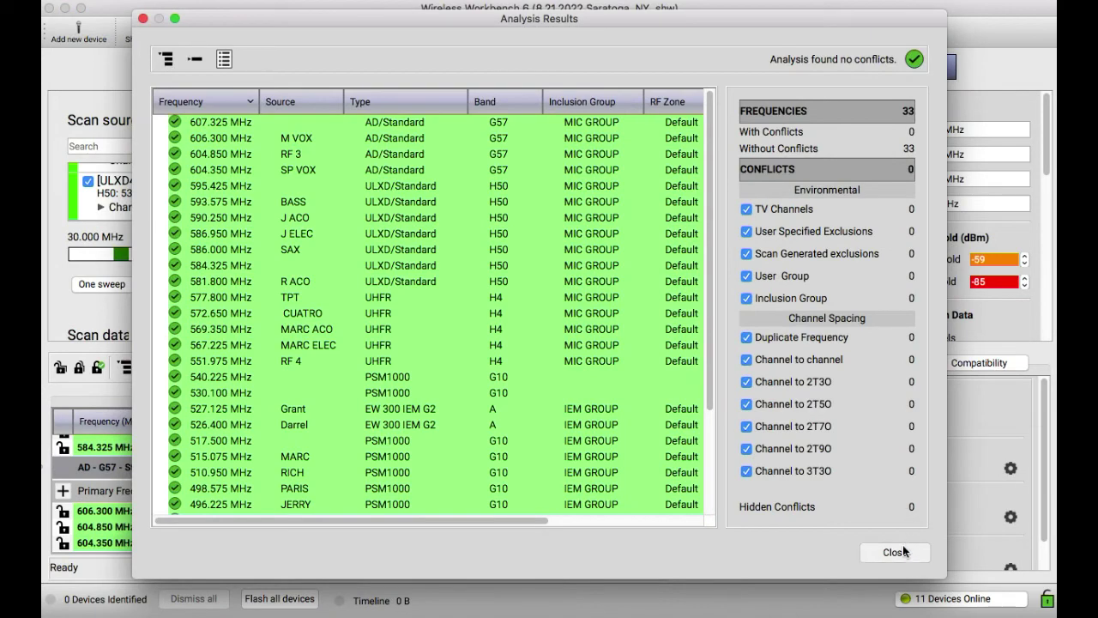
left_click(899, 552)
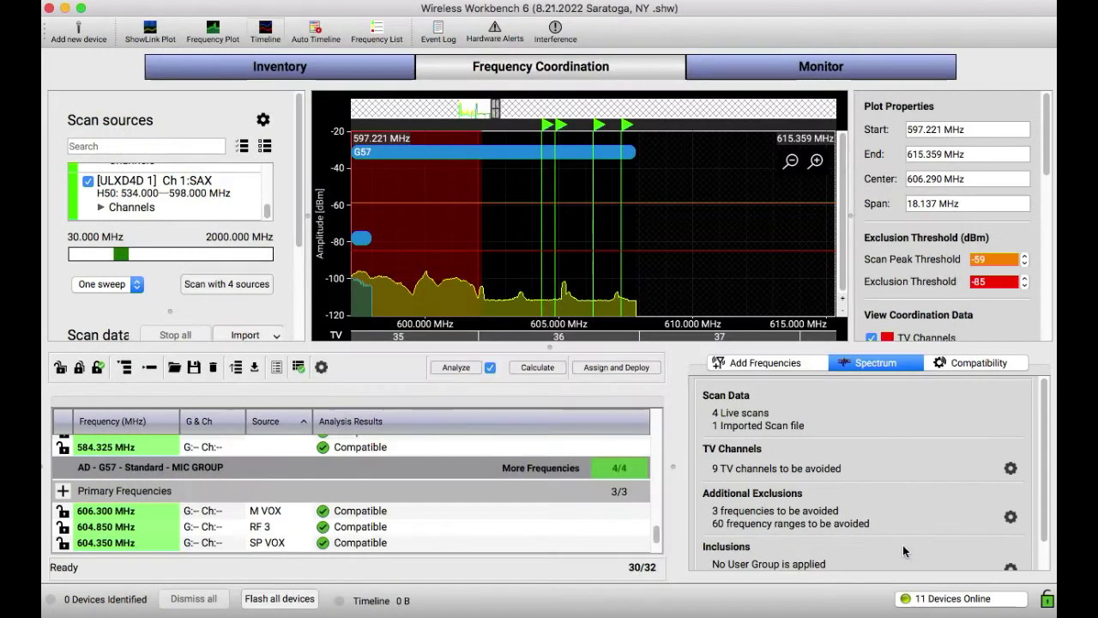
left_click(97, 367)
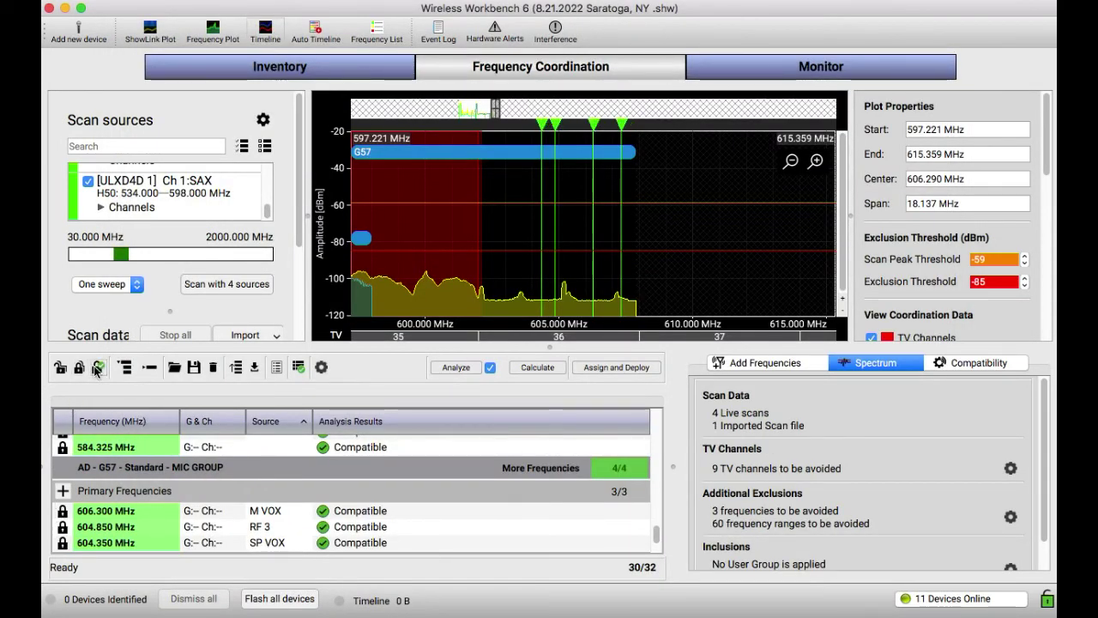
Deploy all zones to inventory: 25 active-channel frequencies and 5 backups.
left_click(614, 368)
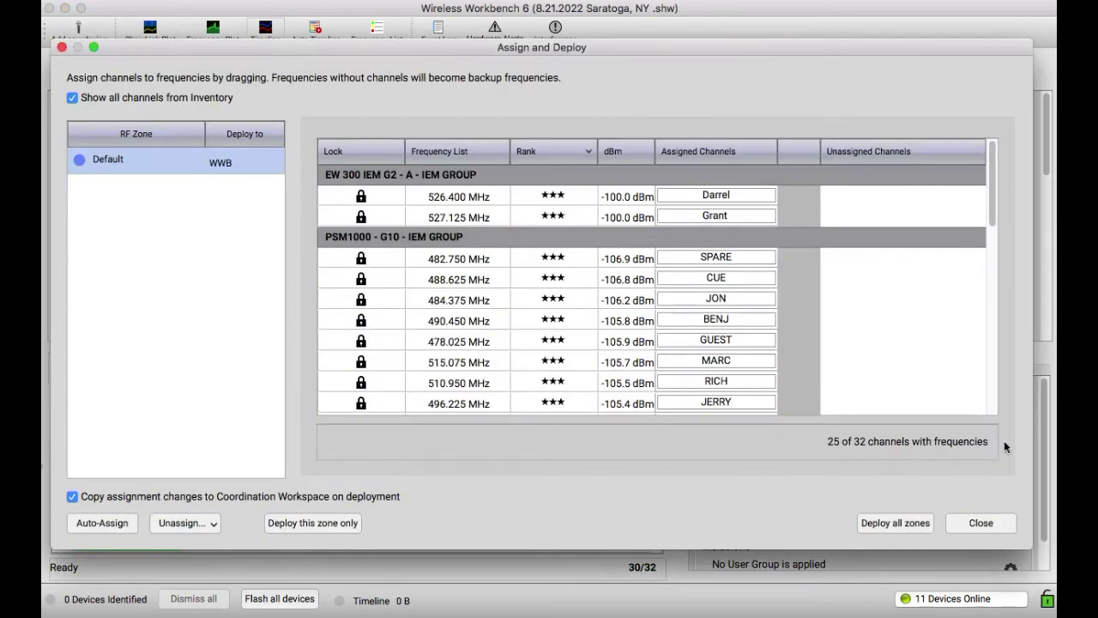
left_click(883, 522)
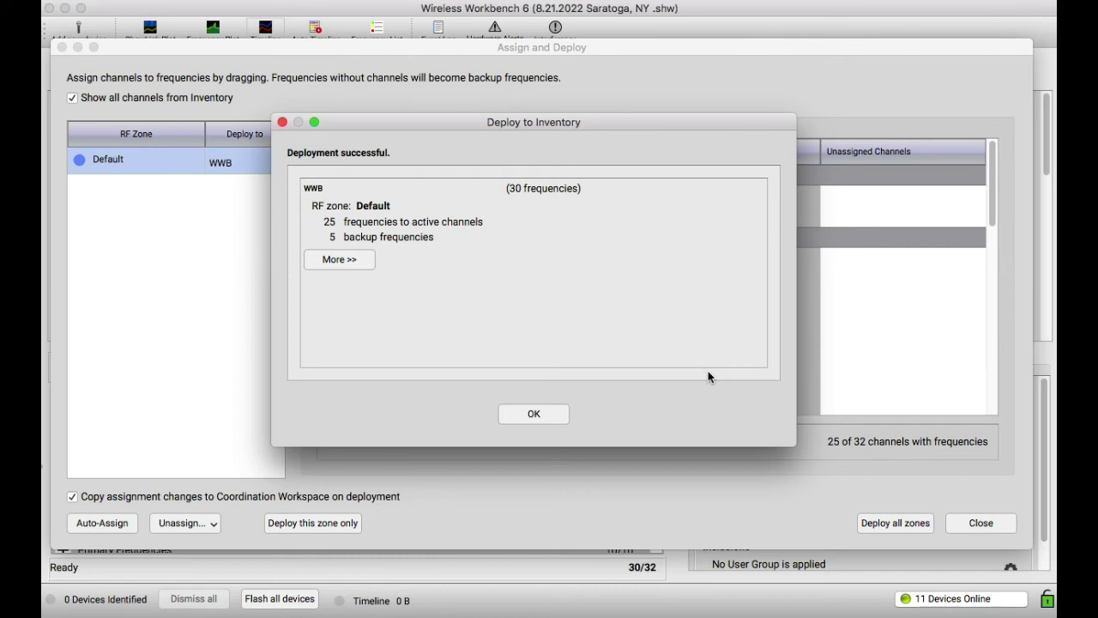
left_click(533, 415)
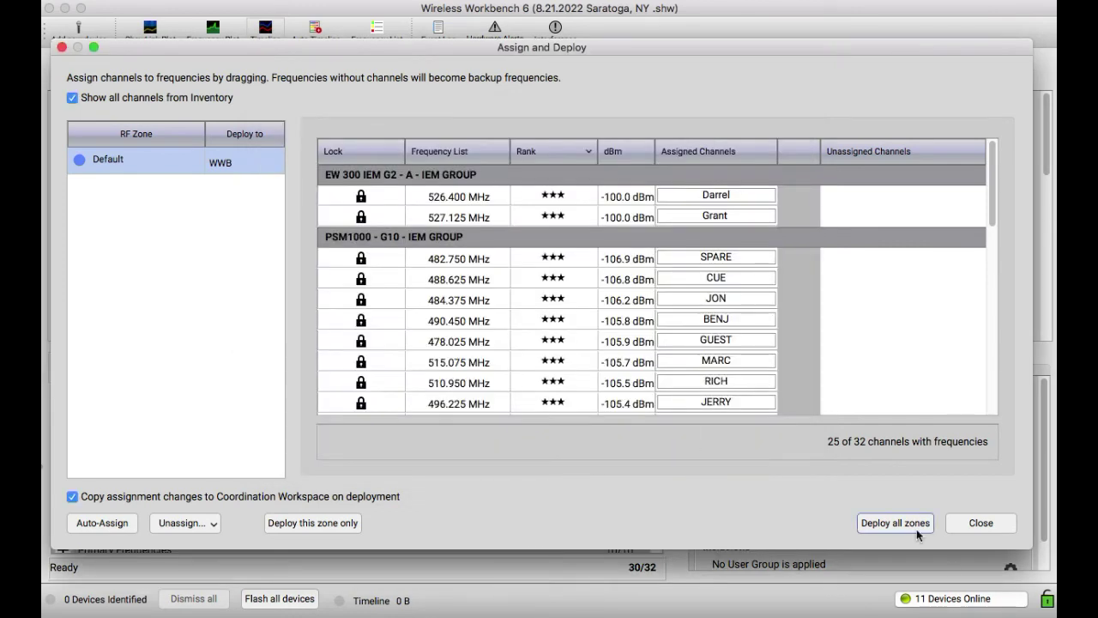
left_click(978, 524)
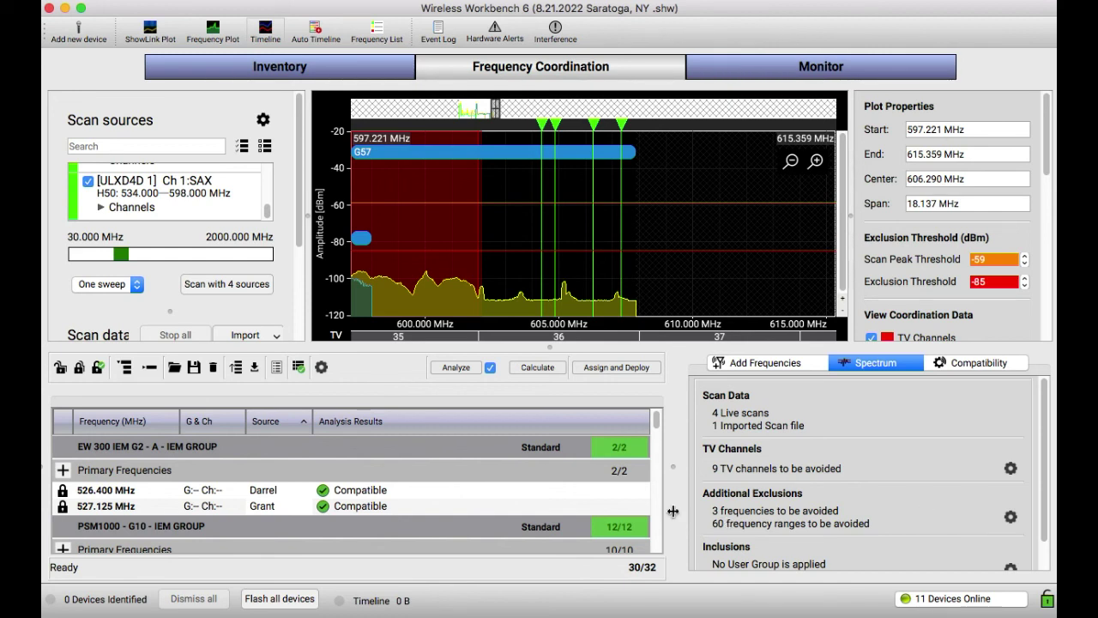
mouse_move(578, 536)
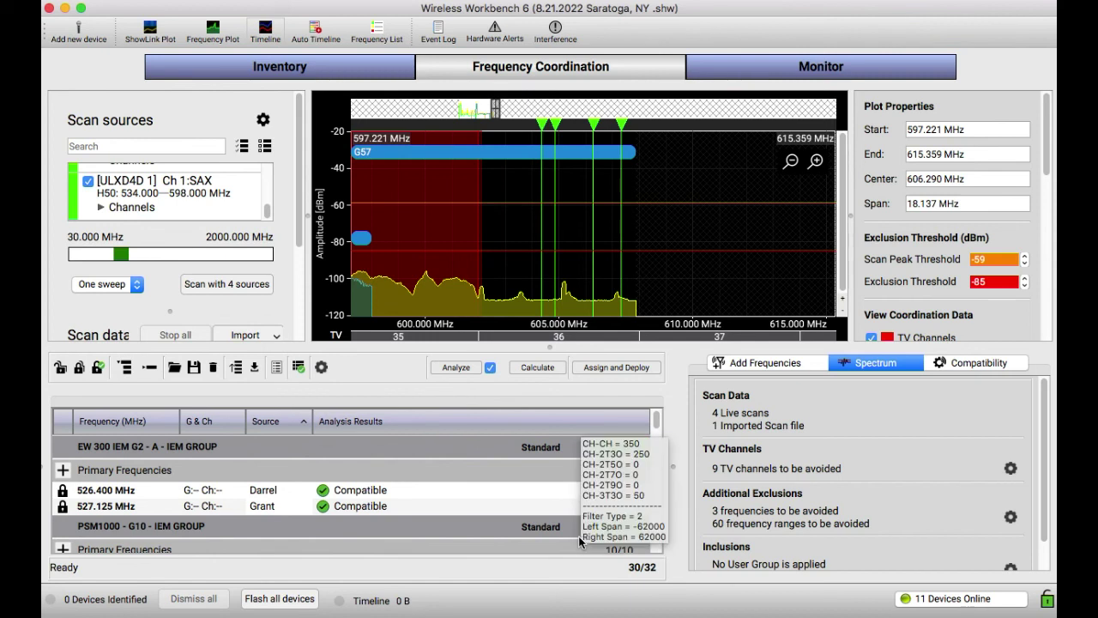